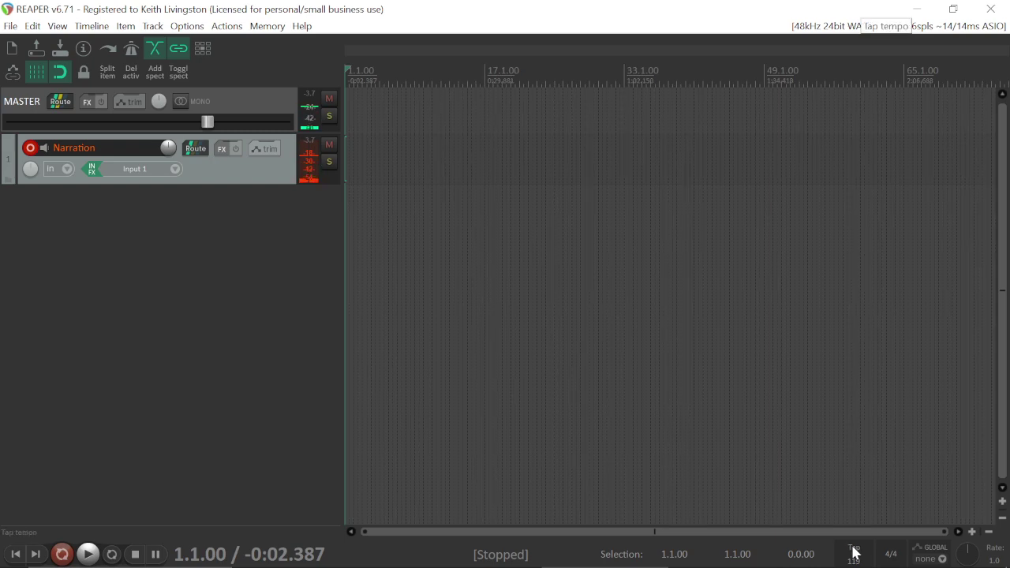
# - Set the project tempo to 118 BPM by tapping it in
pyautogui.click(854, 553)
pyautogui.click(854, 553)
pyautogui.click(855, 553)
pyautogui.click(855, 552)
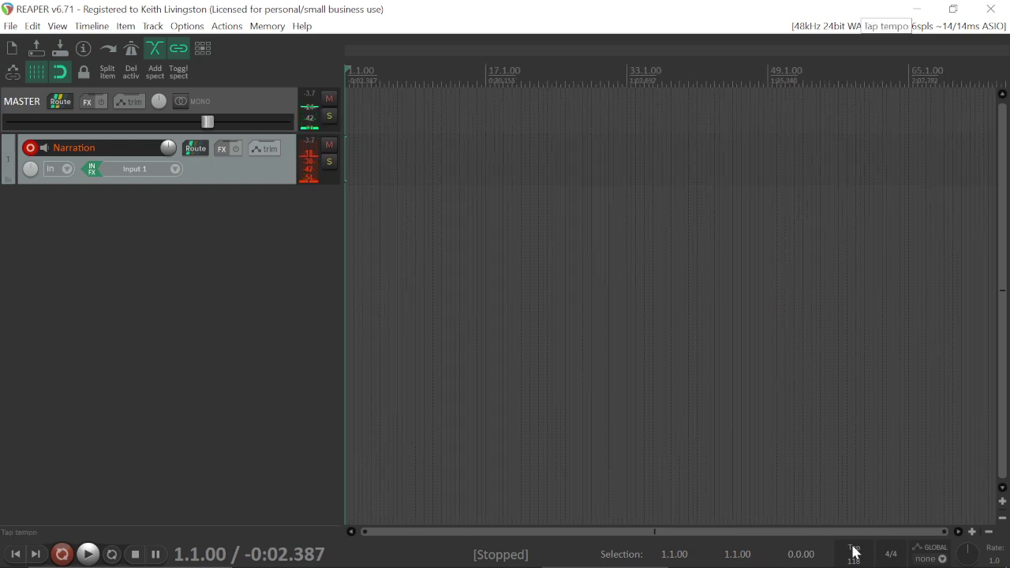
pyautogui.click(854, 552)
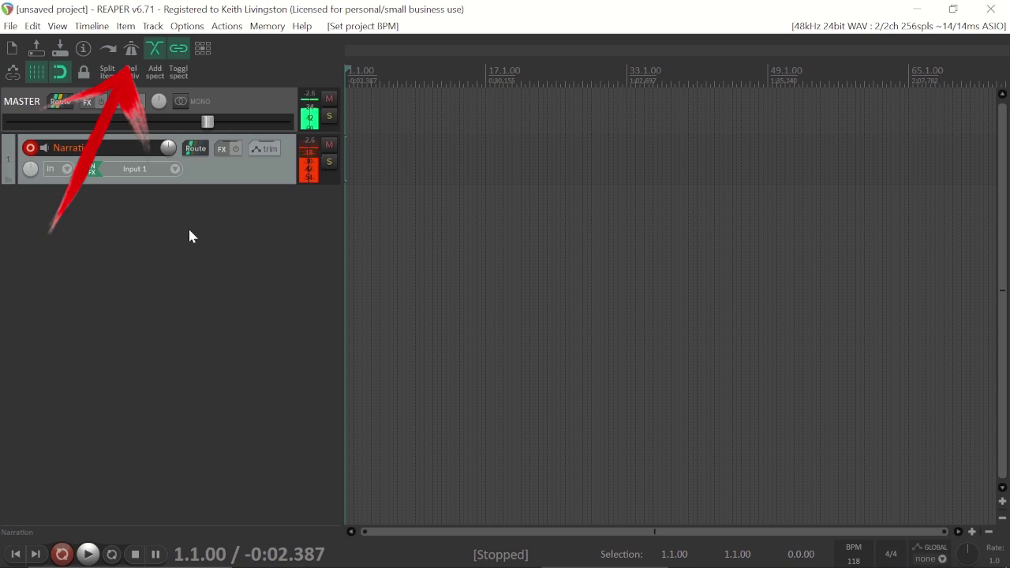
# - Enable the metronome, play the project briefly to hear the click, and stop playback
pyautogui.click(132, 50)
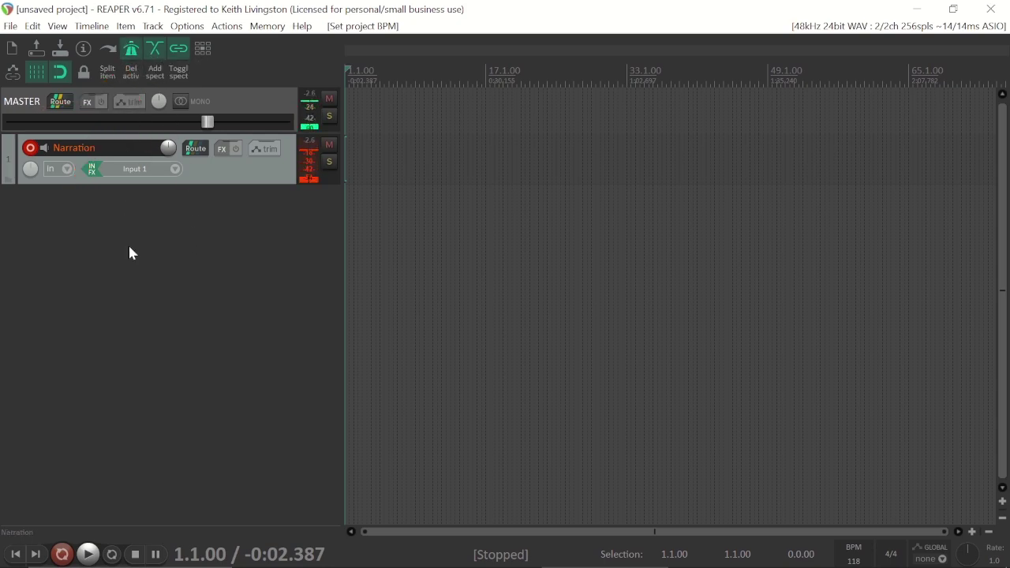
pyautogui.click(88, 554)
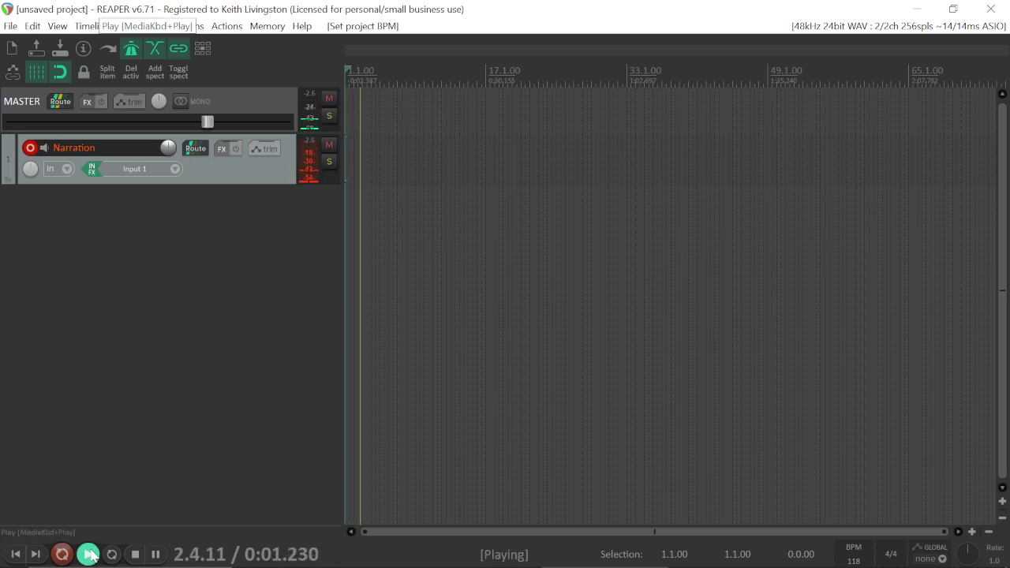
pyautogui.click(132, 556)
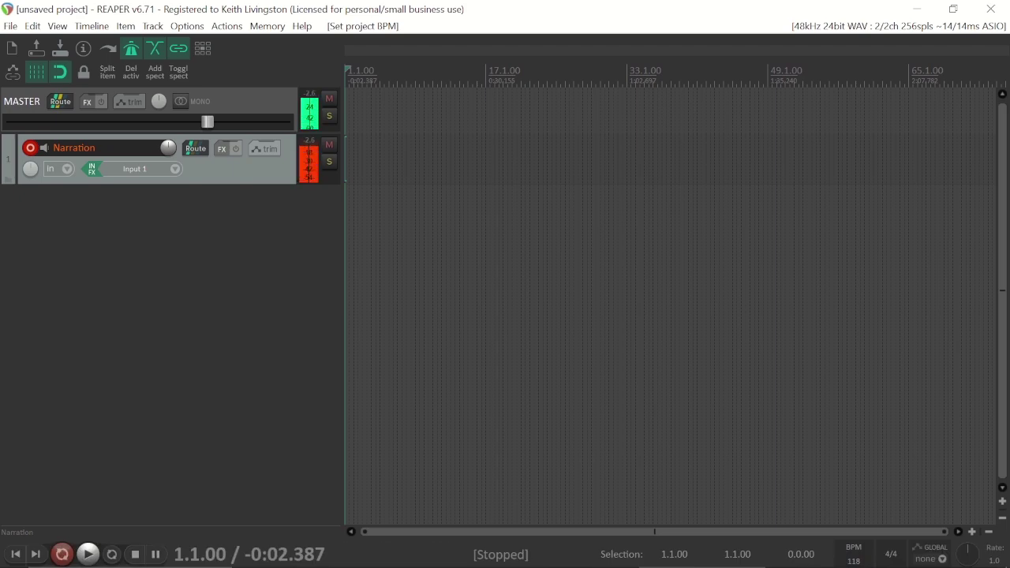
# - Save the project as MIDI Drums in the Song Projects folder, creating a subdirectory for the project
pyautogui.click(11, 27)
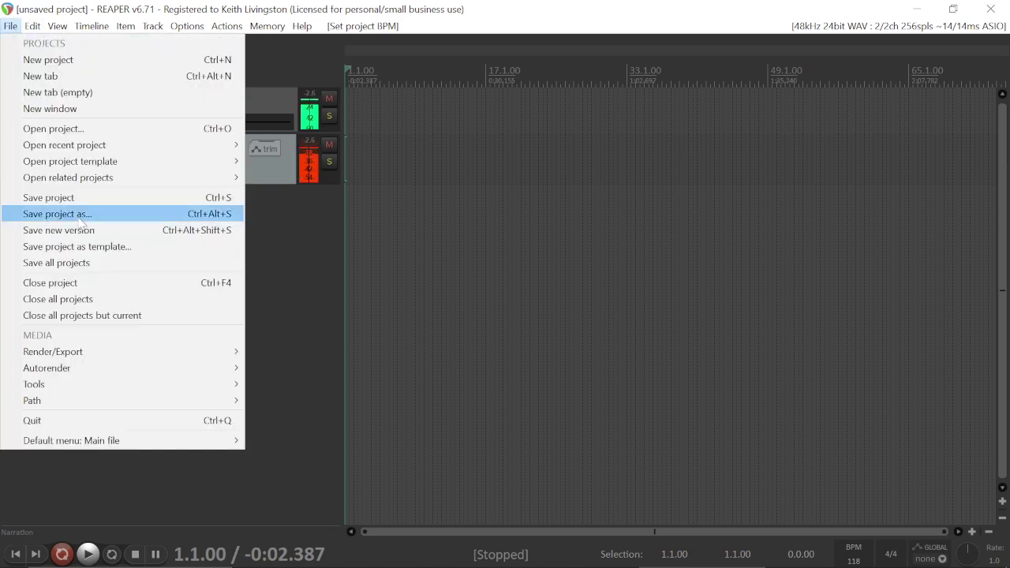
pyautogui.click(57, 214)
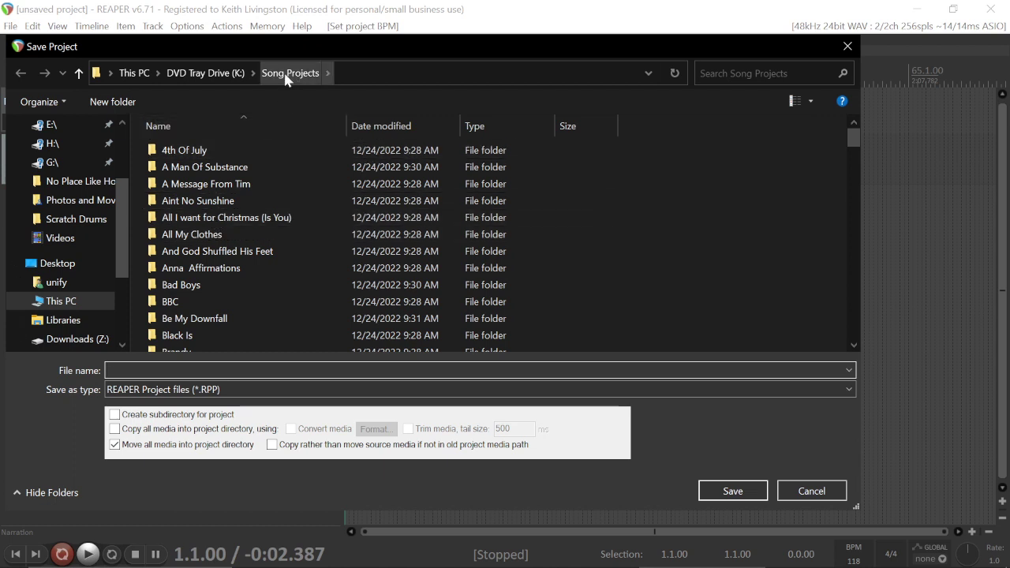
pyautogui.click(115, 415)
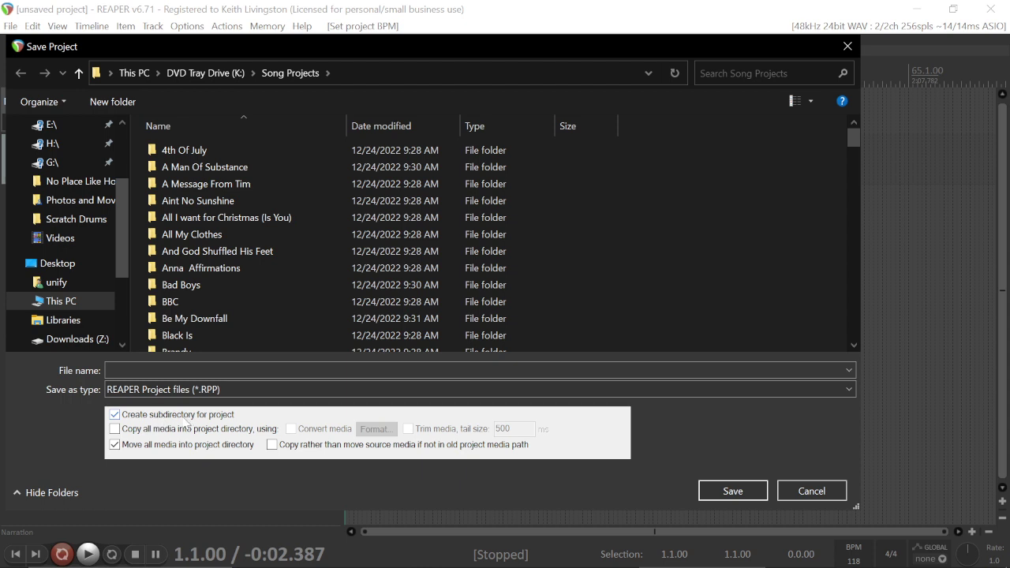
pyautogui.click(180, 370)
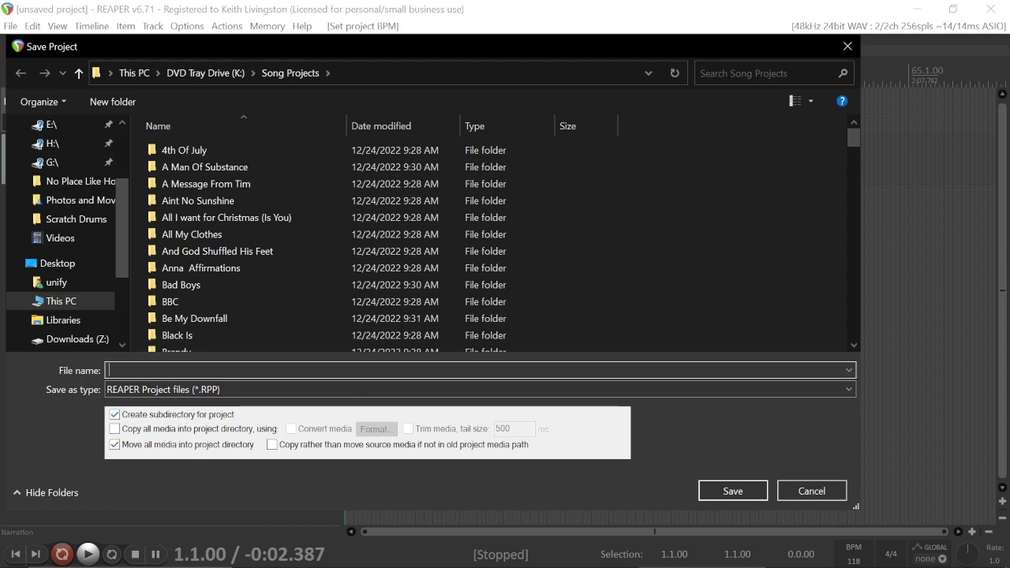
pyautogui.write('t')
pyautogui.press('BackSpace')
pyautogui.write('d')
pyautogui.press('BackSpace')
pyautogui.write('MIDI Drums')
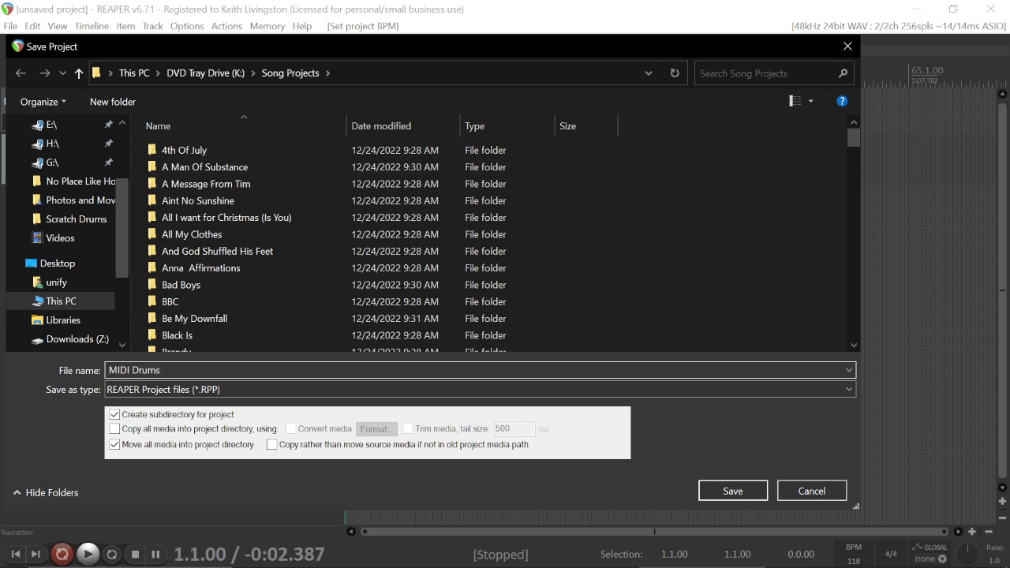
pyautogui.click(760, 492)
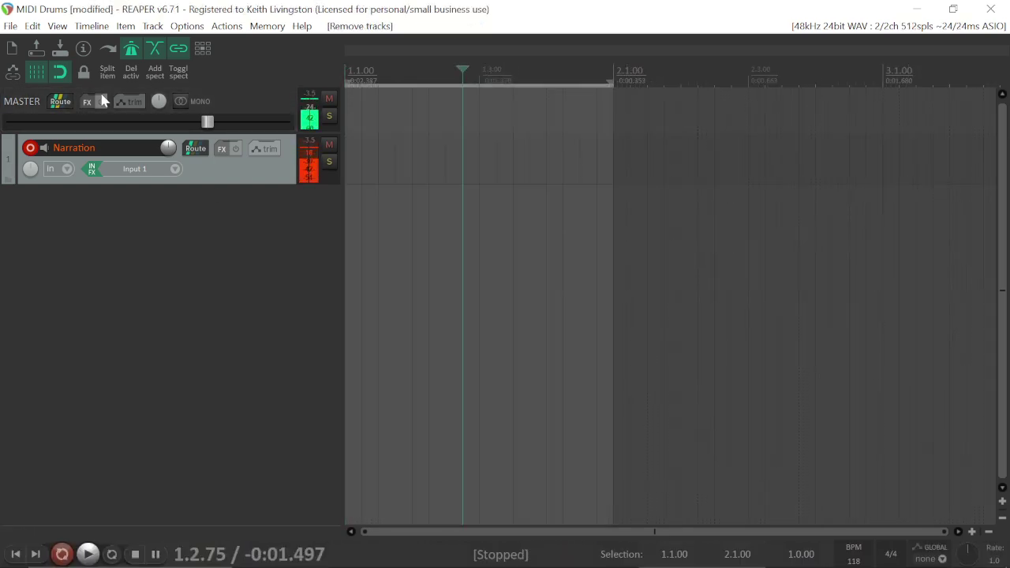
# - Switch snapping off and back on, and try it with a time selection from 2.1.00 to 2.3.25
pyautogui.click(59, 76)
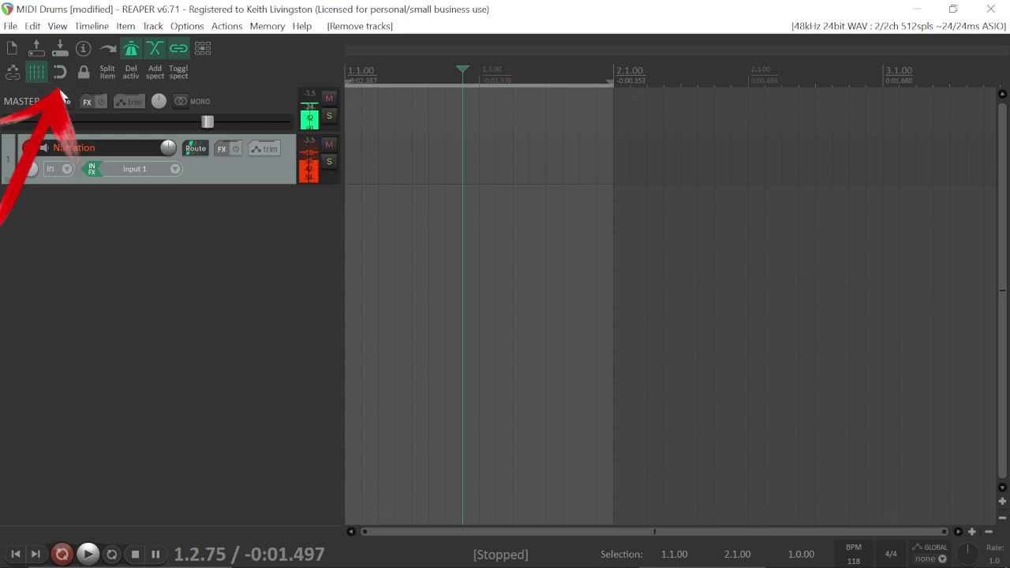
pyautogui.click(61, 75)
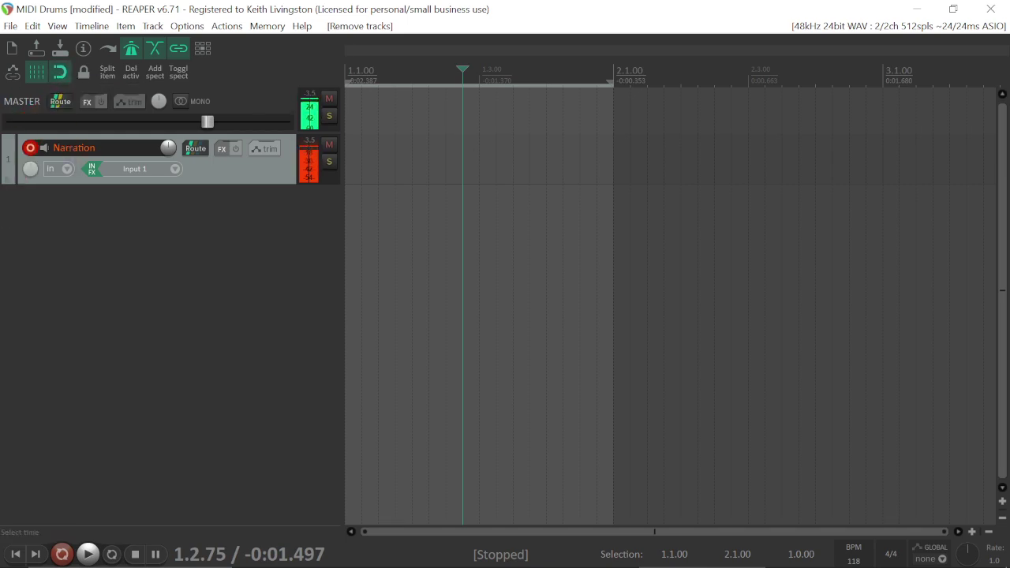
pyautogui.moveTo(614, 138); pyautogui.dragTo(765, 138)
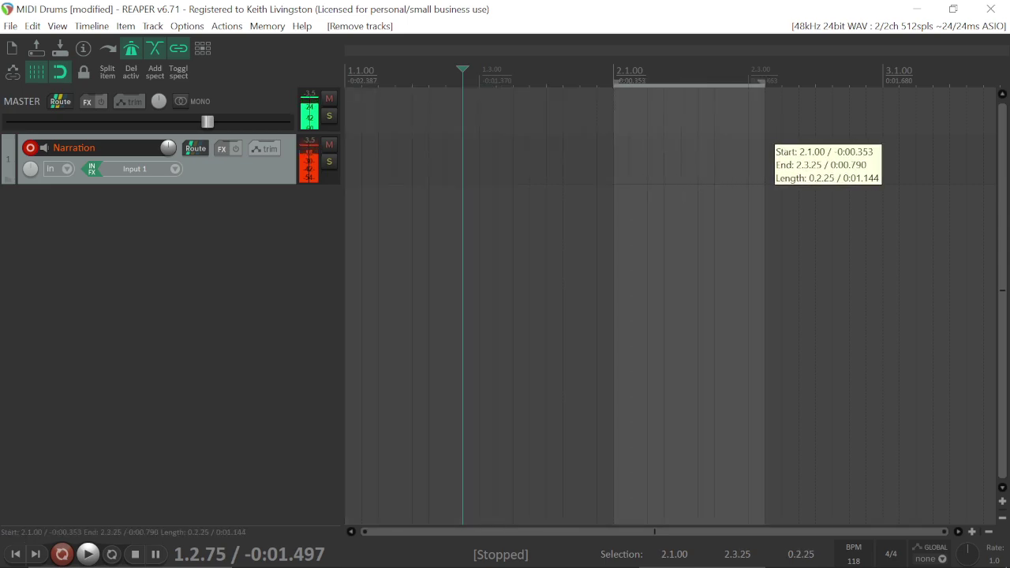
pyautogui.scroll(1, 765, 138)
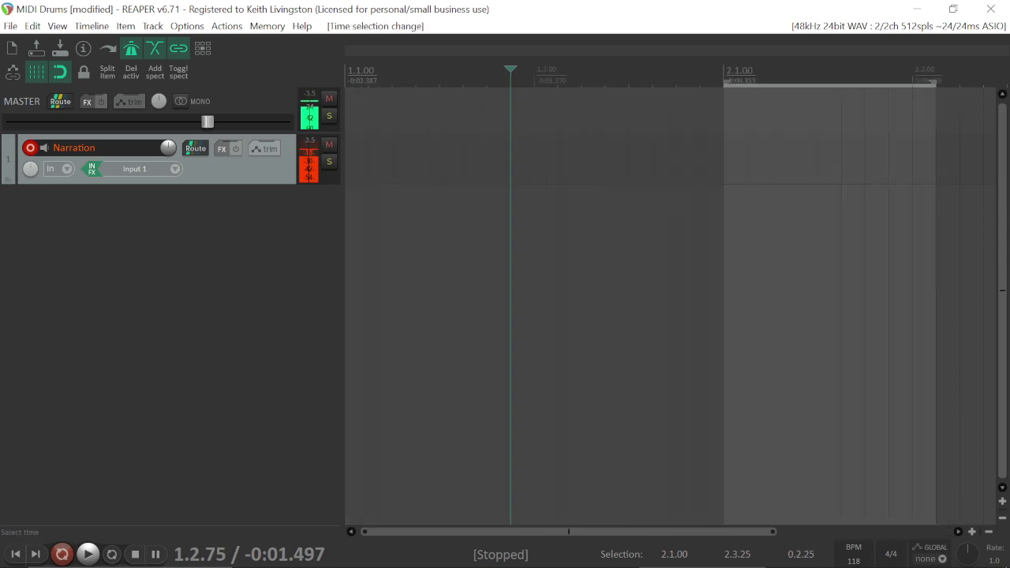
# - Insert a virtual instrument track with Addictive Drums 2, decline the additional output tracks and close the plugin window
pyautogui.rightClick(121, 216)
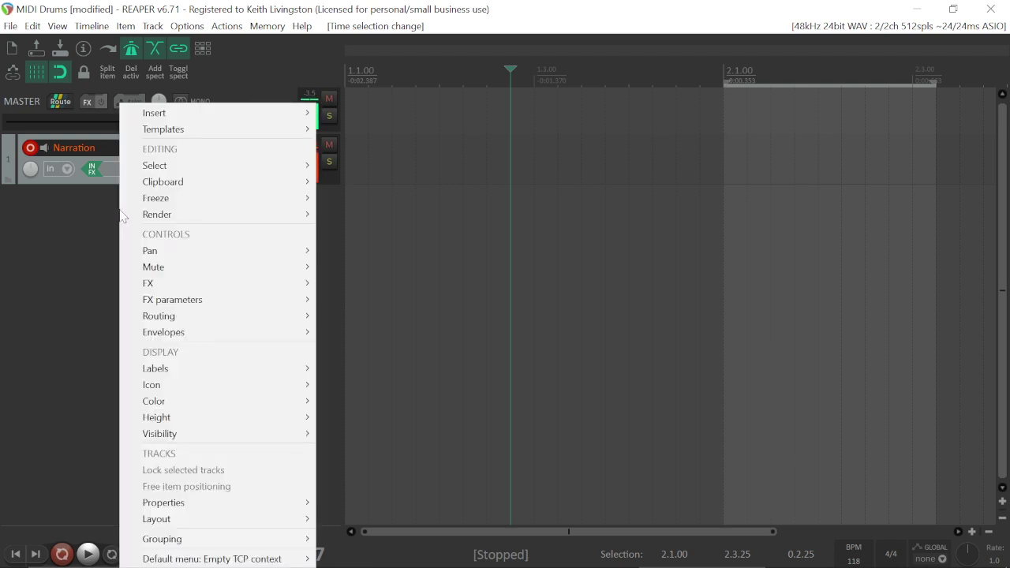
pyautogui.moveTo(285, 118)
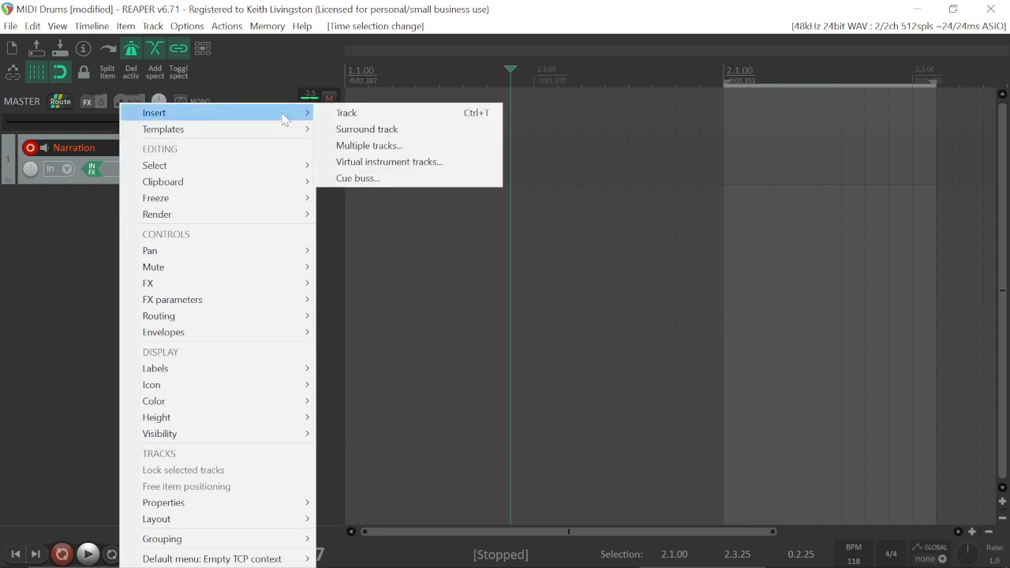
pyautogui.click(387, 164)
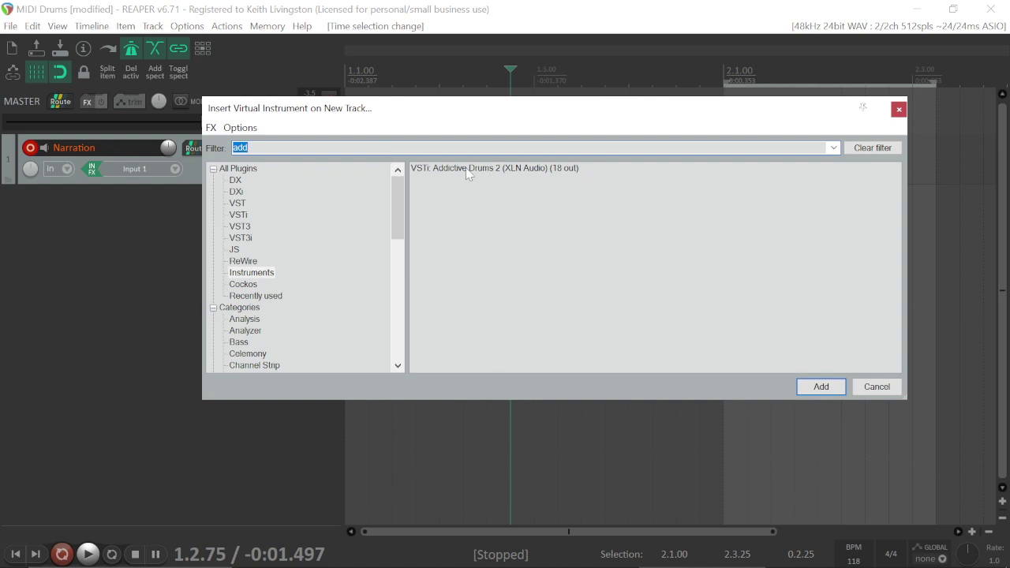
pyautogui.press('BackSpace')
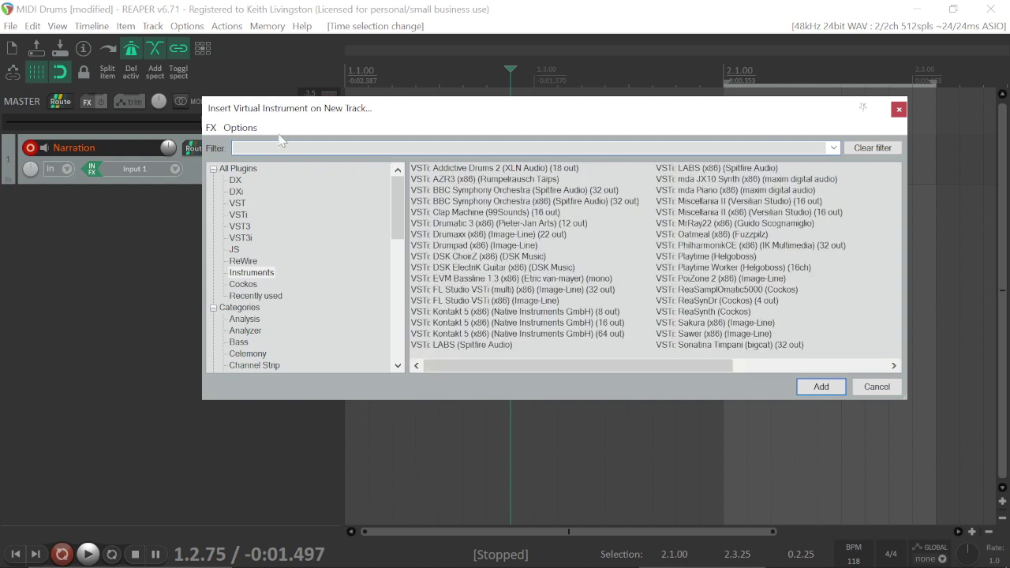
pyautogui.write('add')
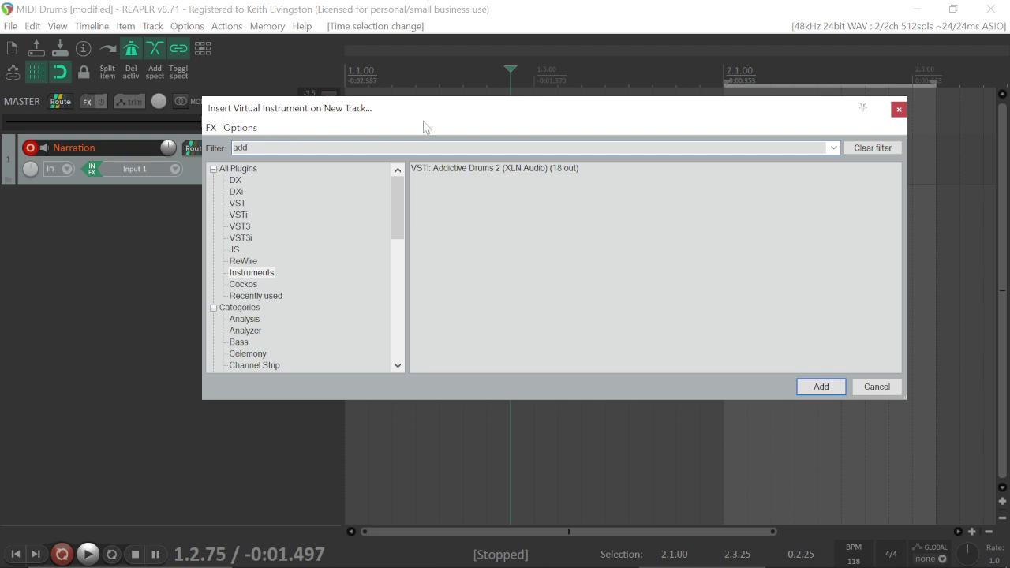
pyautogui.click(476, 167)
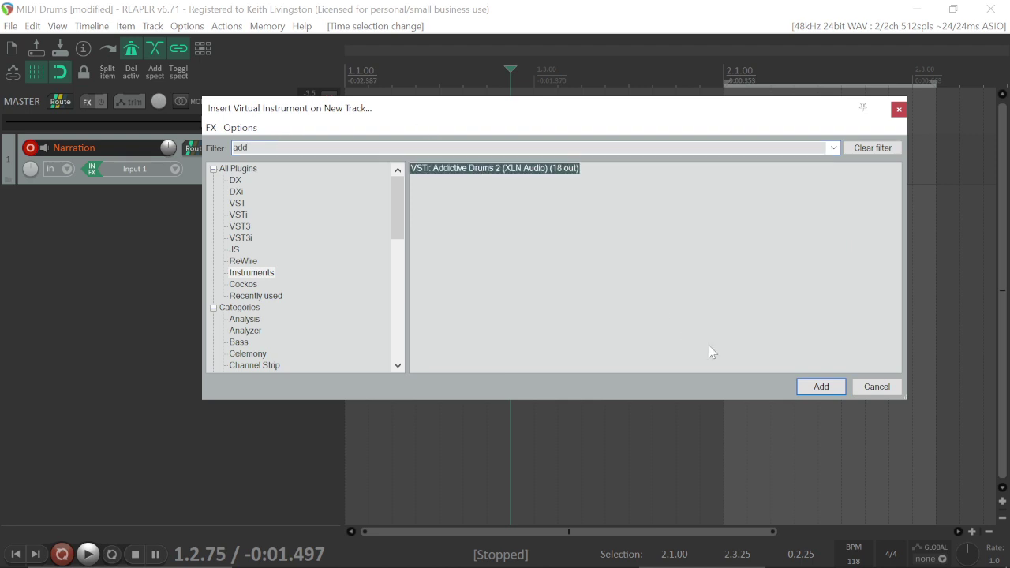
pyautogui.click(826, 390)
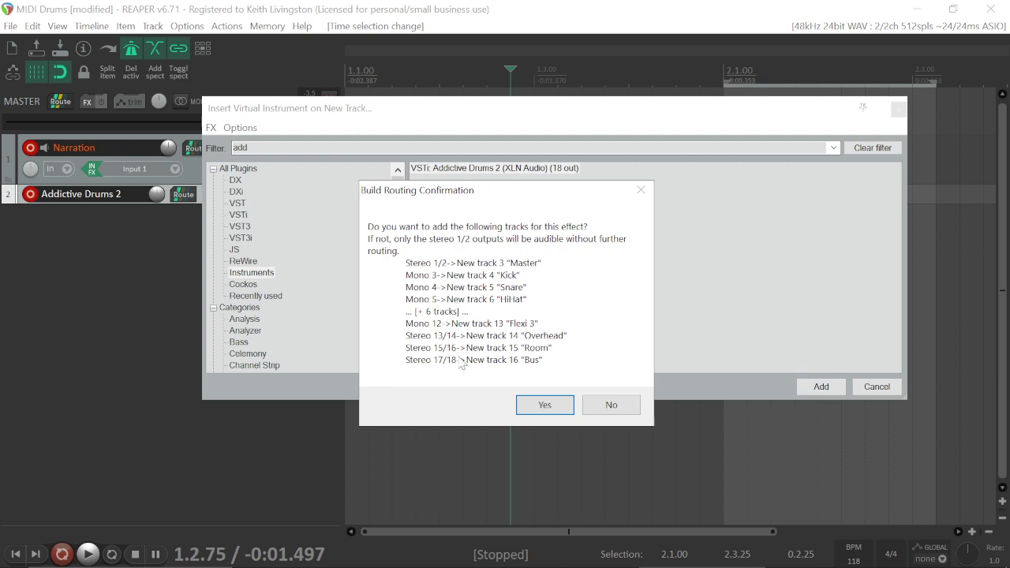
pyautogui.click(613, 406)
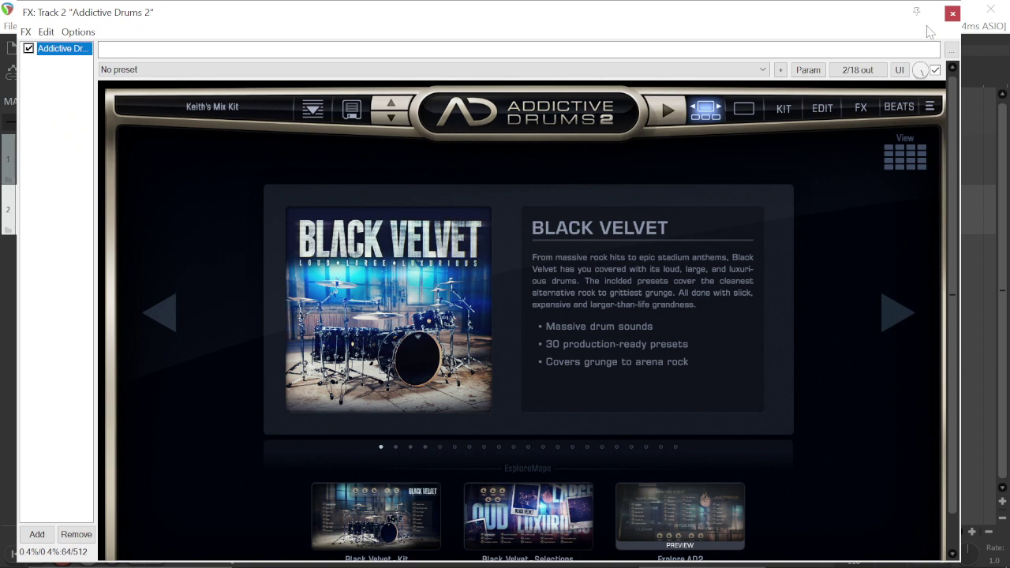
pyautogui.click(953, 14)
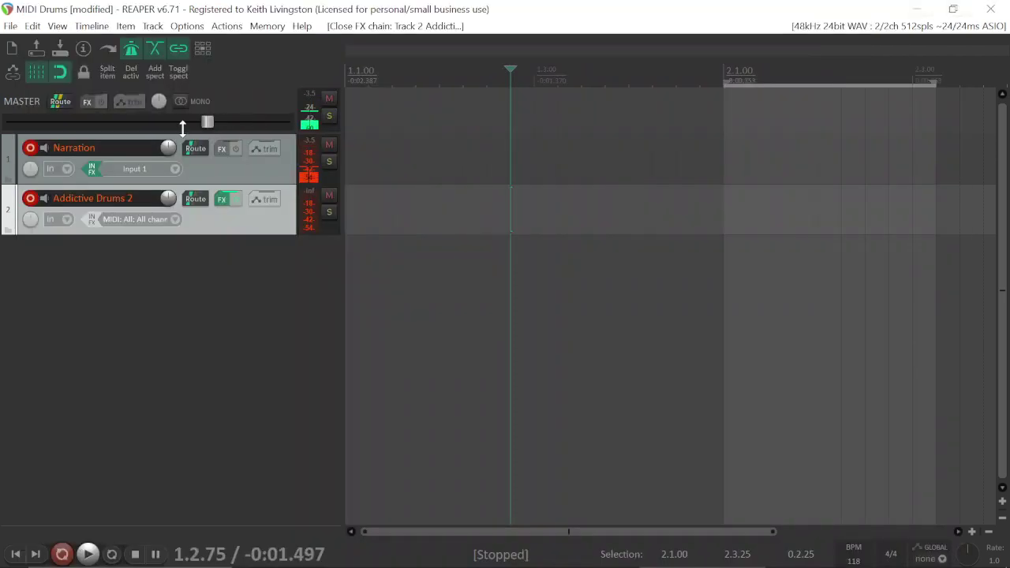
# - Disarm recording on the Addictive Drums 2 track and enlarge its track height
pyautogui.click(29, 198)
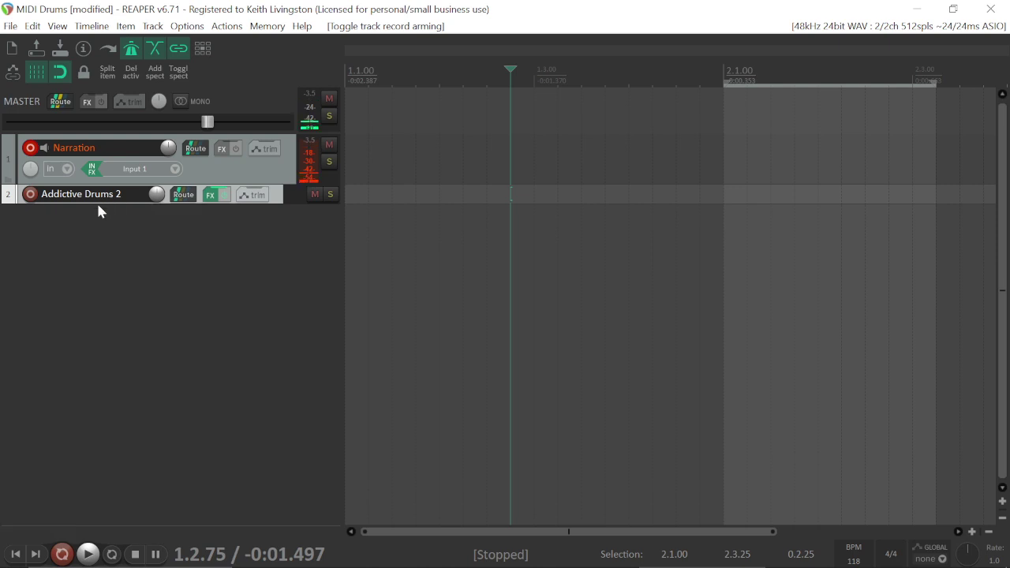
pyautogui.moveTo(98, 203); pyautogui.dragTo(103, 351)
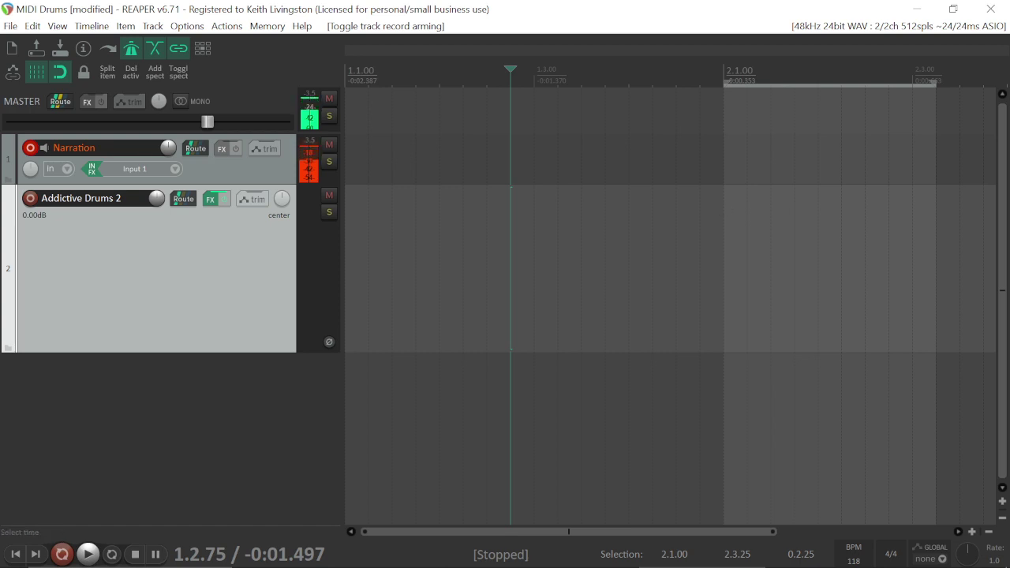
# - Select the first measure from 1.1.00 to 2.1.00 and insert an empty MIDI item there on the Addictive Drums 2 track
pyautogui.moveTo(724, 210); pyautogui.dragTo(331, 241)
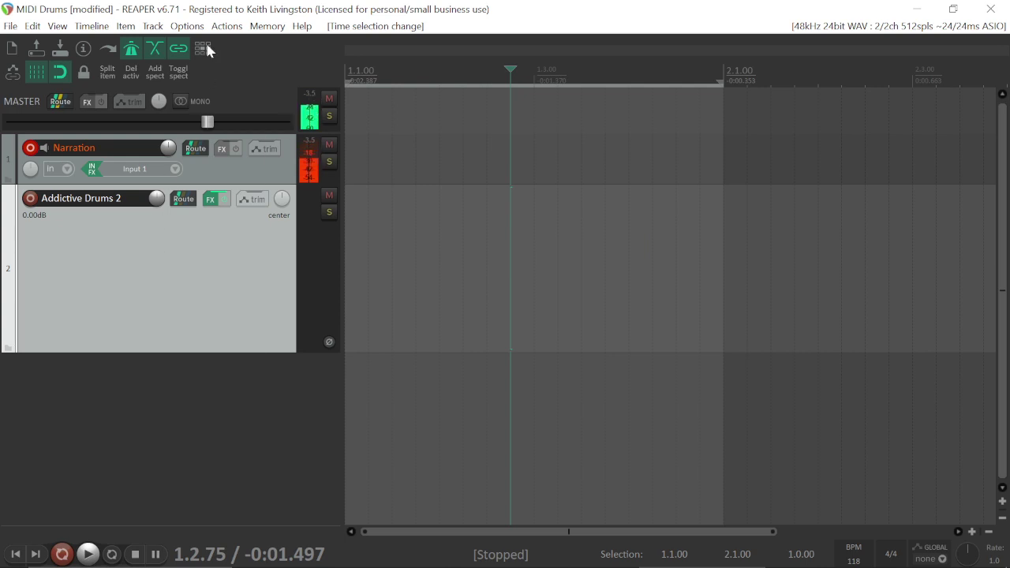
pyautogui.click(91, 26)
pyautogui.moveTo(108, 43)
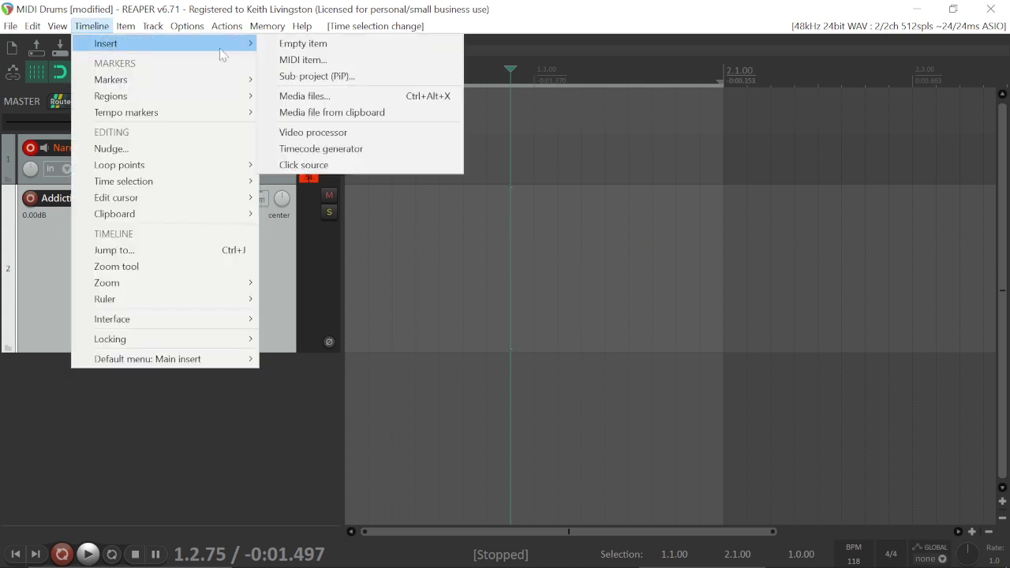
pyautogui.click(300, 60)
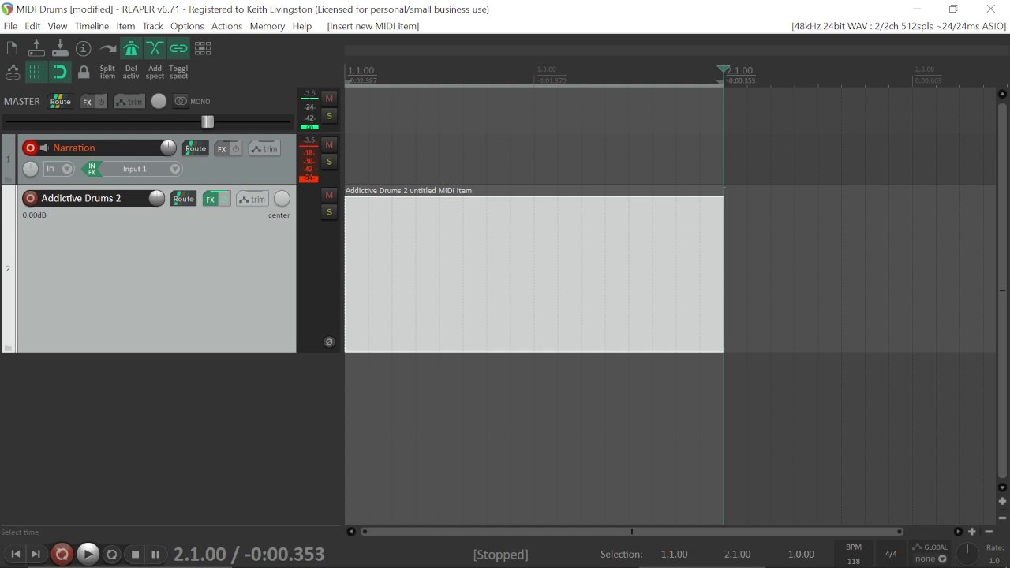
# - Open the MIDI item for editing, add an F#2 note at the start of measure 1 and play it back
pyautogui.doubleClick(442, 265)
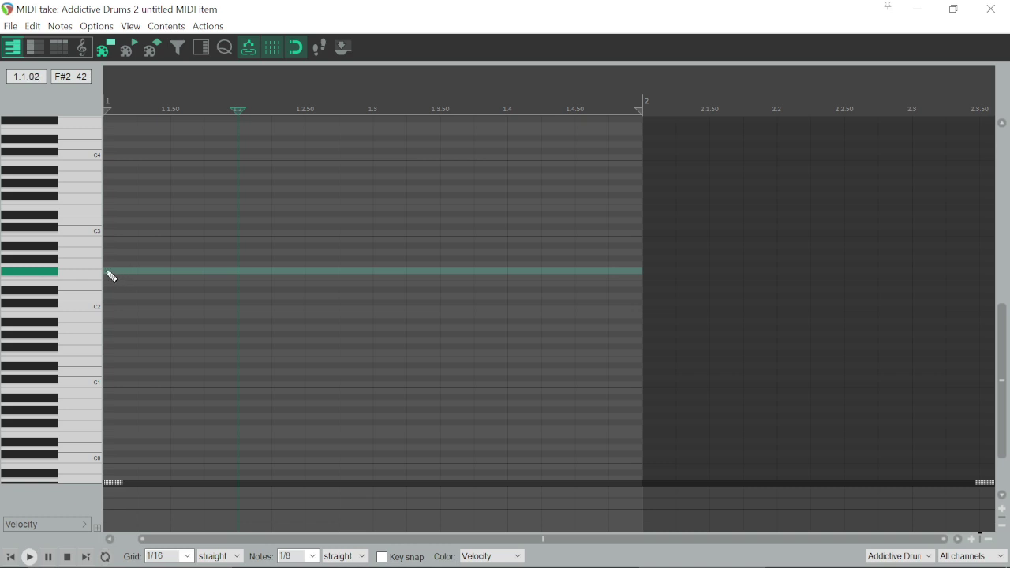
pyautogui.click(113, 276)
pyautogui.press('Home')
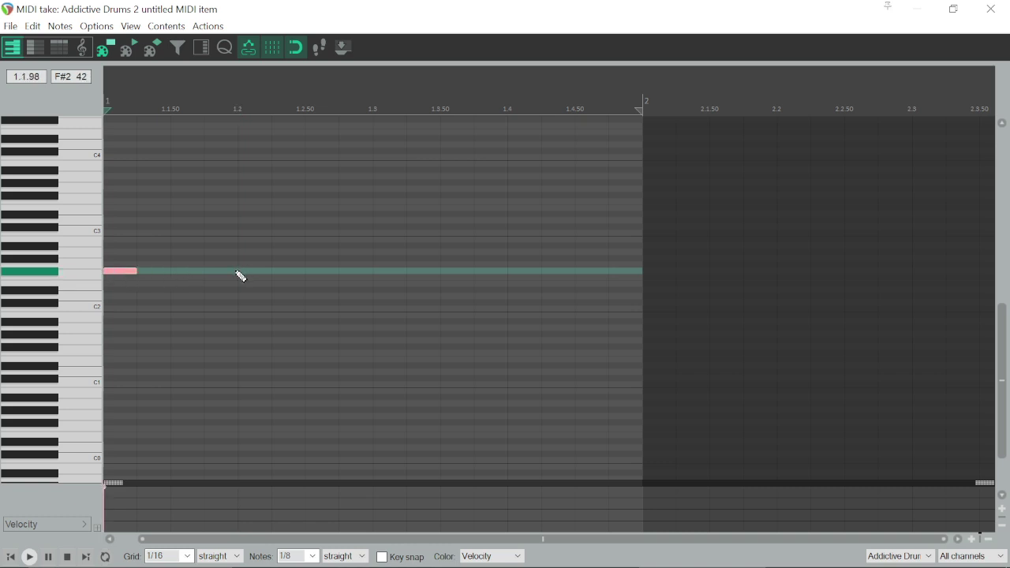
pyautogui.press('space')
pyautogui.press('space')
pyautogui.press('space')
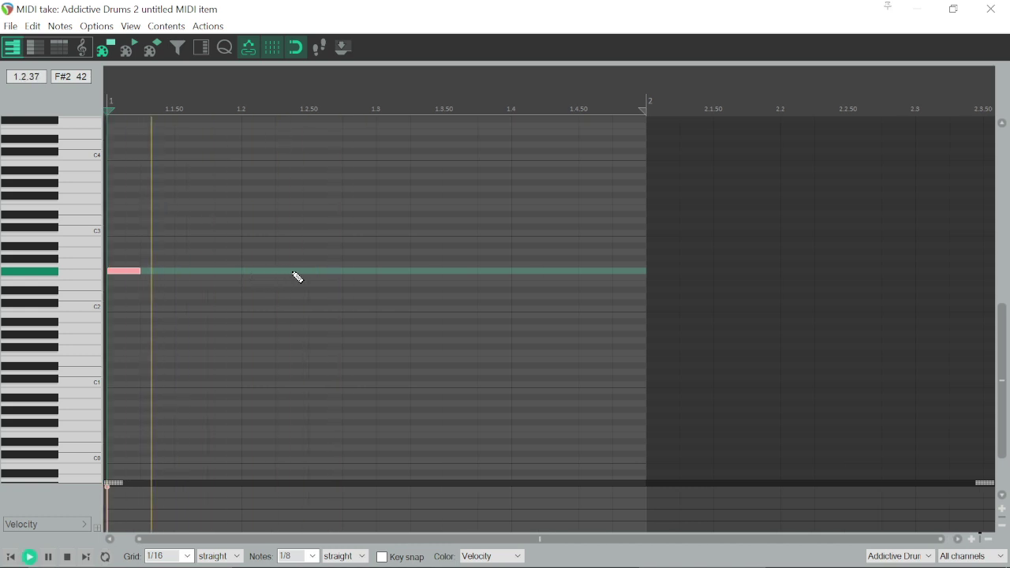
pyautogui.press('space')
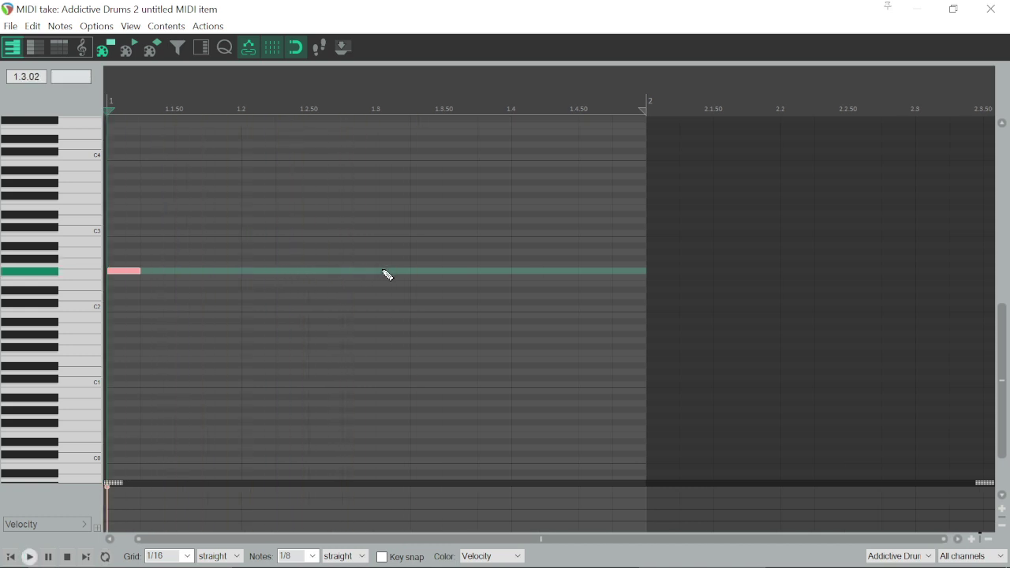
# - Add a second F#2 note on beat 1.3, then close the MIDI editor and play the item in the arrangement
pyautogui.click(385, 274)
pyautogui.click(991, 9)
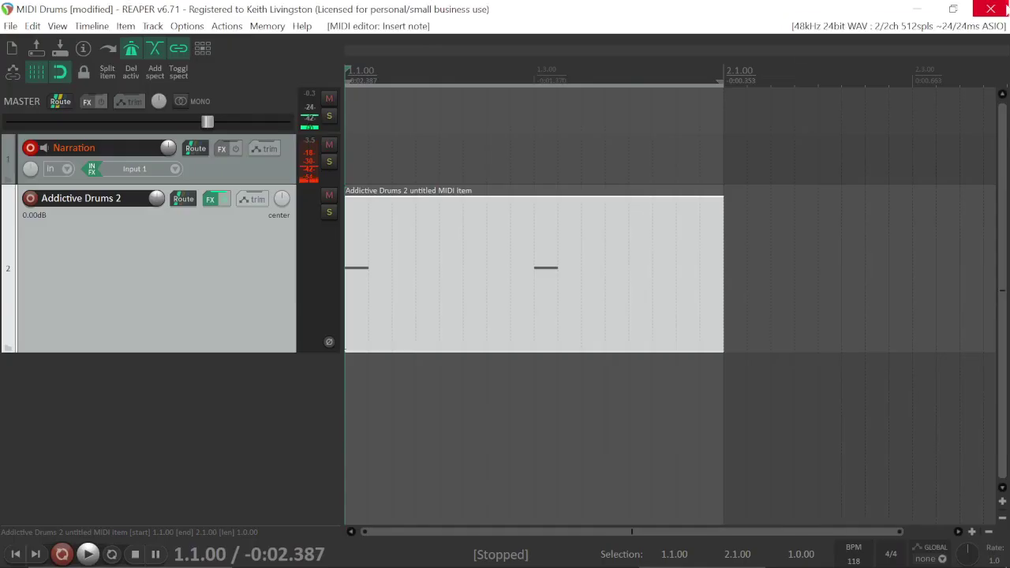
pyautogui.press('space')
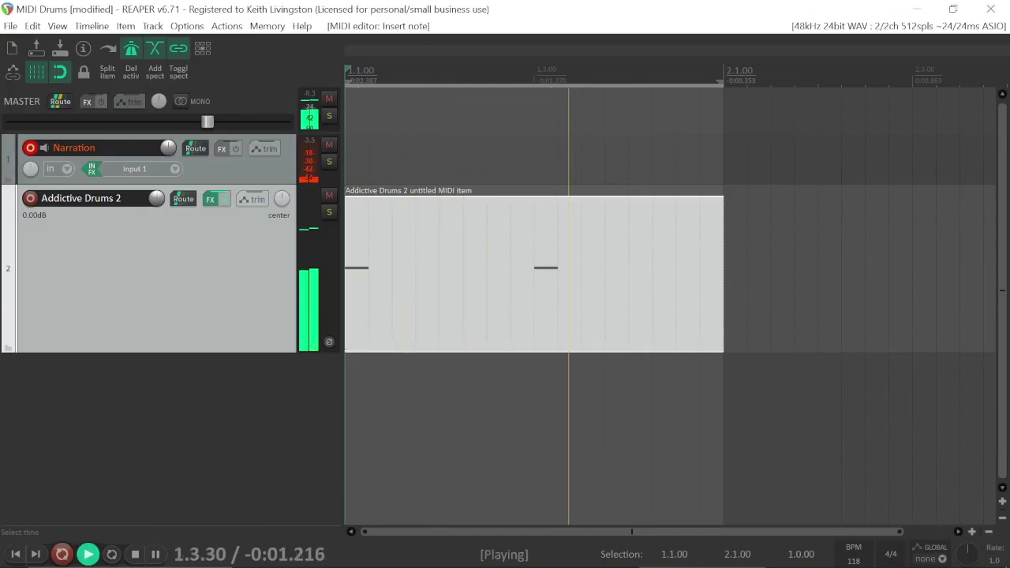
# - Stop playback and copy the measure 1 MIDI item into measure 2 on the Addictive Drums 2 track
pyautogui.press('-')
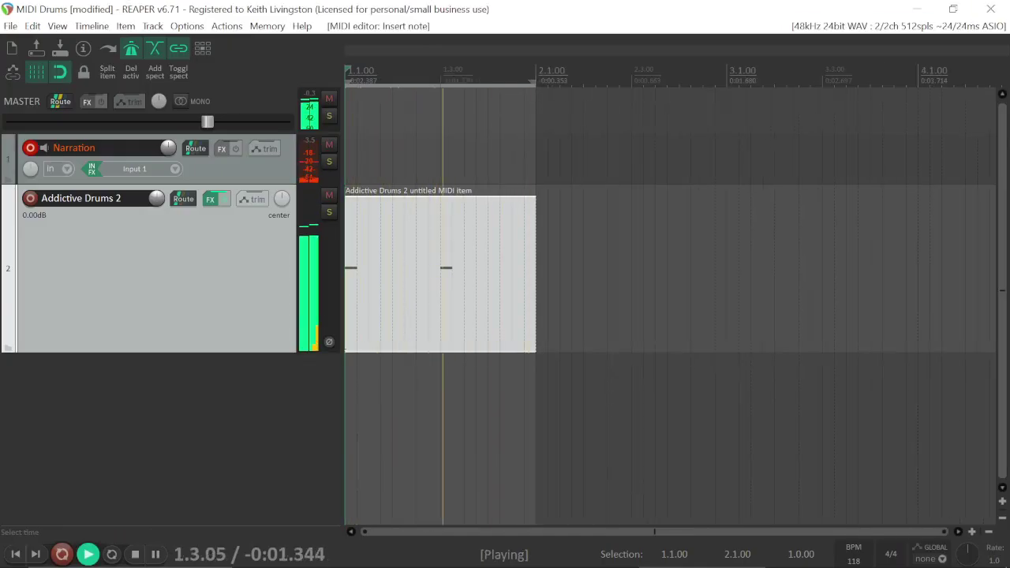
pyautogui.press('space')
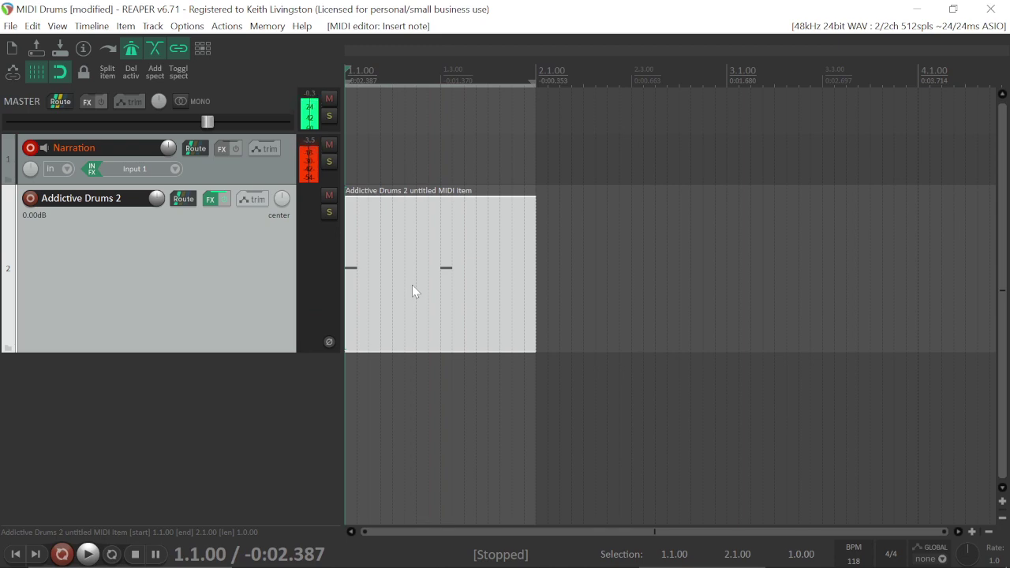
pyautogui.moveTo(412, 285); pyautogui.dragTo(611, 266)
# - Add F#2 notes on beats 2.2 and 2.4 in the copied item, then play the arrangement from the project start
pyautogui.doubleClick(595, 291)
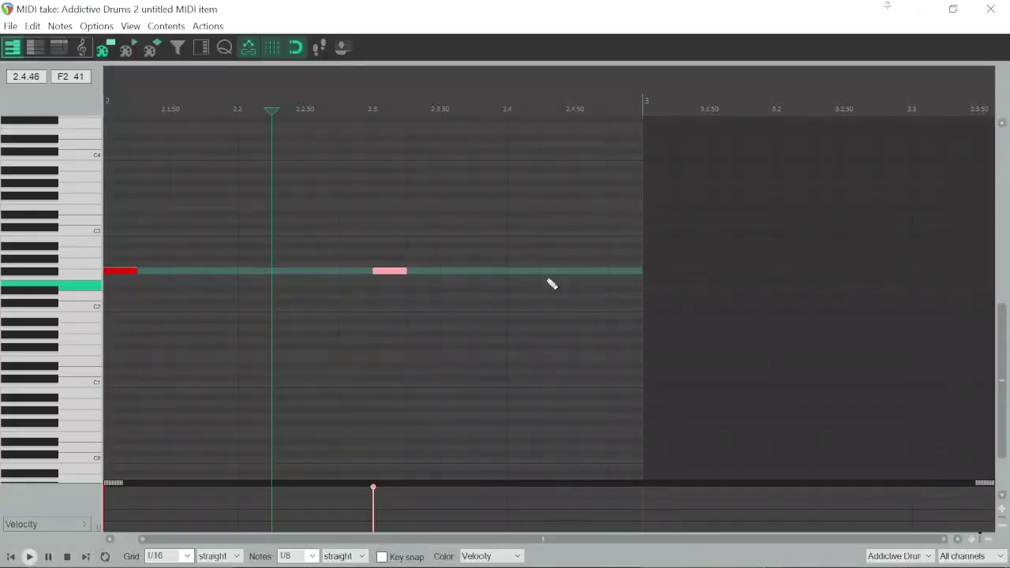
pyautogui.click(245, 277)
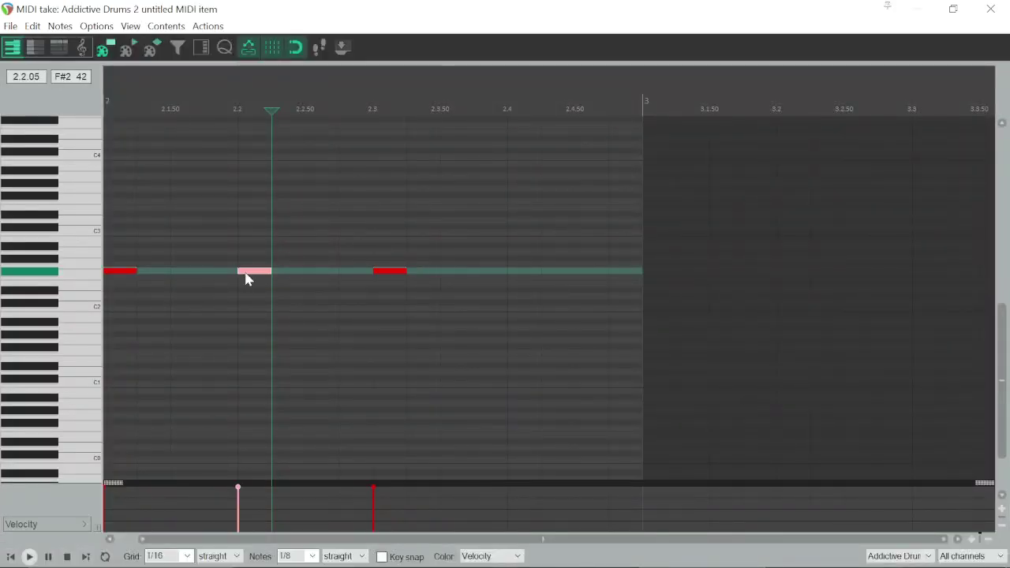
pyautogui.click(524, 274)
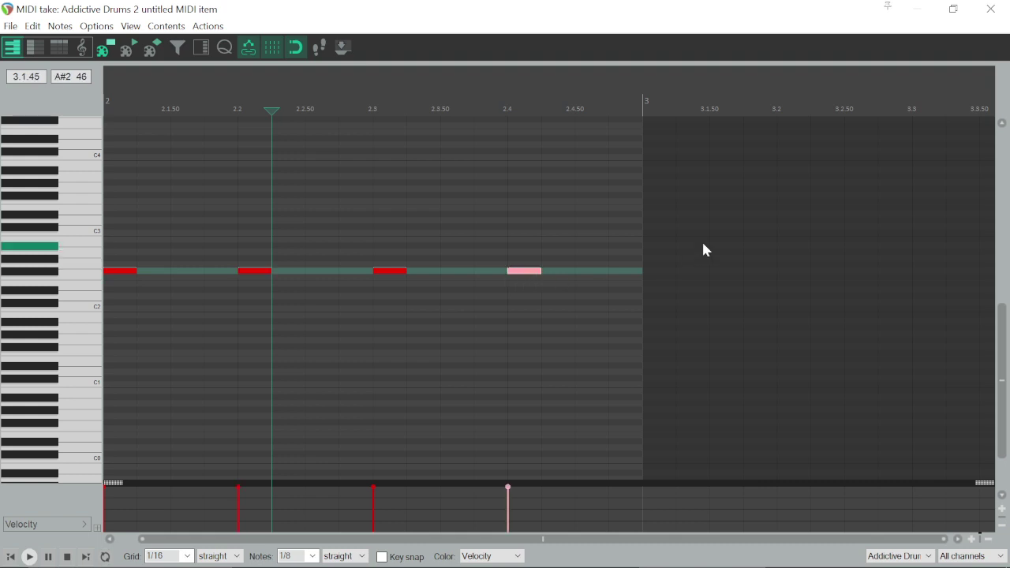
pyautogui.click(990, 8)
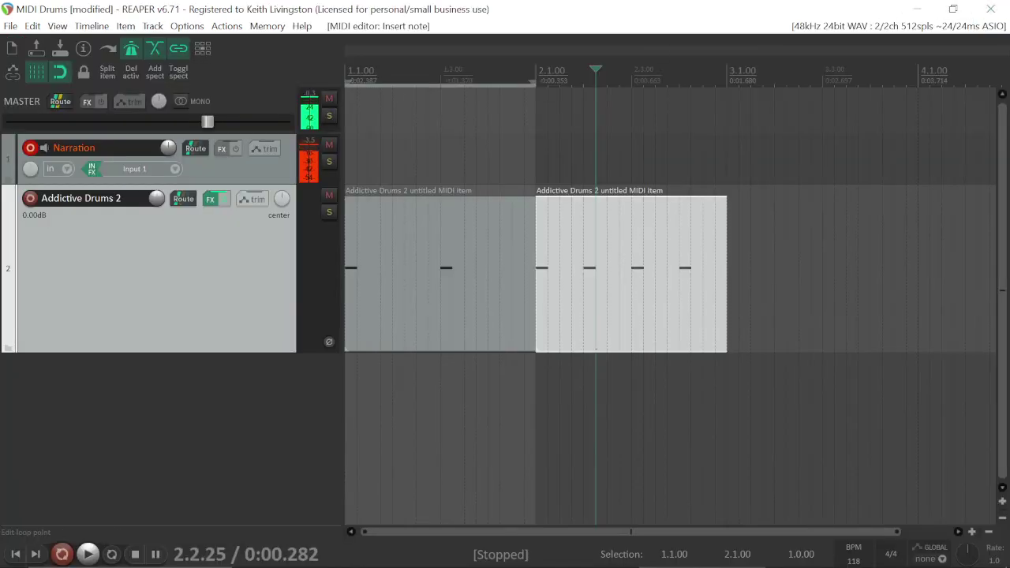
pyautogui.press('Home')
pyautogui.press('space')
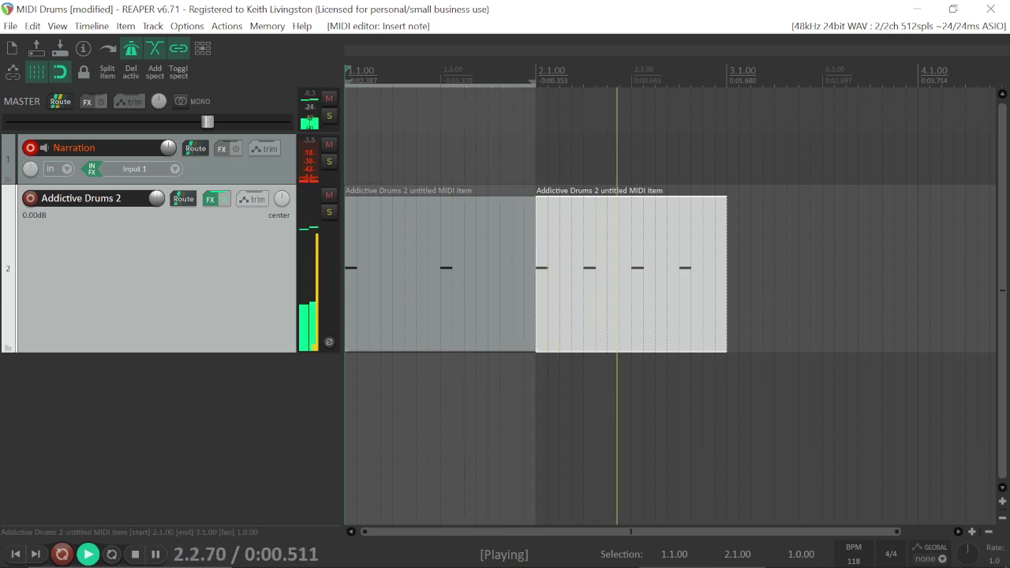
pyautogui.press('space')
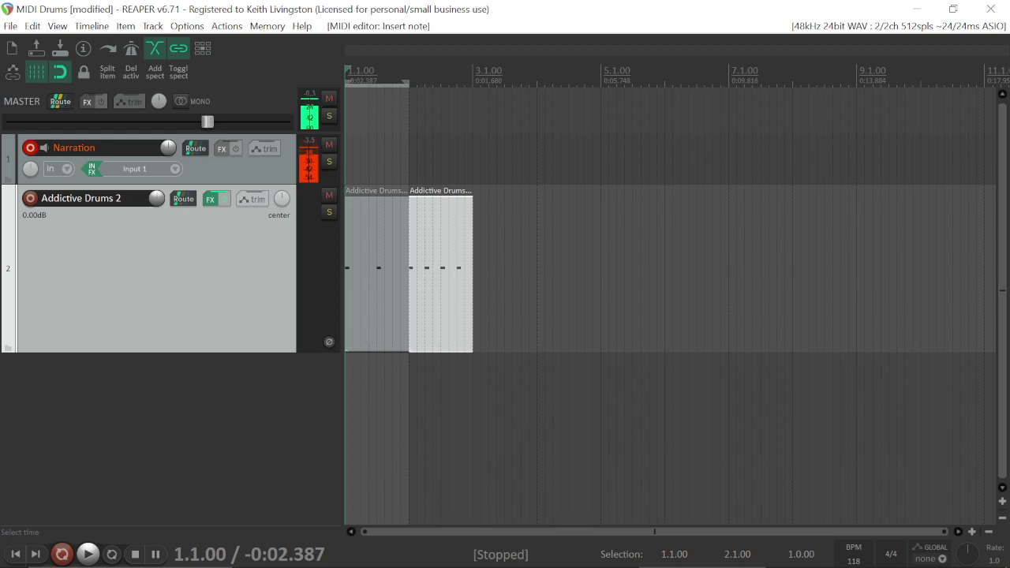
# - Select the time from 3.1.00 to 7.1.00 and insert an empty four-measure MIDI item there on the Addictive Drums 2 track
pyautogui.moveTo(473, 187); pyautogui.dragTo(730, 234)
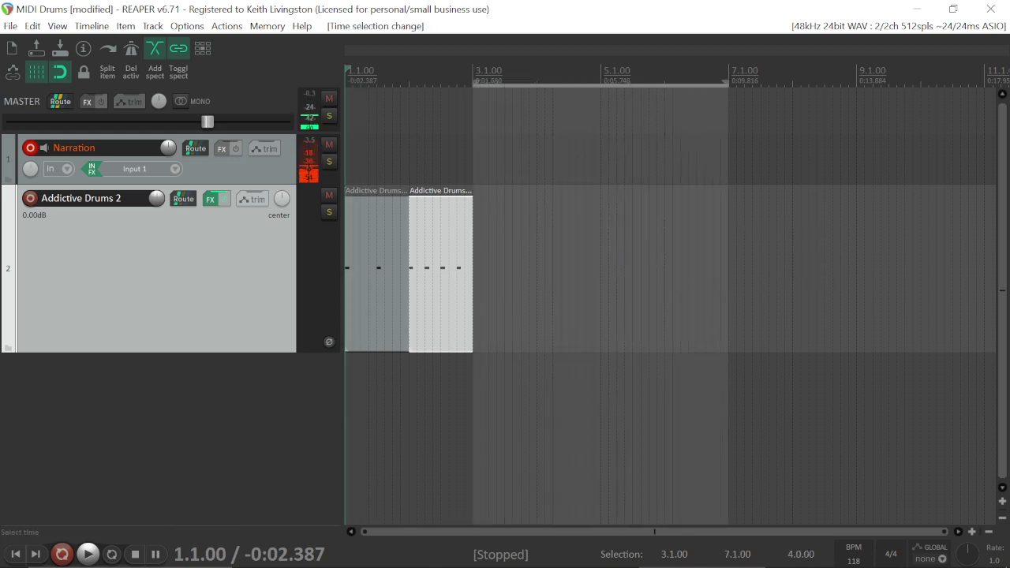
pyautogui.scroll(2, 559, 224)
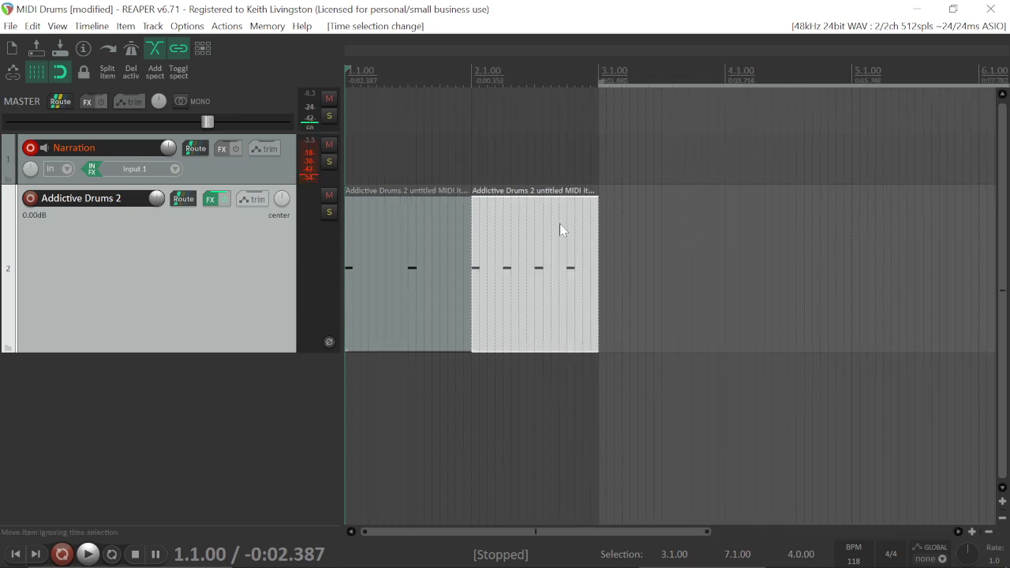
pyautogui.scroll(-1, 560, 223)
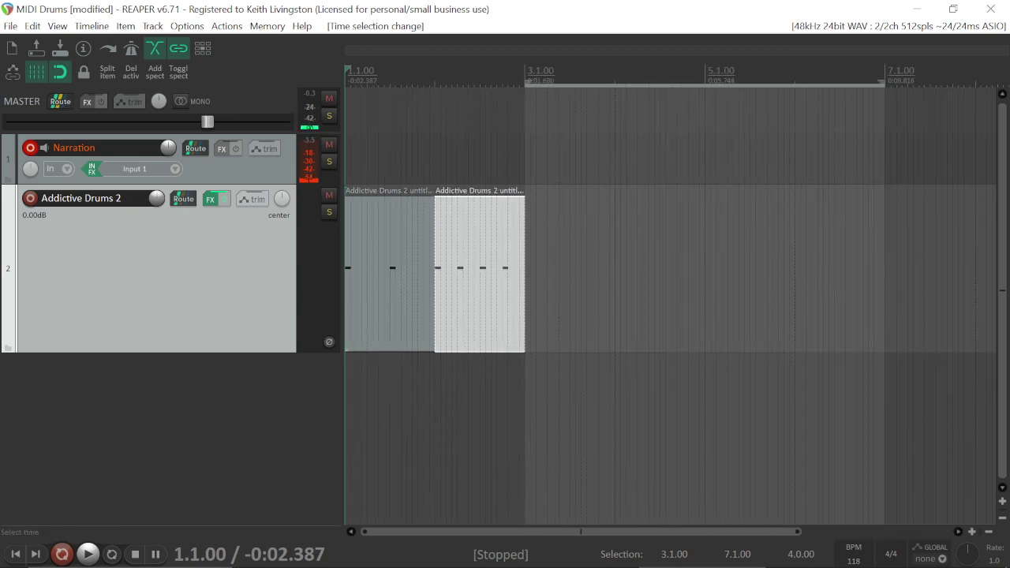
pyautogui.click(92, 26)
pyautogui.moveTo(135, 40)
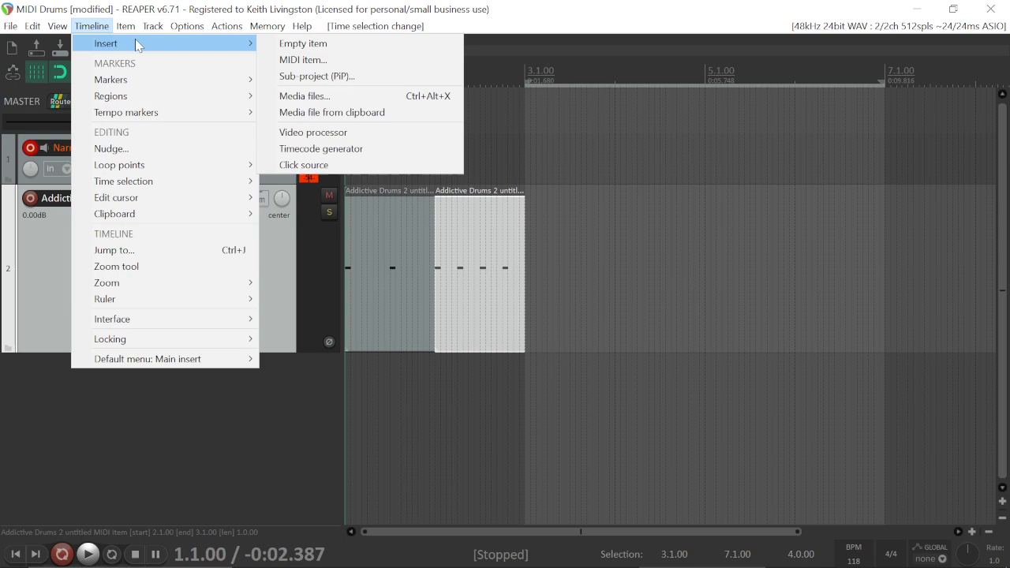
pyautogui.click(308, 60)
# - Open the new four-measure item for editing and set the note shape to Diamonds (drum mode)
pyautogui.doubleClick(571, 253)
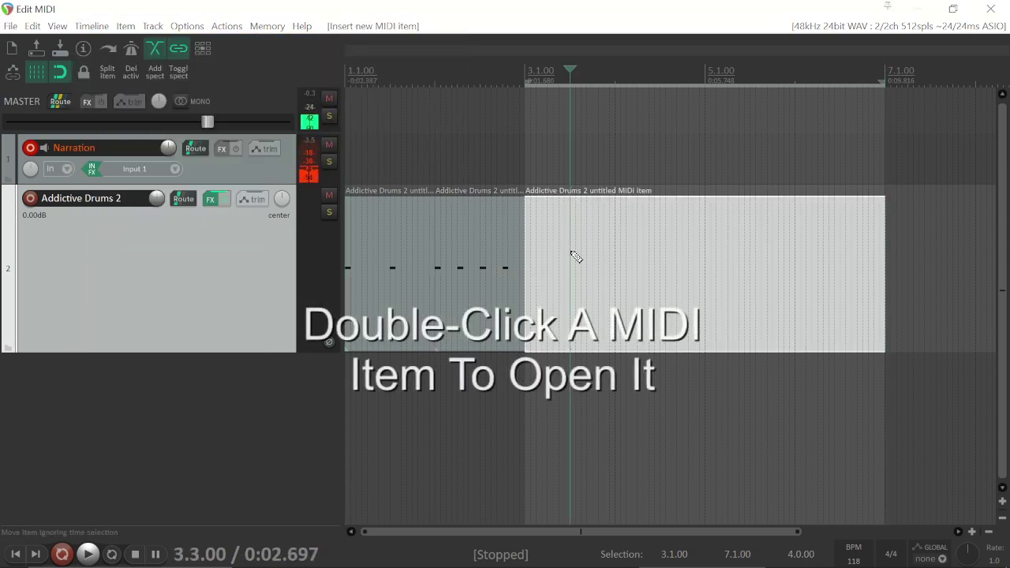
pyautogui.scroll(4, 462, 276)
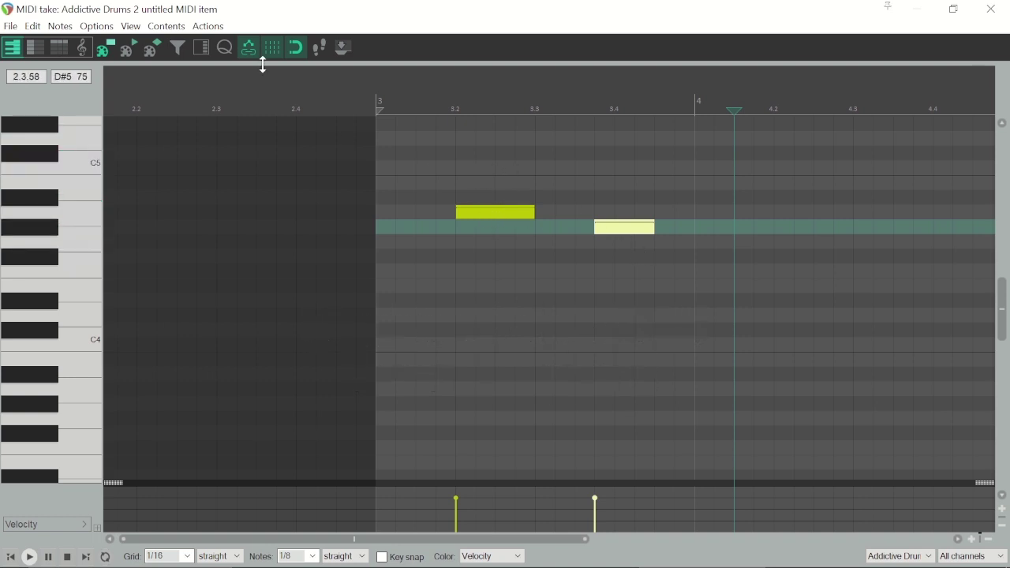
pyautogui.click(131, 27)
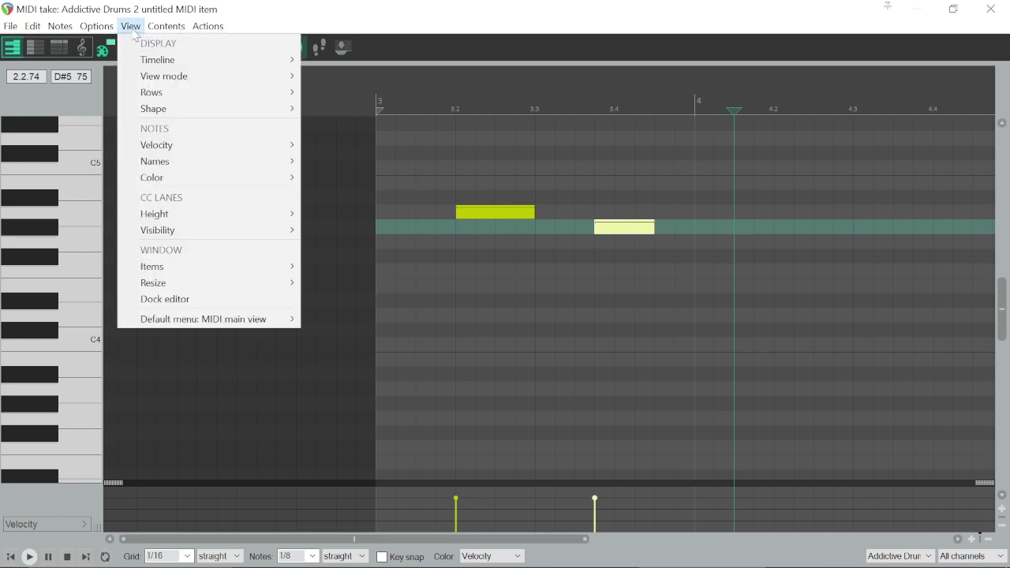
pyautogui.moveTo(158, 108)
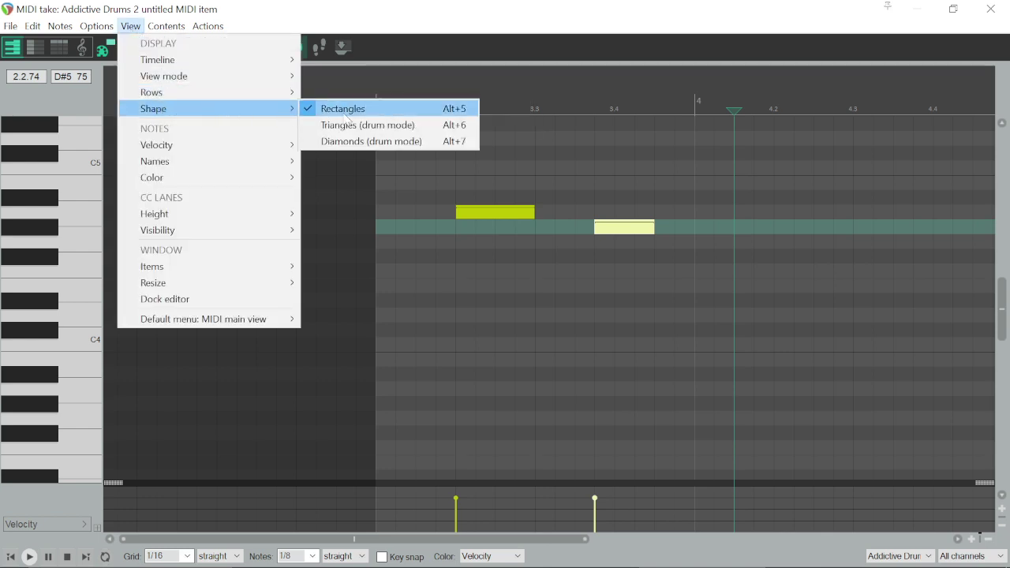
pyautogui.click(355, 141)
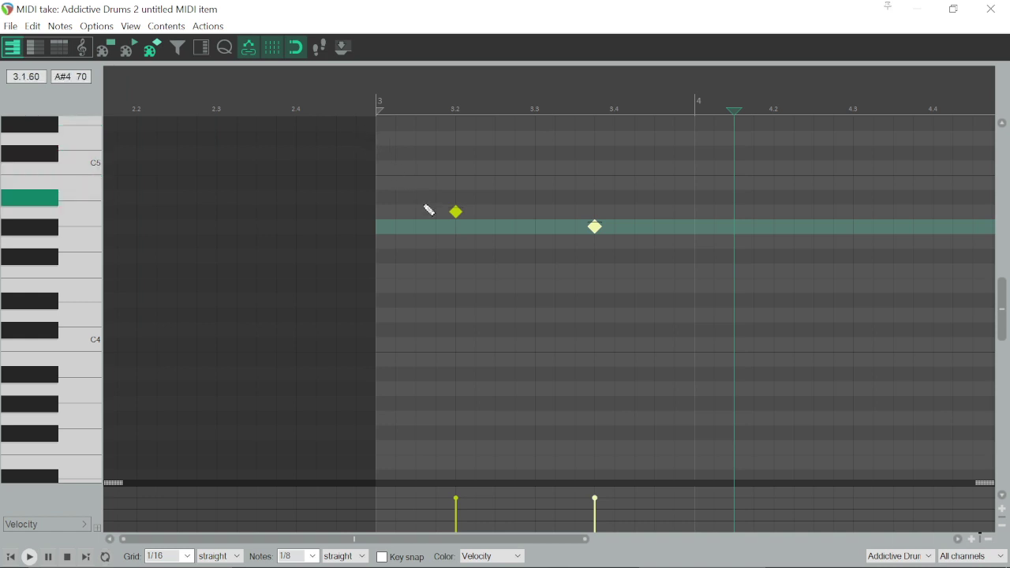
# - Delete the A4 and G#4 notes from measure 3 so the item is empty
pyautogui.keyDown('alt'); pyautogui.click(455, 214); pyautogui.keyUp('alt')
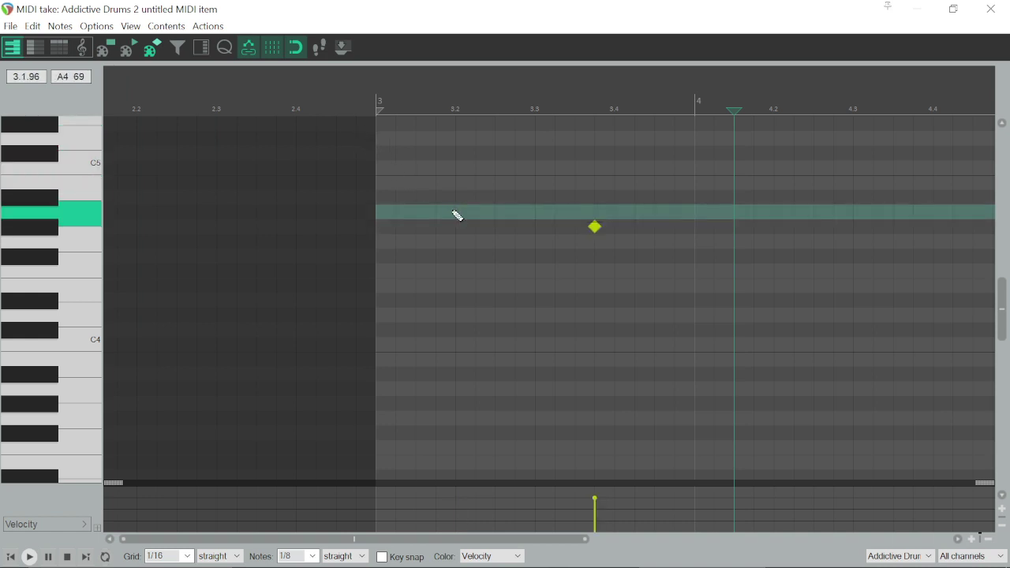
pyautogui.click(595, 229)
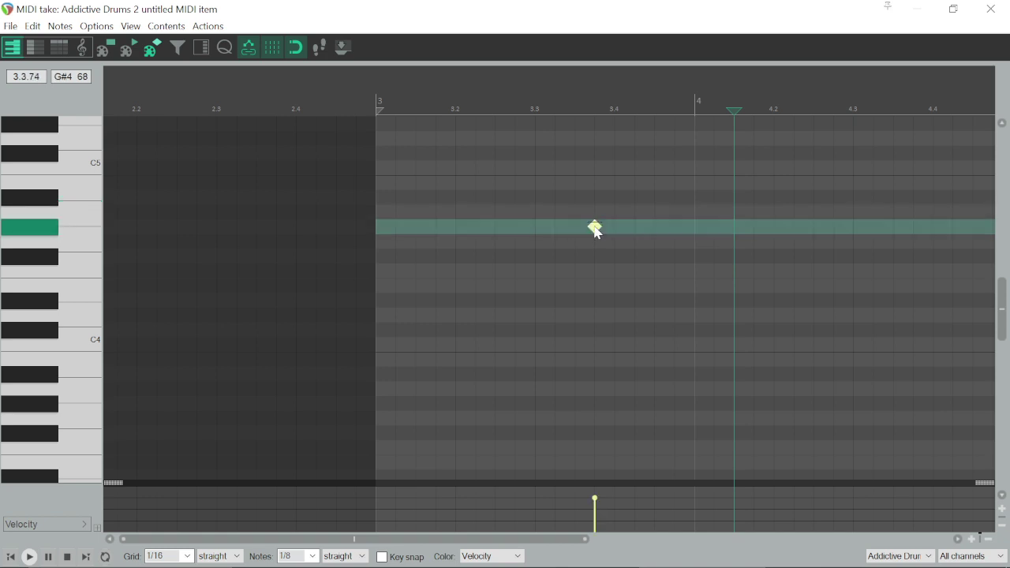
pyautogui.click(458, 246)
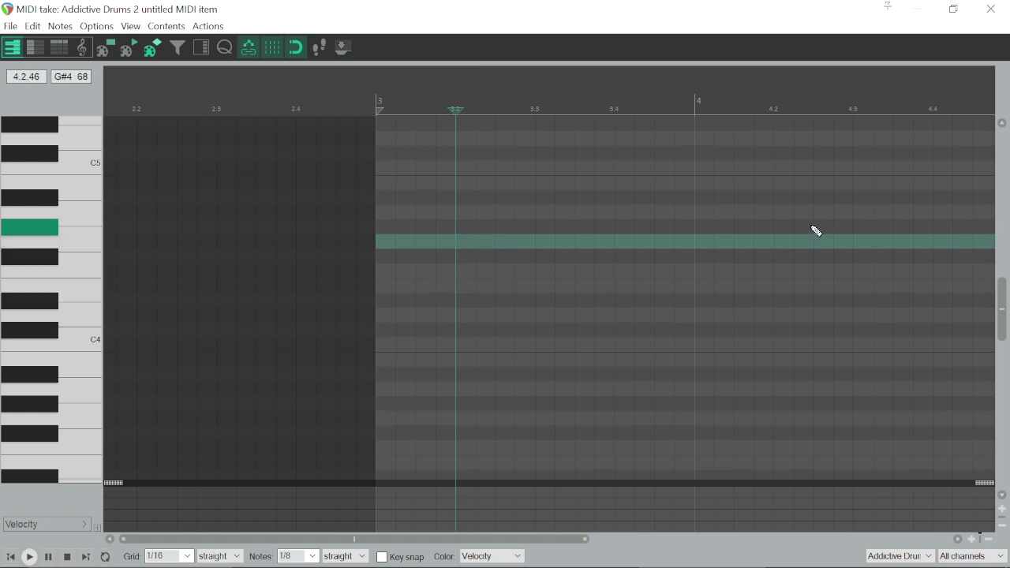
# - Add a C2 note at the start of measure 3 and play it back
pyautogui.moveTo(1006, 316); pyautogui.dragTo(1002, 342)
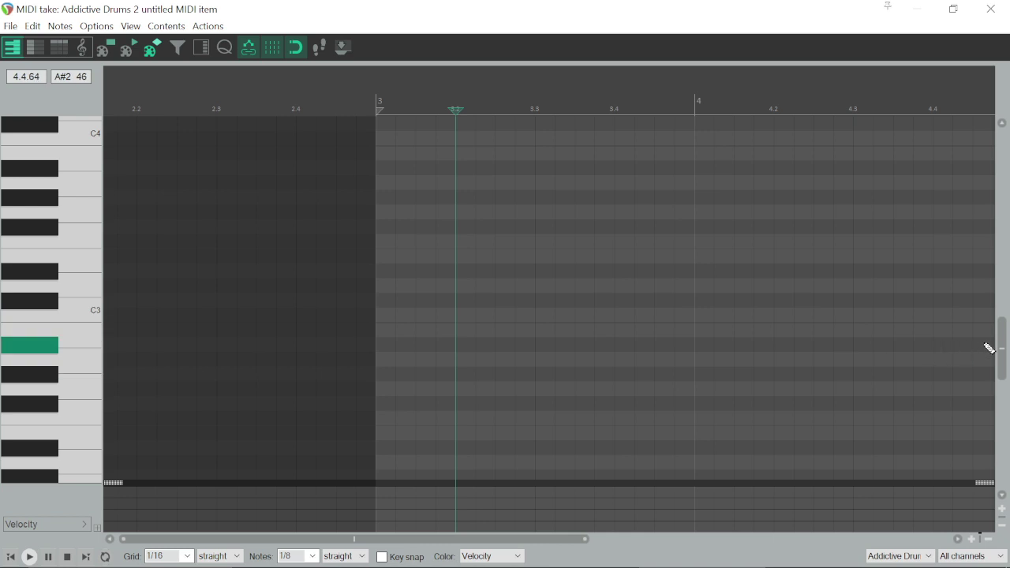
pyautogui.moveTo(1000, 342); pyautogui.dragTo(988, 386)
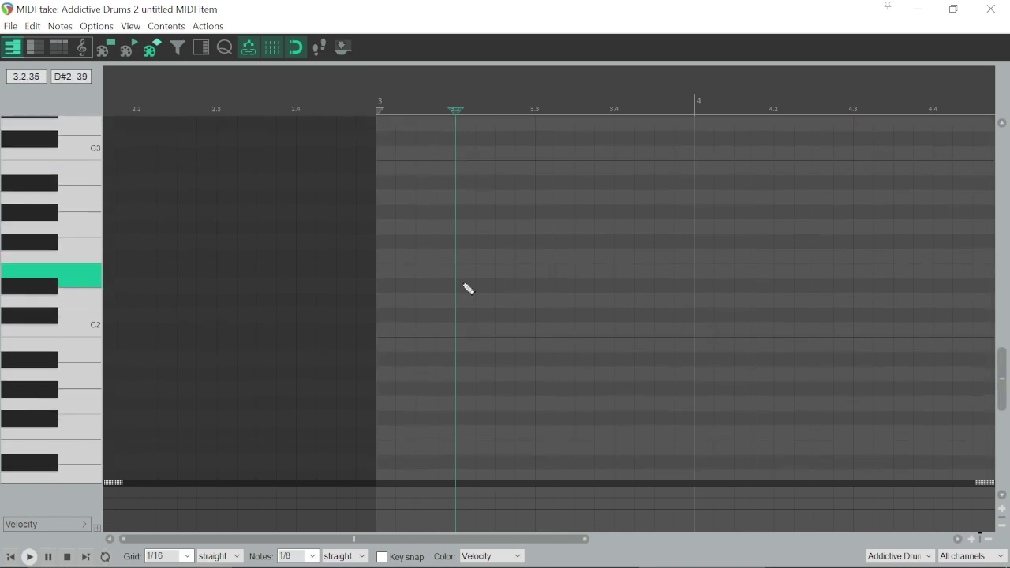
pyautogui.click(384, 337)
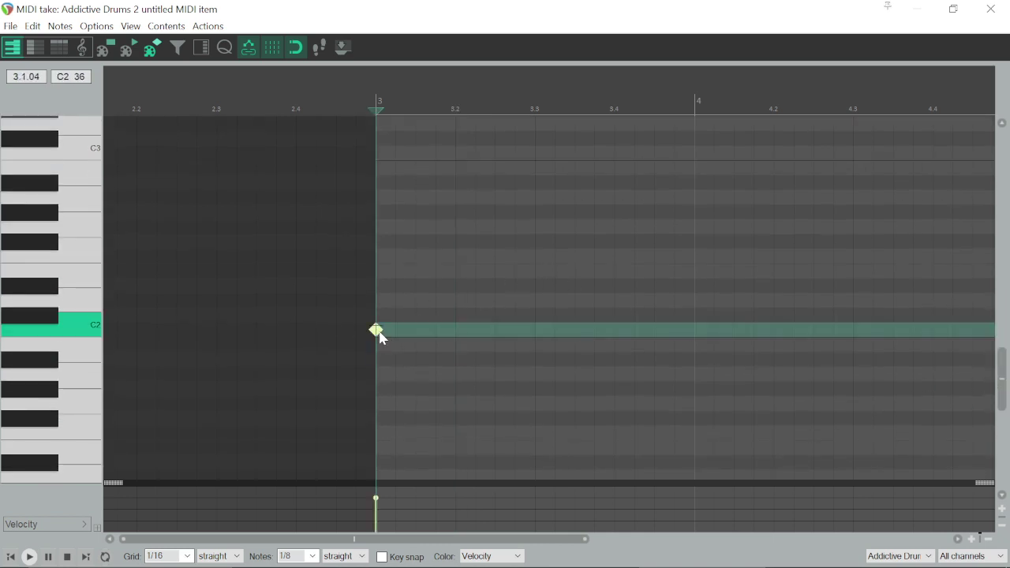
pyautogui.press('space')
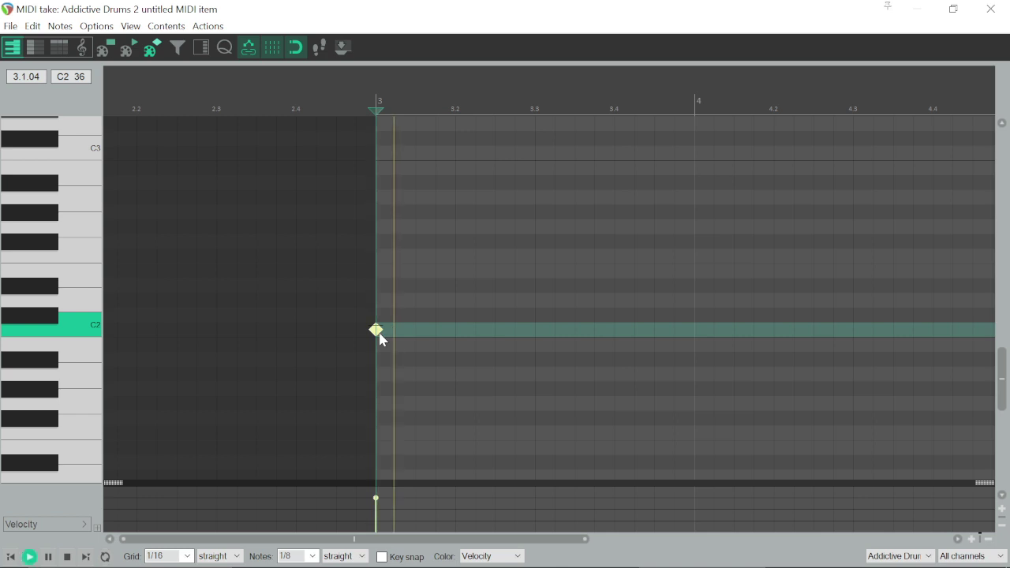
pyautogui.press('space')
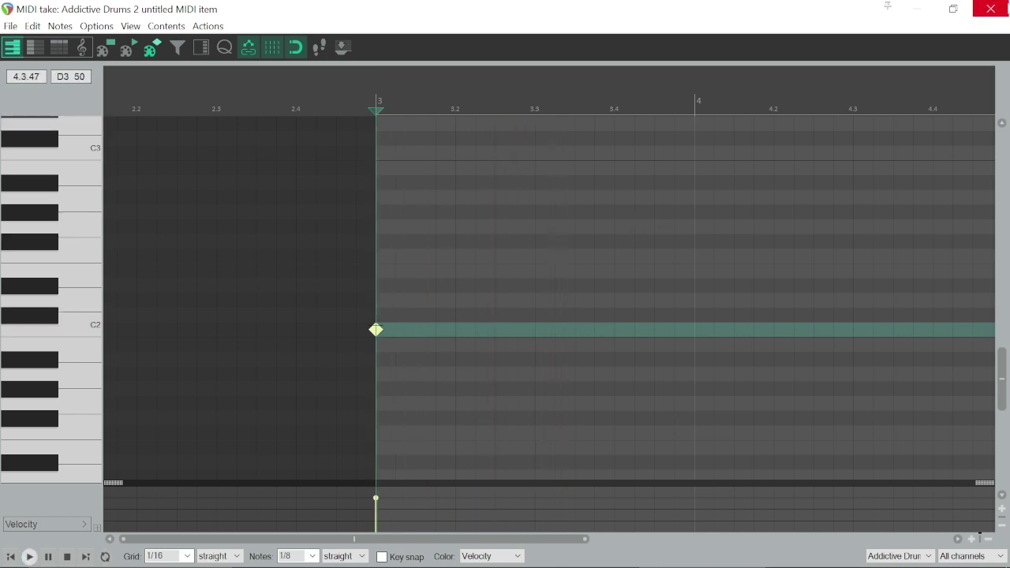
# - Enable the metronome in the arrangement, then reopen the four-measure item and play it from the start of measure 3
pyautogui.click(991, 9)
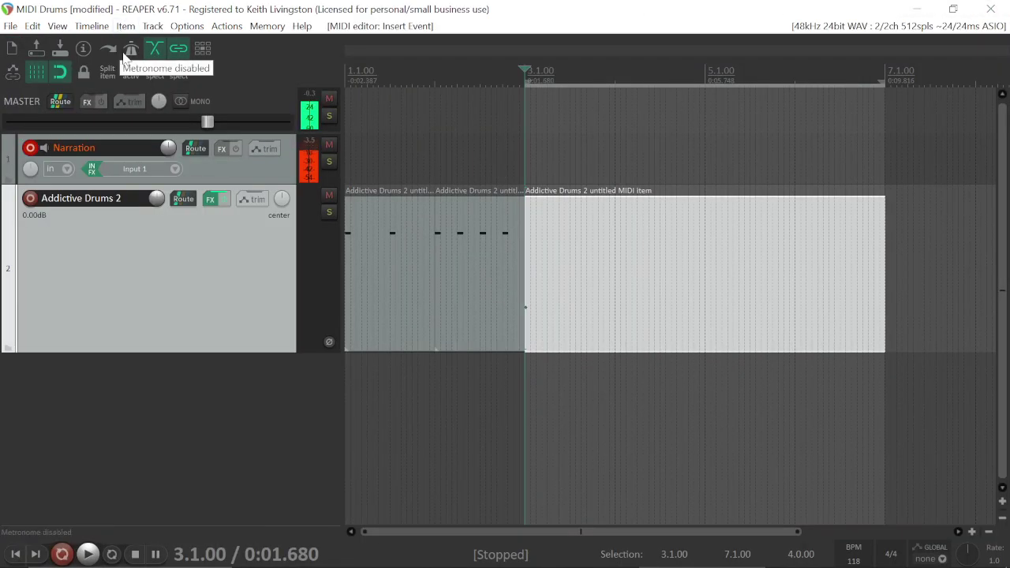
pyautogui.click(131, 48)
pyautogui.doubleClick(553, 243)
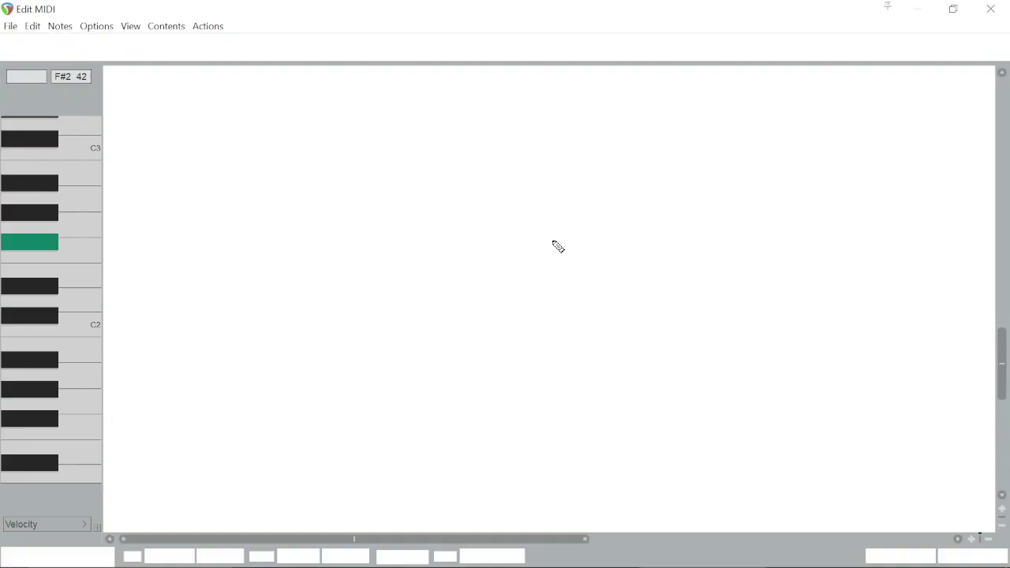
pyautogui.press('Home')
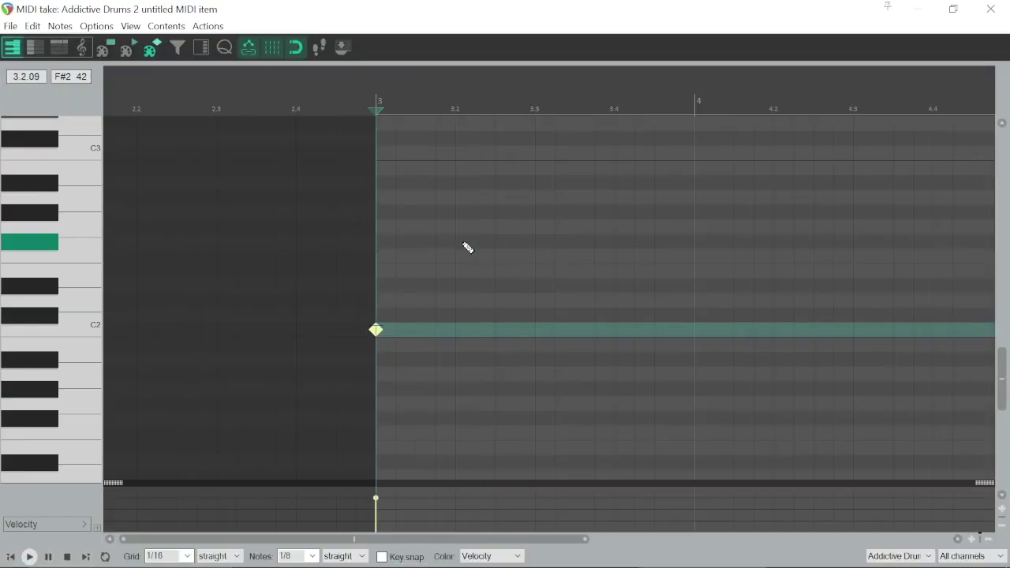
pyautogui.press('space')
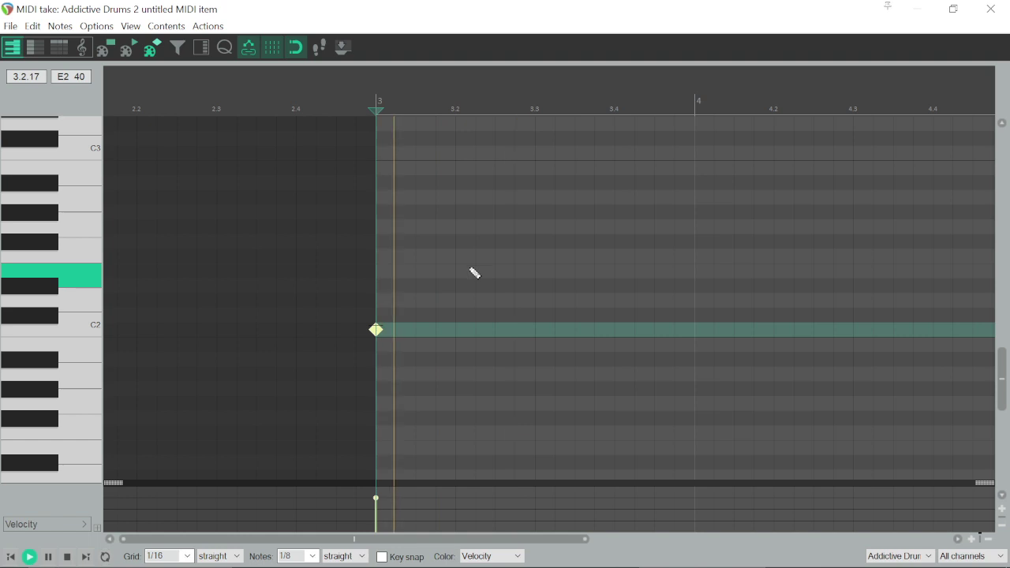
pyautogui.press('space')
# - Add a second C2 note at 3.2.50 and play the pattern from the start of measure 3
pyautogui.click(495, 330)
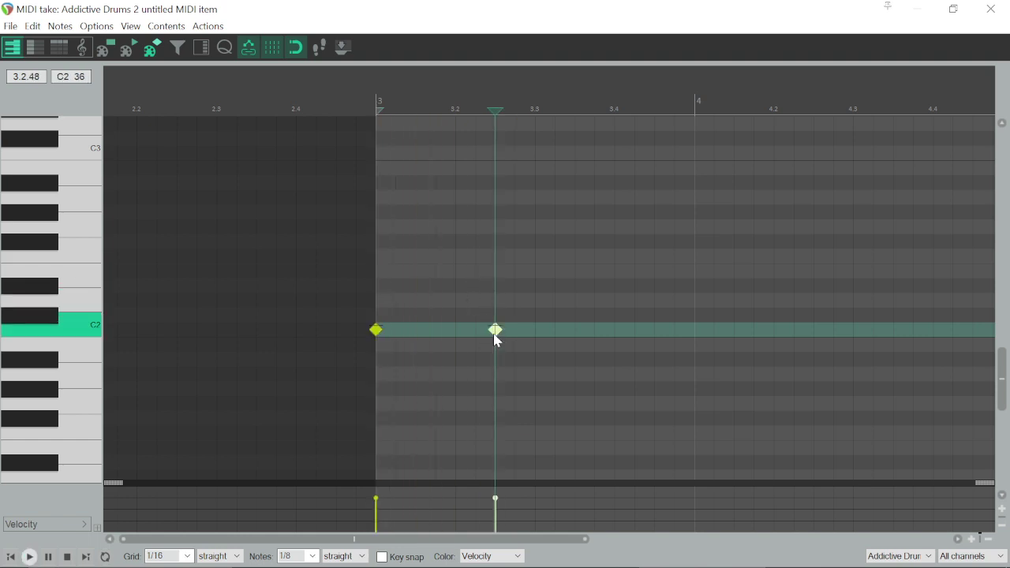
pyautogui.press('space')
pyautogui.press('space')
pyautogui.press('Home')
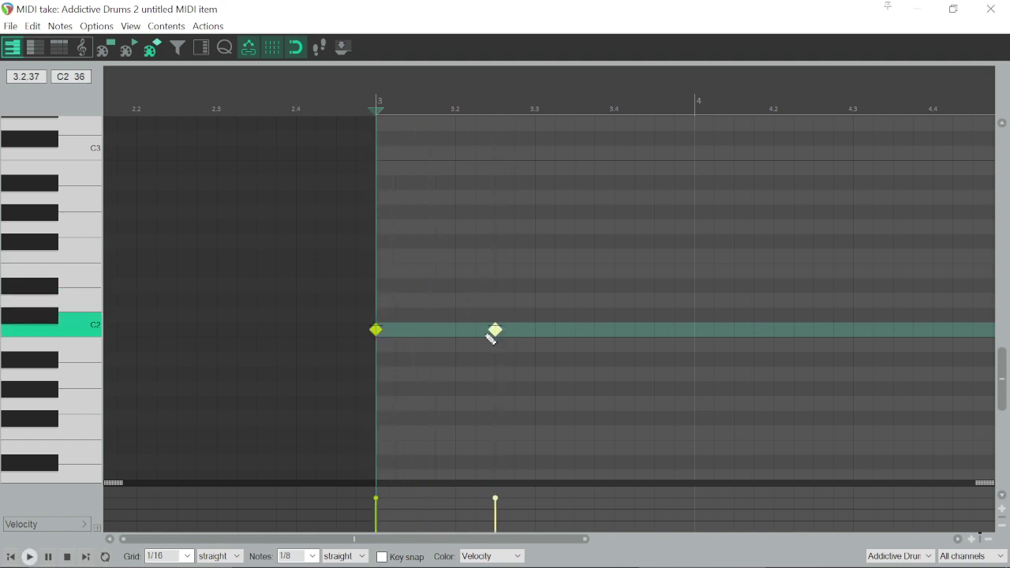
pyautogui.press('space')
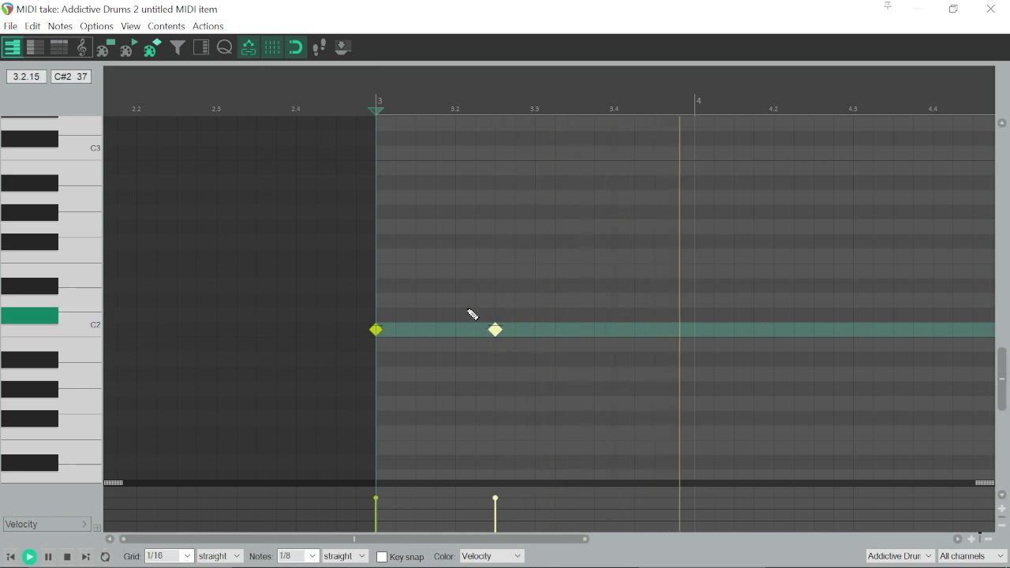
pyautogui.press('space')
# - Select both C2 notes and copy them along the same row so the copies start on beat 3.4
pyautogui.scroll(-3, 811, 342)
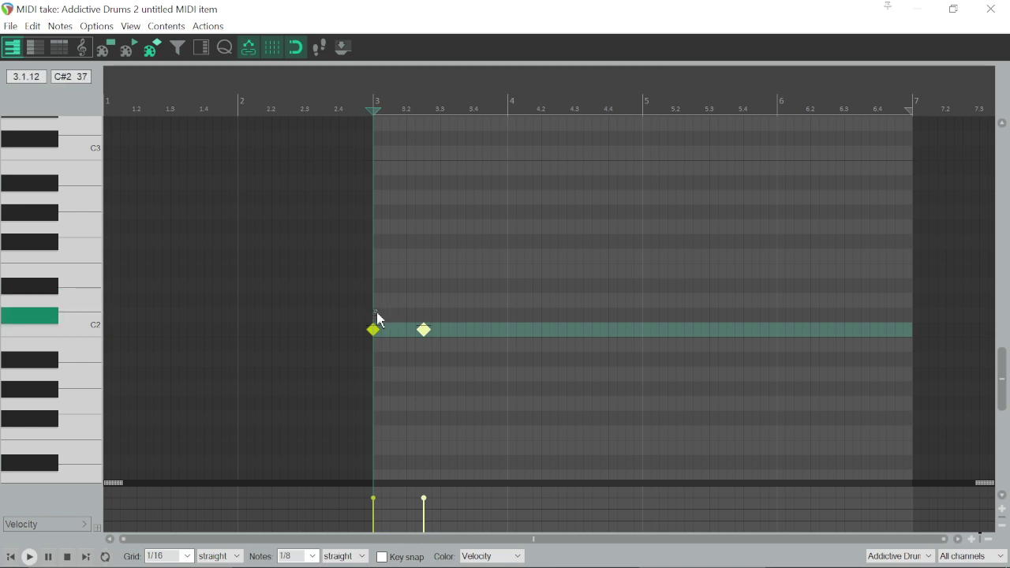
pyautogui.moveTo(376, 312); pyautogui.dragTo(459, 350)
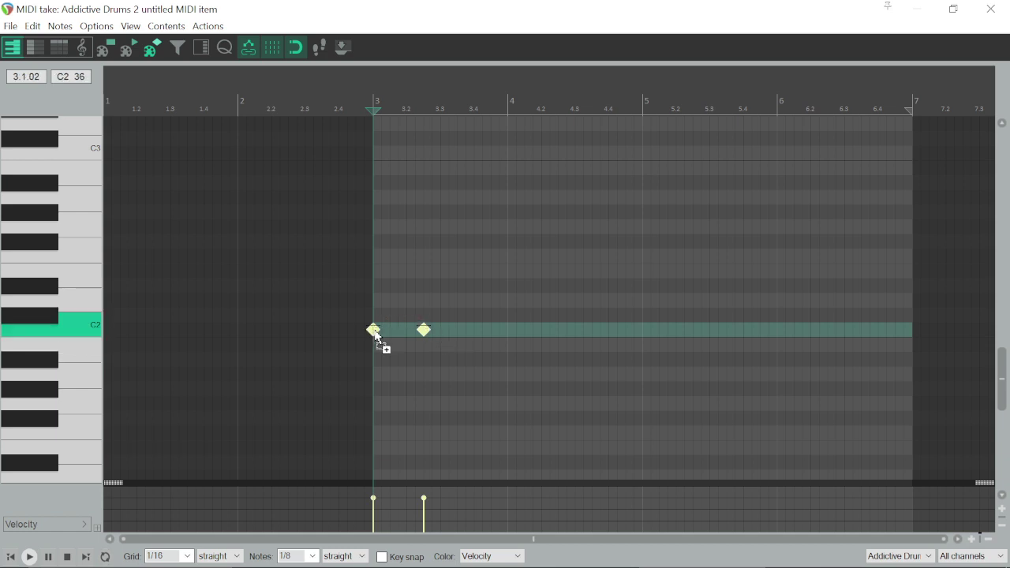
pyautogui.moveTo(377, 336); pyautogui.dragTo(481, 341)
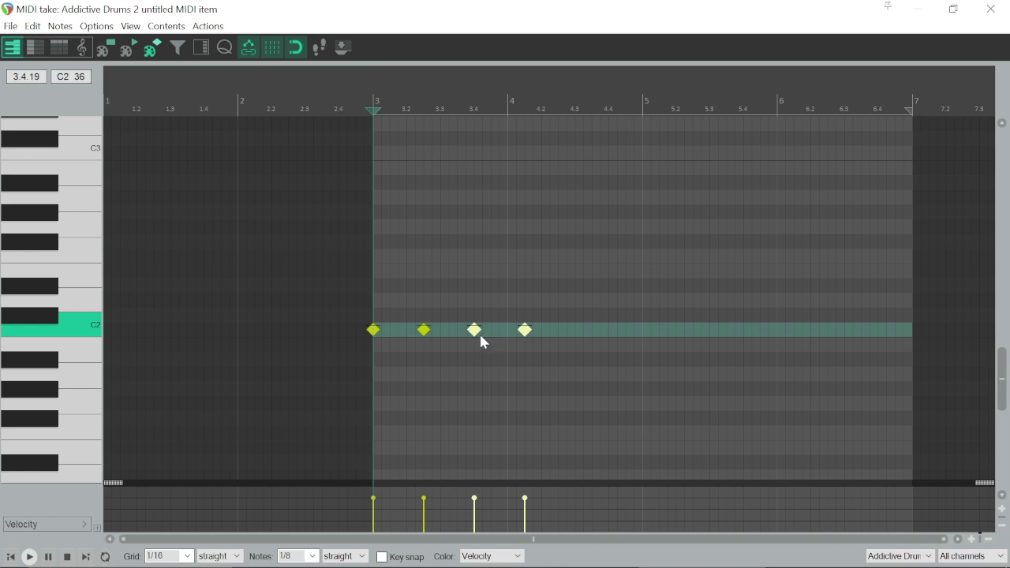
# - Move the two copied C2 notes so they begin at the start of measure 4, and play the pattern from measure 3
pyautogui.press('space')
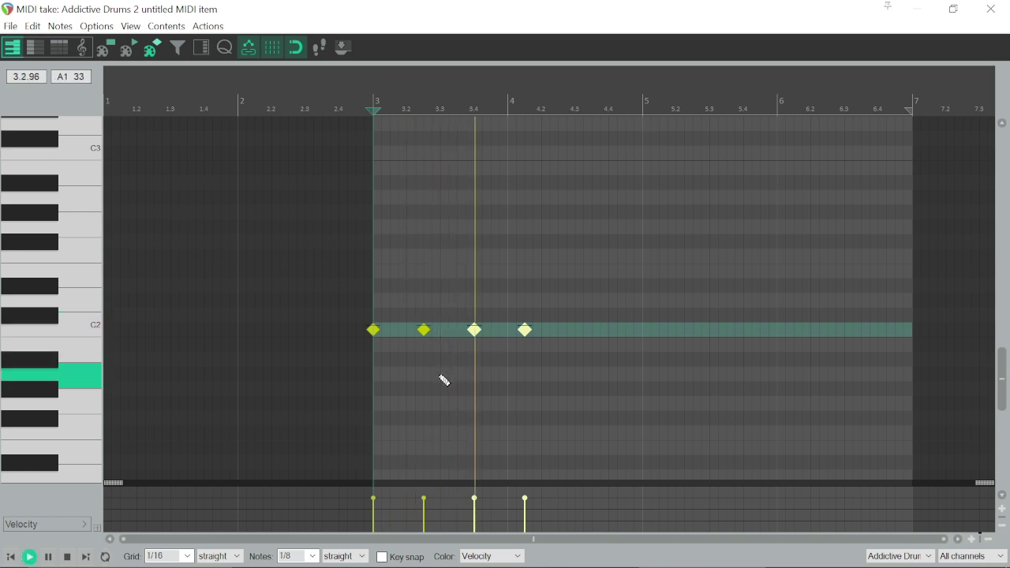
pyautogui.press('space')
pyautogui.moveTo(477, 338); pyautogui.dragTo(516, 340)
pyautogui.press('space')
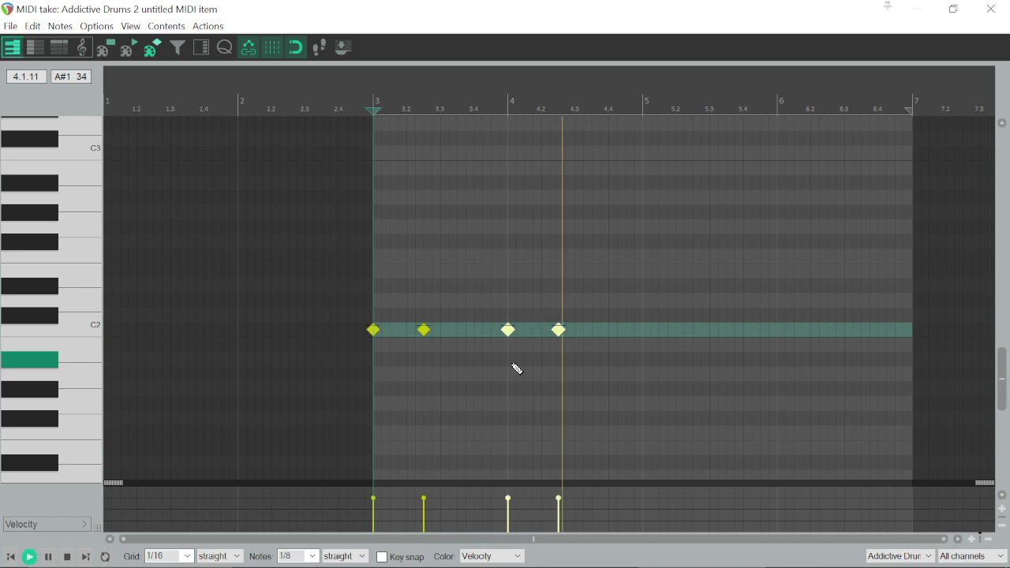
pyautogui.press('space')
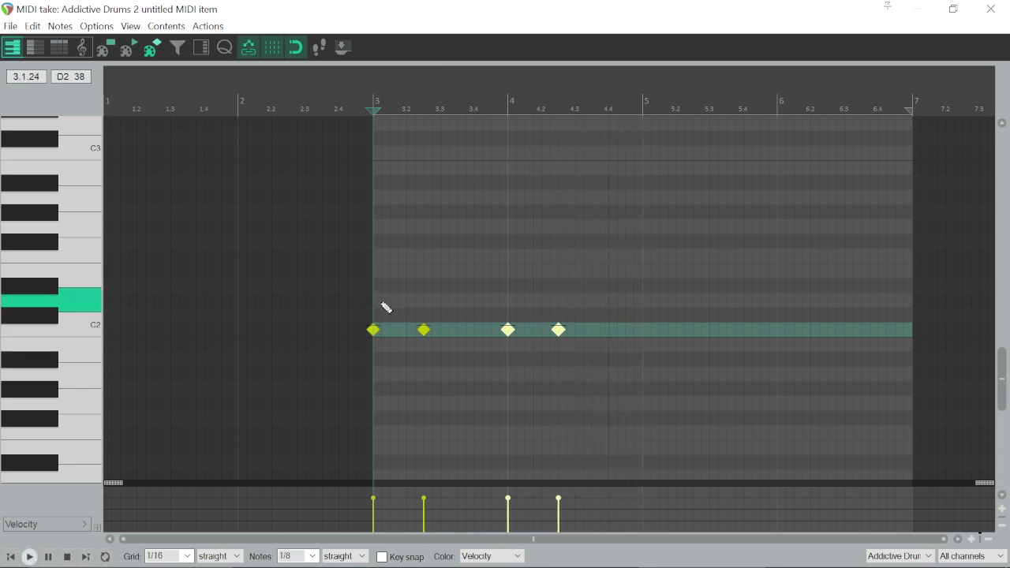
# - Select all four C2 notes in measures 3 and 4, copy them to start at measure 5, and play the pattern
pyautogui.click(511, 283)
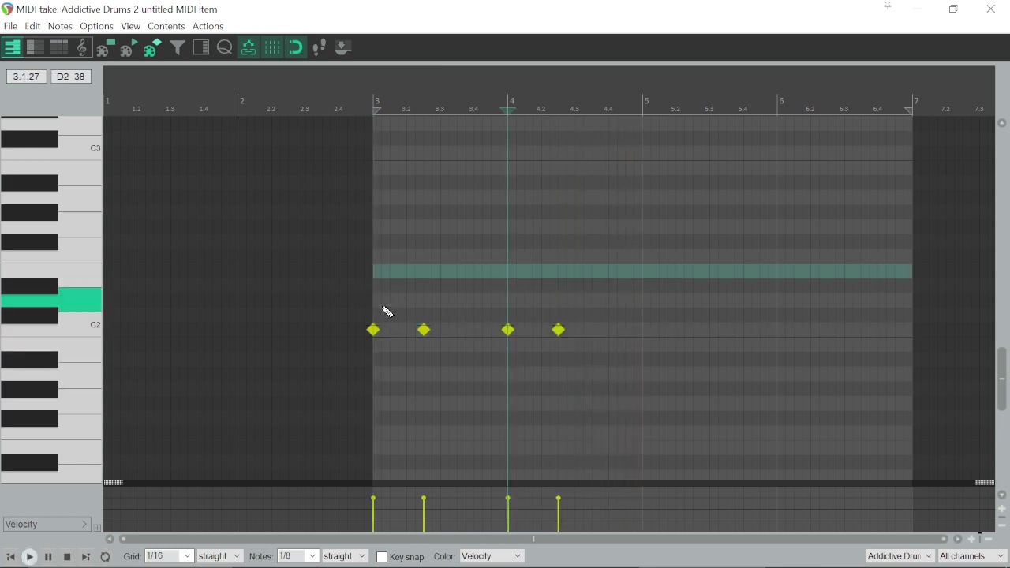
pyautogui.moveTo(376, 303); pyautogui.dragTo(574, 358)
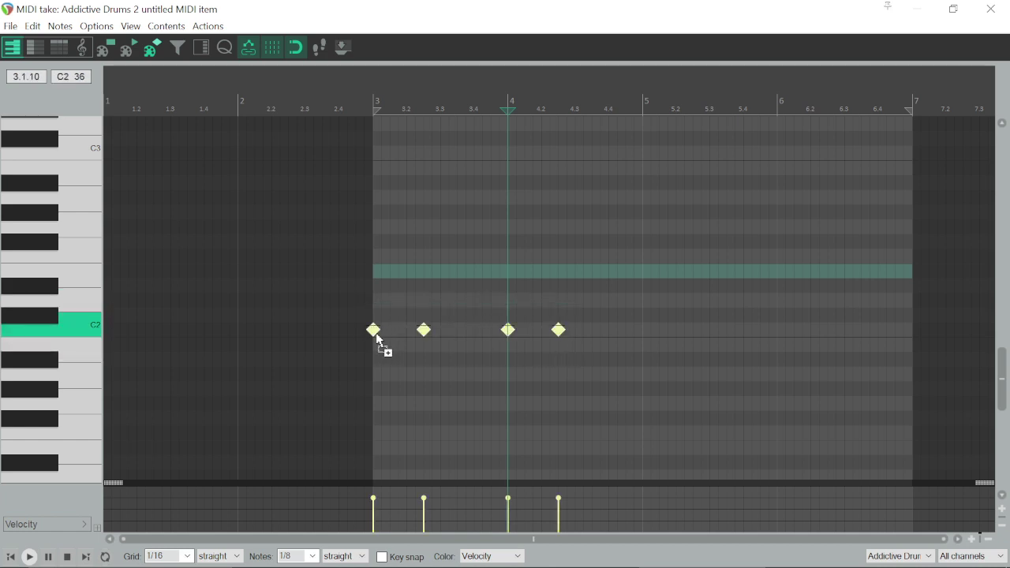
pyautogui.moveTo(377, 338); pyautogui.dragTo(645, 337)
pyautogui.press('space')
pyautogui.press('space')
pyautogui.press('space')
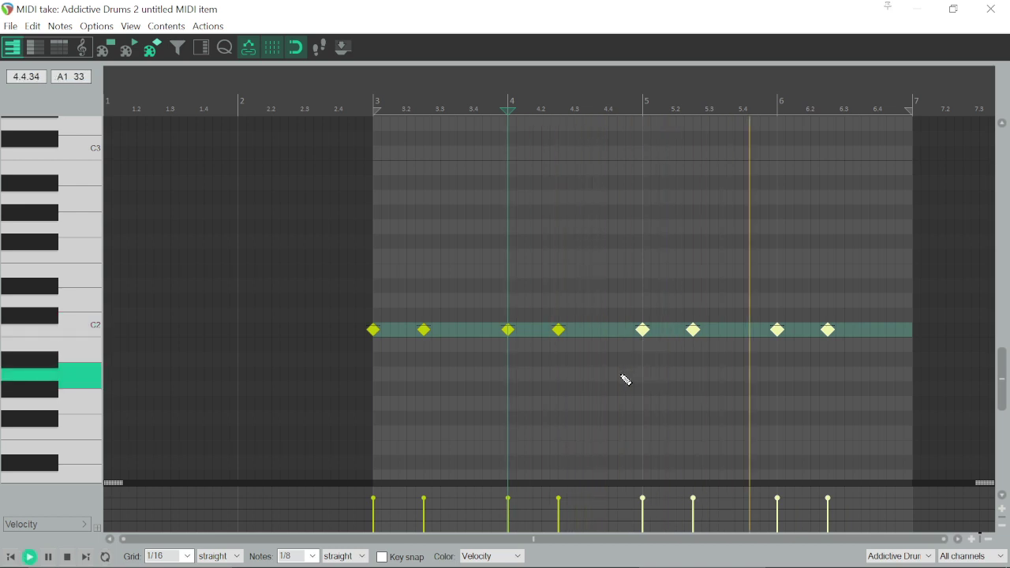
pyautogui.press('space')
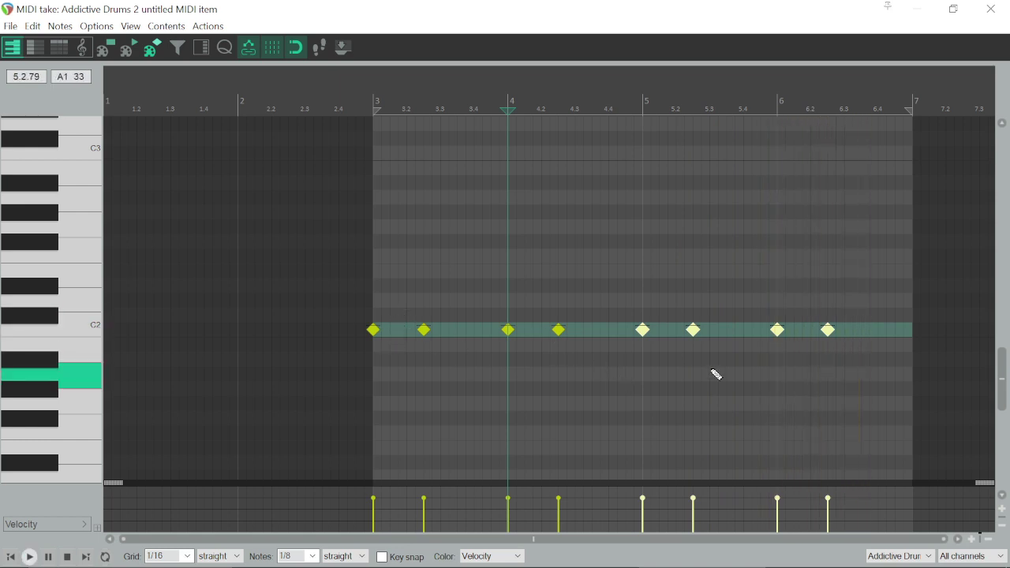
# - Enlarge the note rows vertically and play the C2 pattern from the start of measure 3
pyautogui.click(1001, 510)
pyautogui.click(1001, 511)
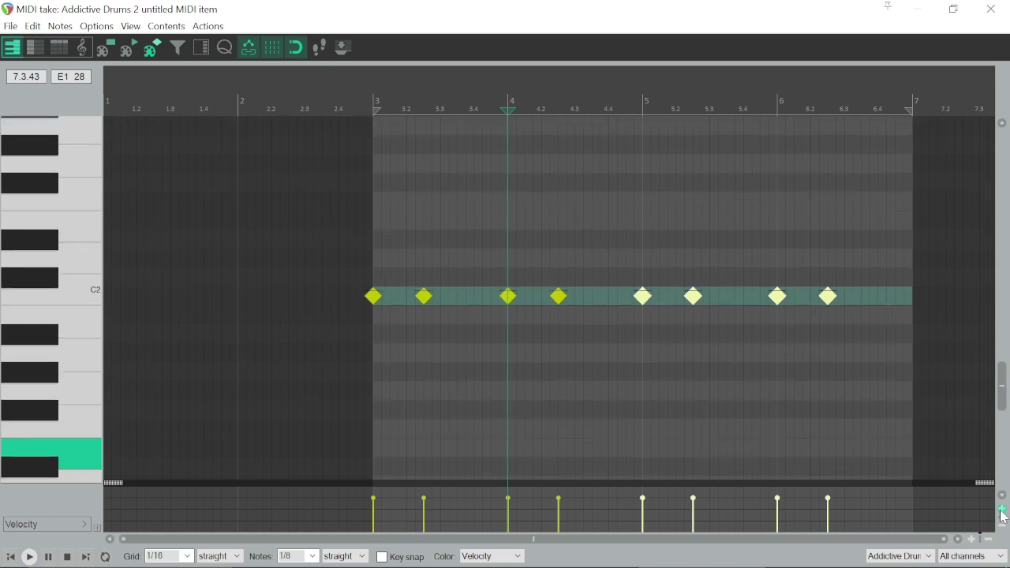
pyautogui.click(1001, 511)
pyautogui.click(1001, 511)
pyautogui.click(1001, 510)
pyautogui.click(1001, 511)
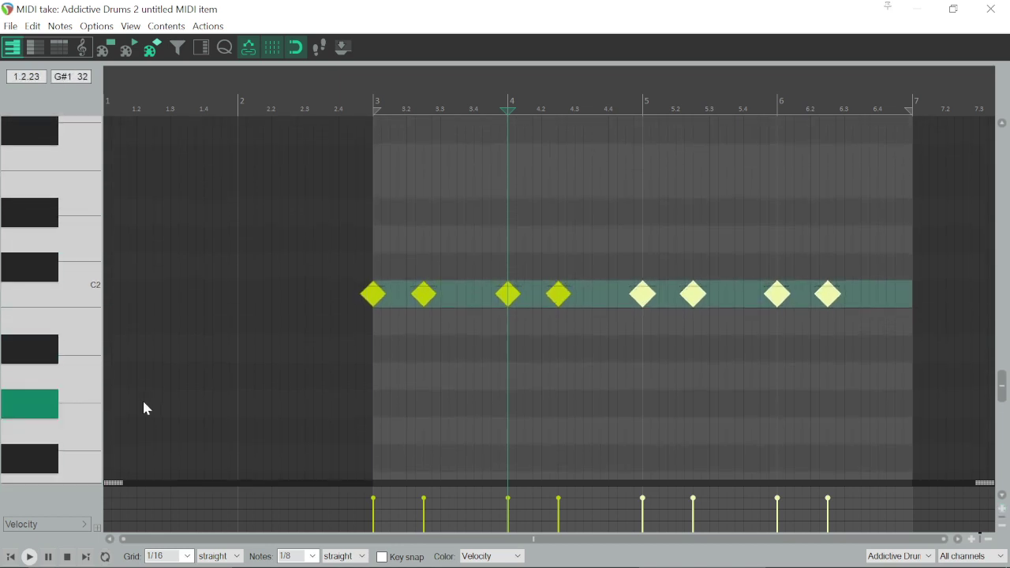
pyautogui.click(15, 559)
pyautogui.press('space')
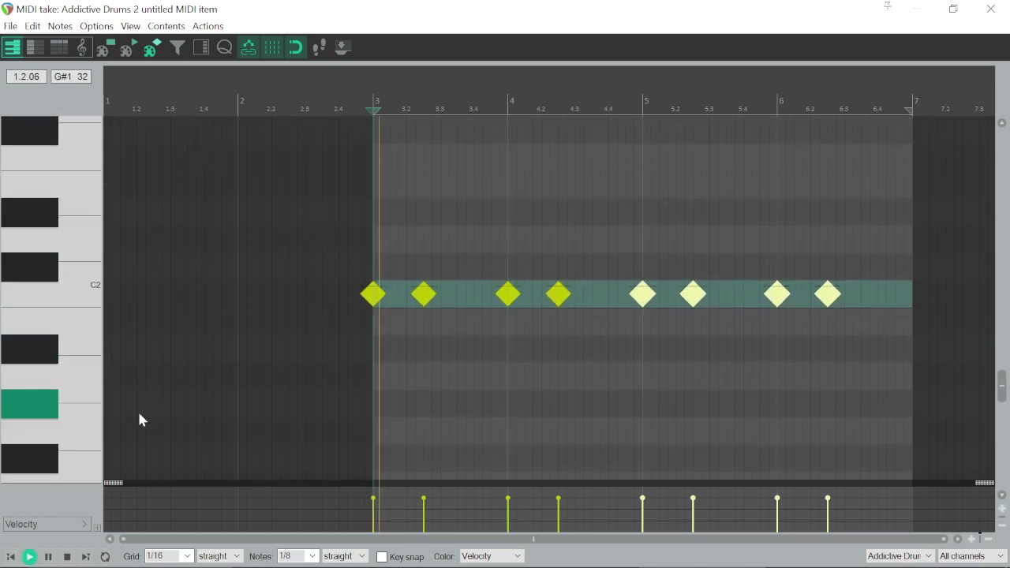
pyautogui.press('space')
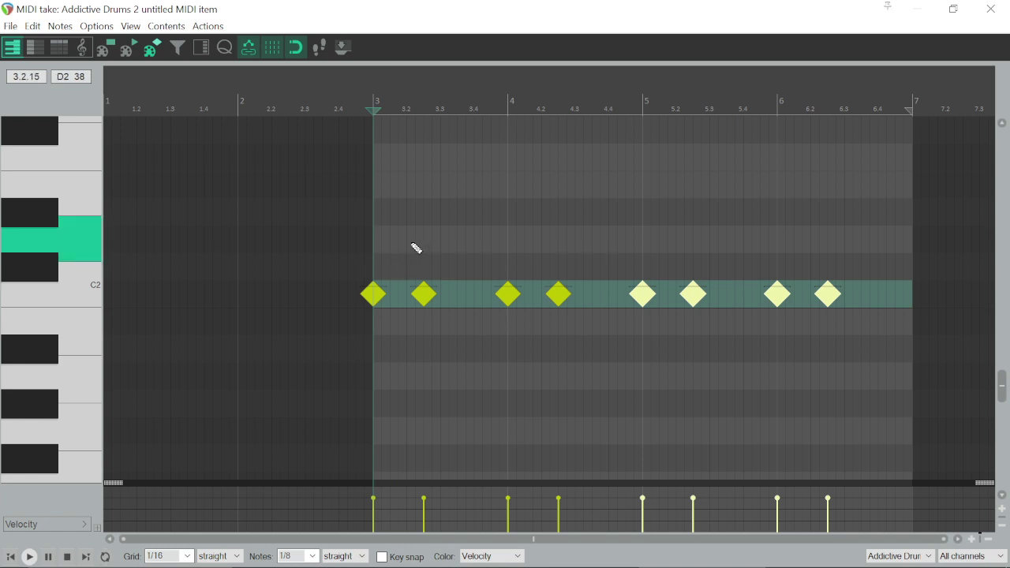
# - Add D2 notes on beats 3.2 and 3.4, playing the pattern from measure 3 to check each one
pyautogui.moveTo(411, 244); pyautogui.dragTo(416, 247)
pyautogui.press('space')
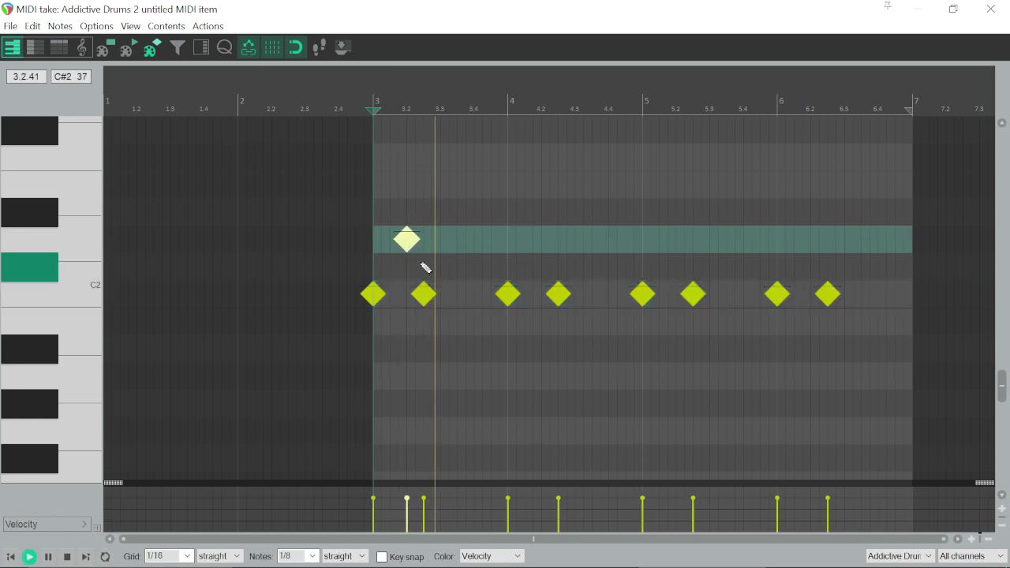
pyautogui.press('space')
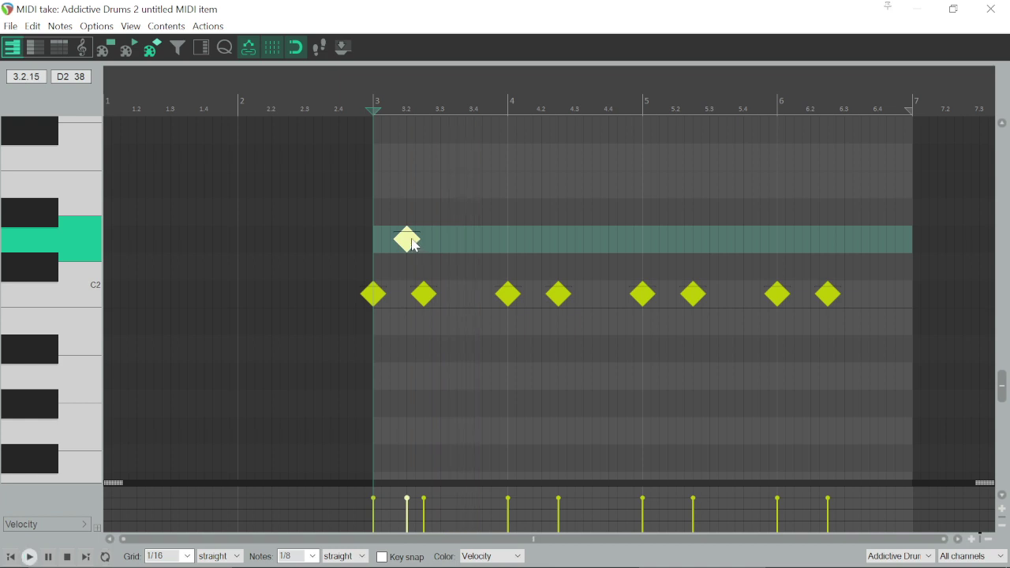
pyautogui.moveTo(450, 245); pyautogui.dragTo(481, 244)
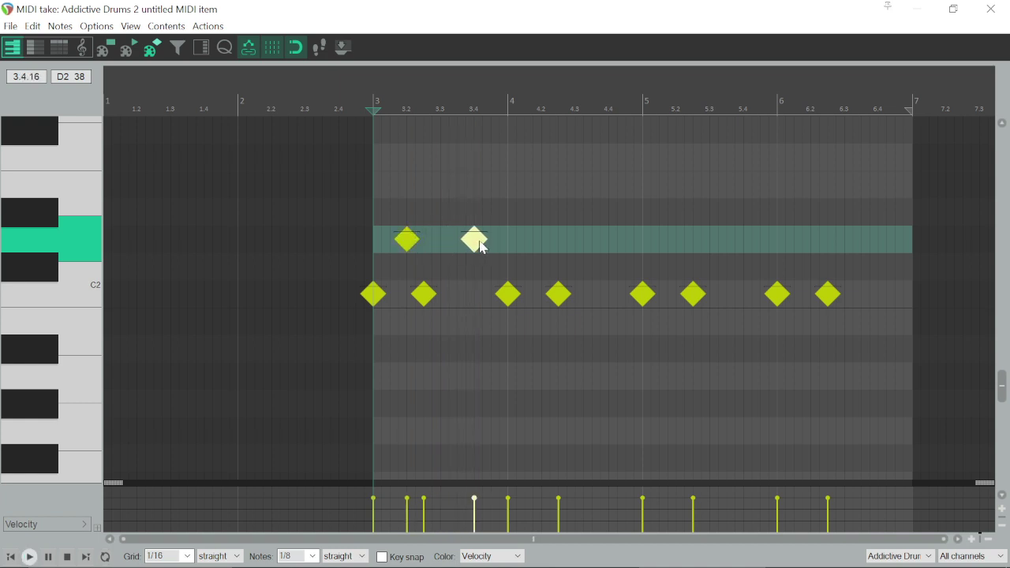
pyautogui.press('space')
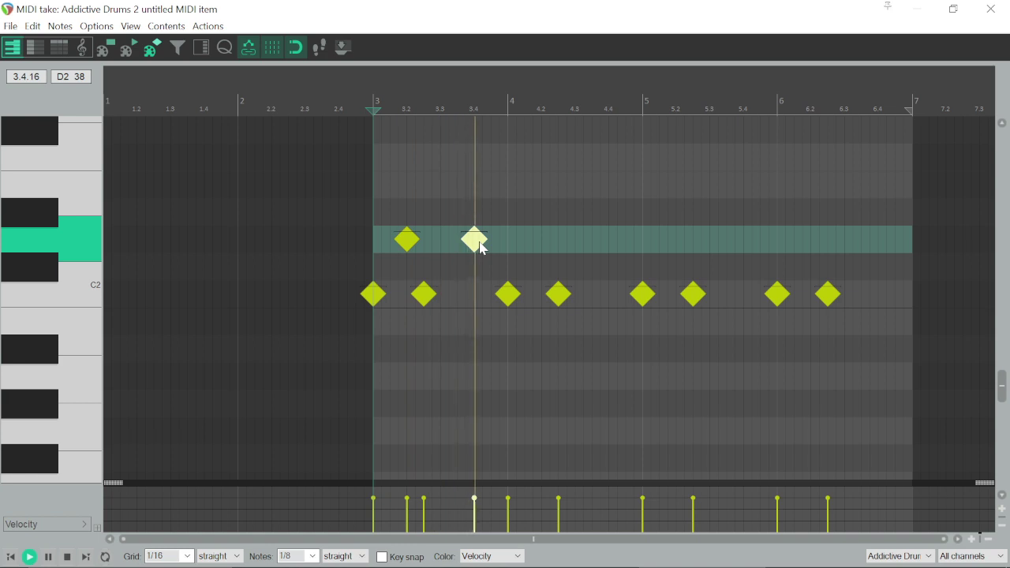
pyautogui.press('space')
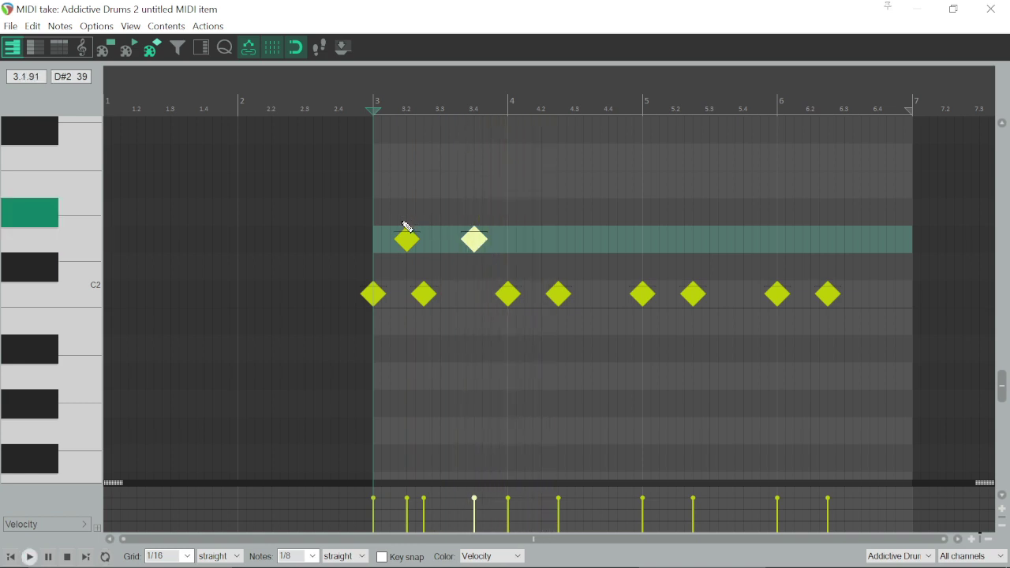
# - Select both D2 notes, copy them onto beats 2 and 4 of measures 4, 5 and 6, and play the whole pattern
pyautogui.keyDown('ctrl'); pyautogui.click(408, 239); pyautogui.keyUp('ctrl')
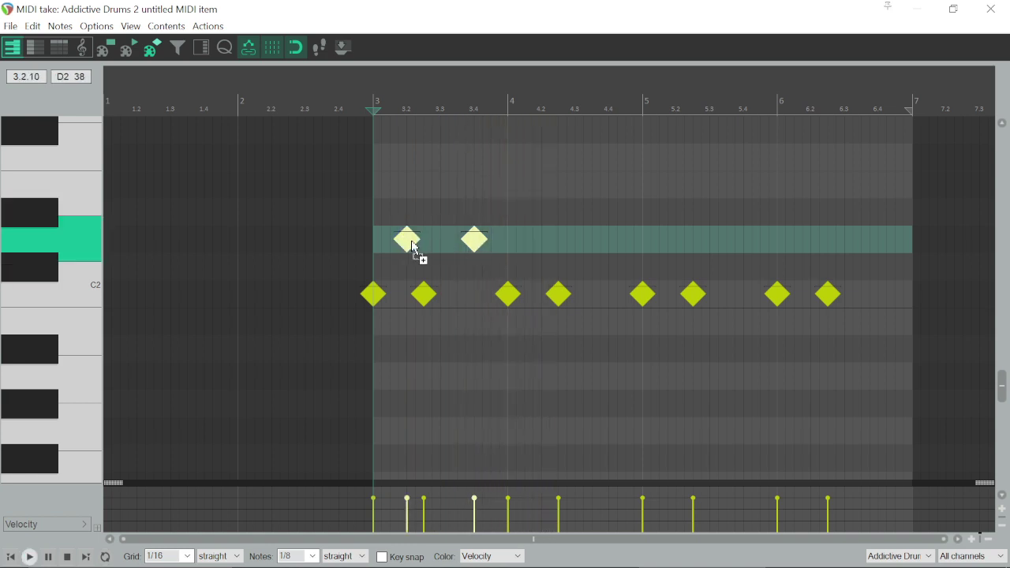
pyautogui.moveTo(413, 247); pyautogui.dragTo(828, 253)
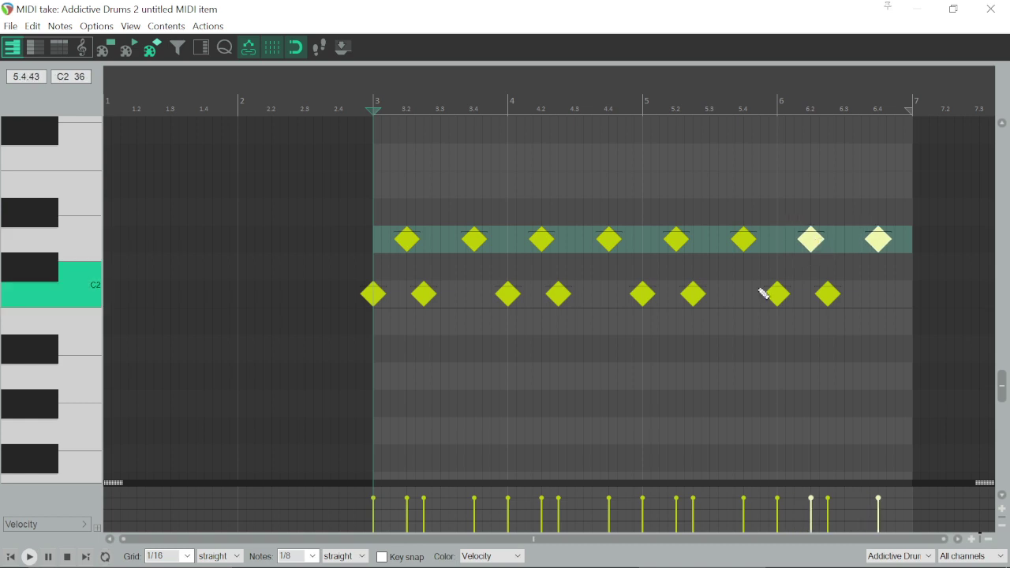
pyautogui.click(31, 559)
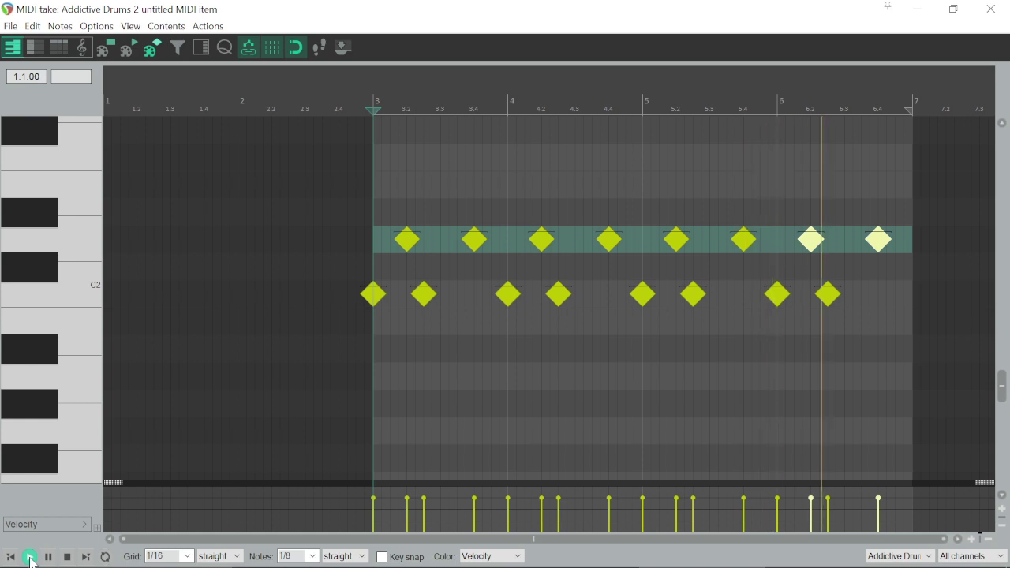
pyautogui.click(30, 558)
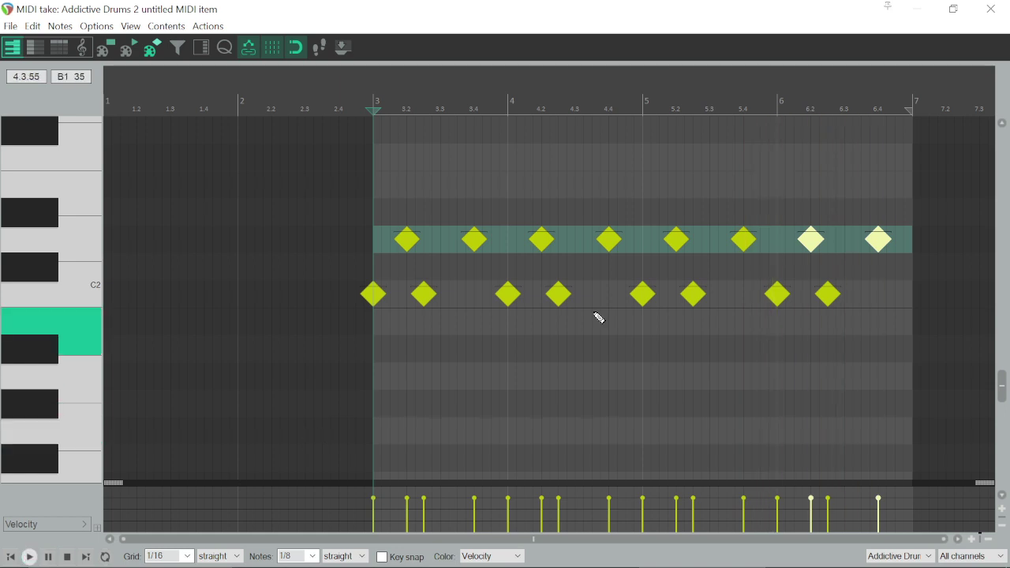
# - Close and reopen the four-measure item from the arrangement, and add a C#3 note at the start of measure 3
pyautogui.click(991, 8)
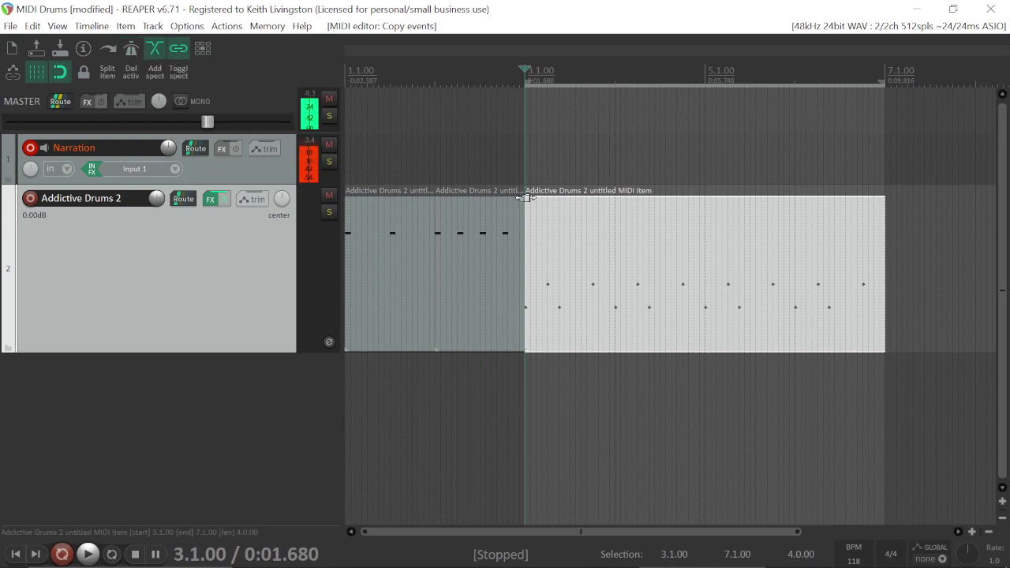
pyautogui.doubleClick(584, 240)
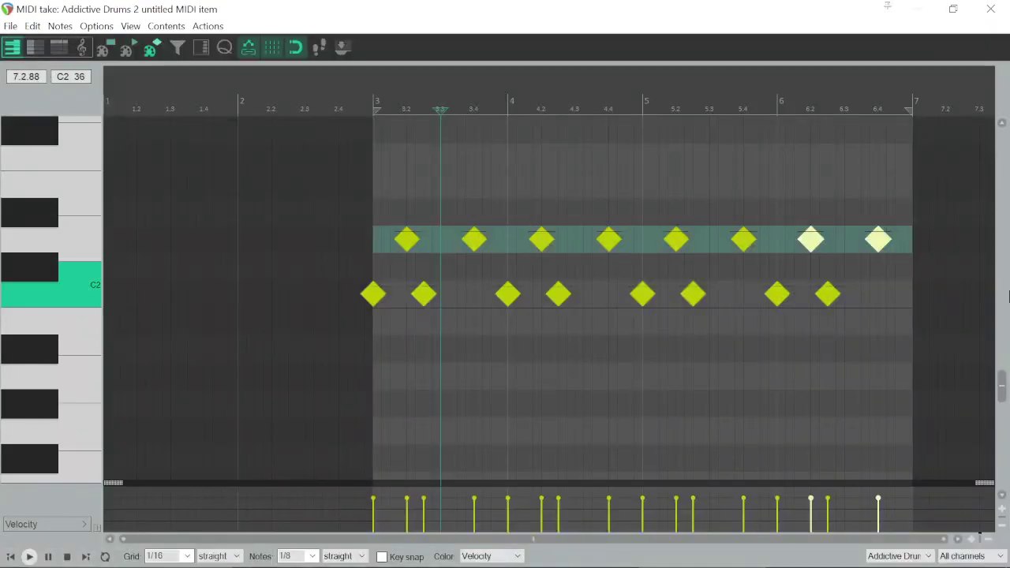
pyautogui.moveTo(1004, 387); pyautogui.dragTo(1002, 359)
pyautogui.click(377, 217)
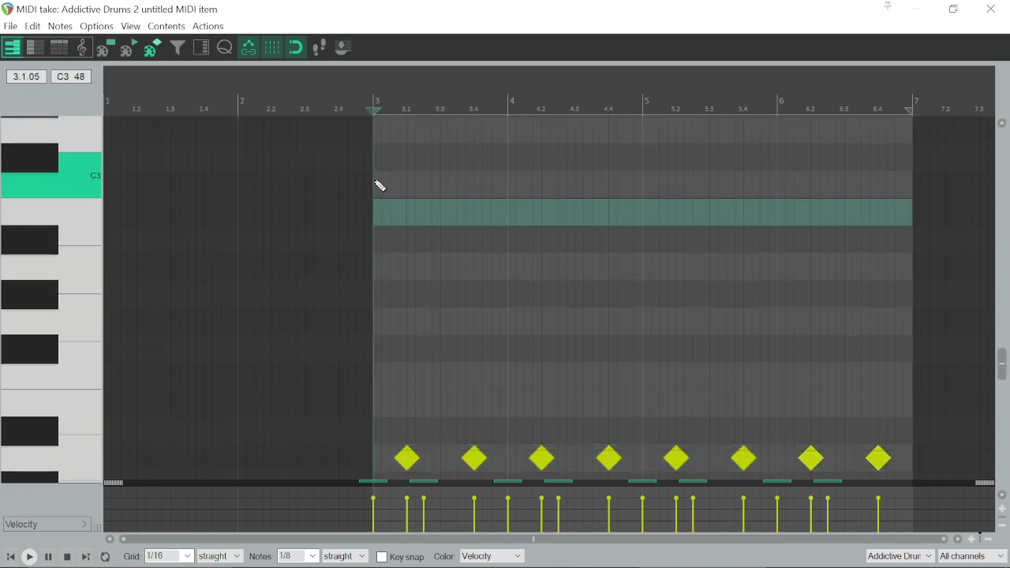
pyautogui.click(377, 184)
pyautogui.click(379, 157)
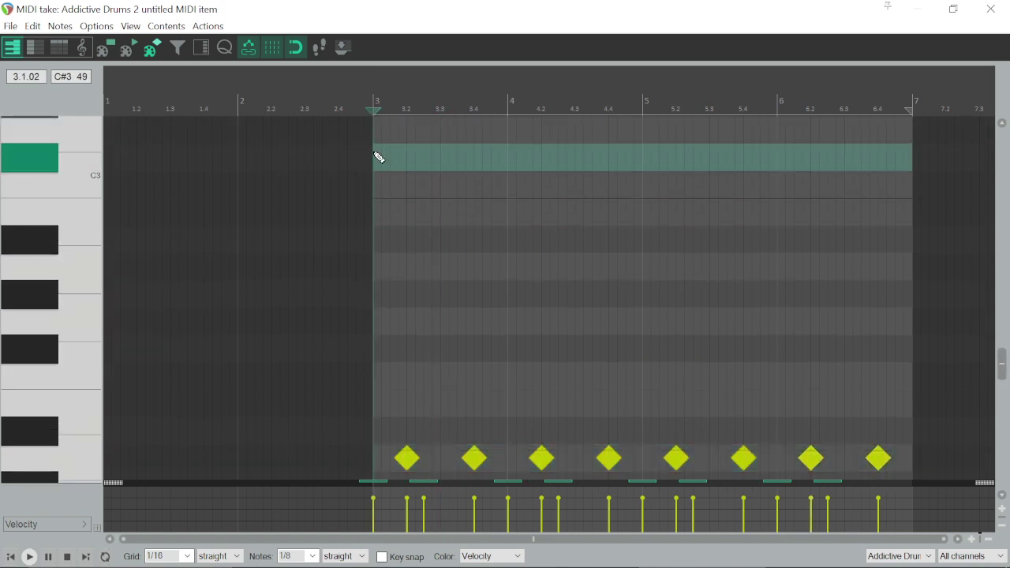
pyautogui.click(382, 157)
pyautogui.moveTo(387, 160); pyautogui.dragTo(377, 158)
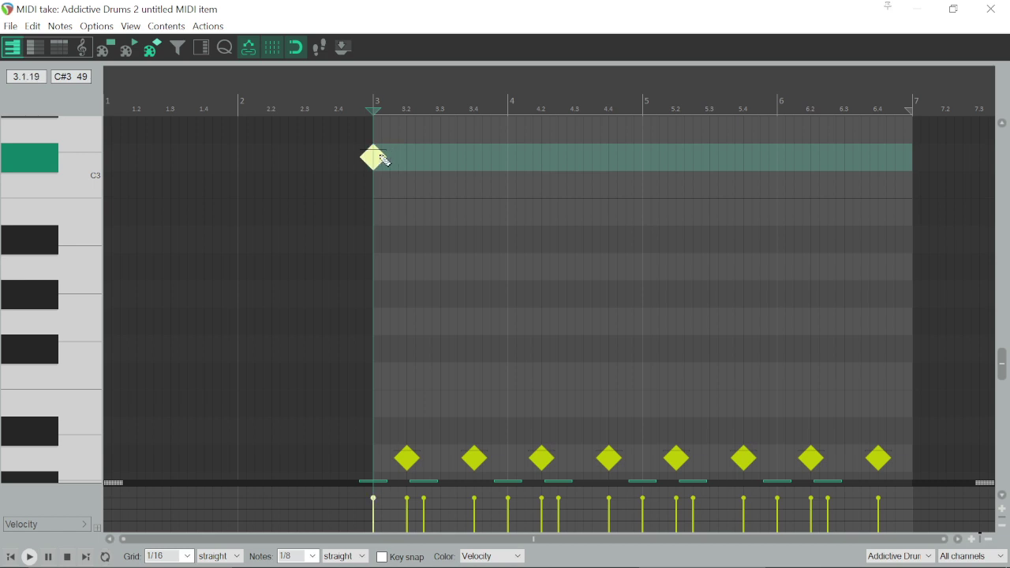
# - Copy the C#3 note along its row to 3.1.50, 3.2 and 3.2.50, and return to the start of measure 3 for playback
pyautogui.scroll(3, 377, 158)
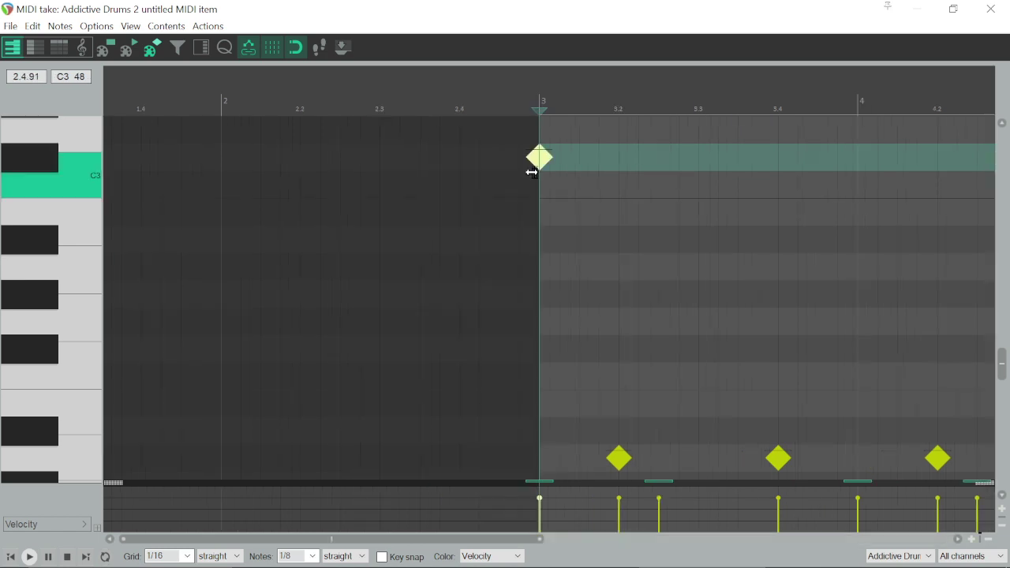
pyautogui.click(582, 164)
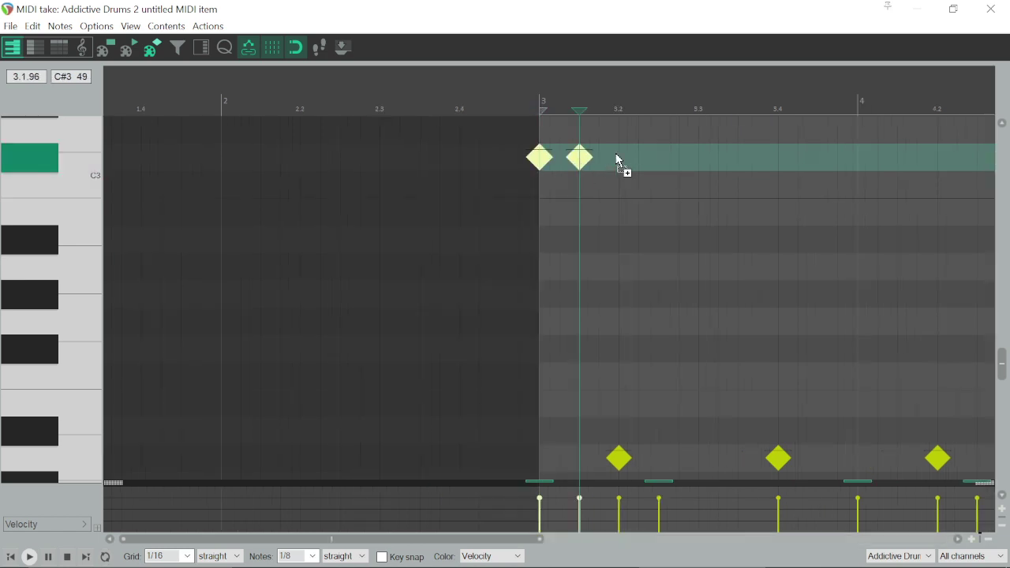
pyautogui.click(616, 160)
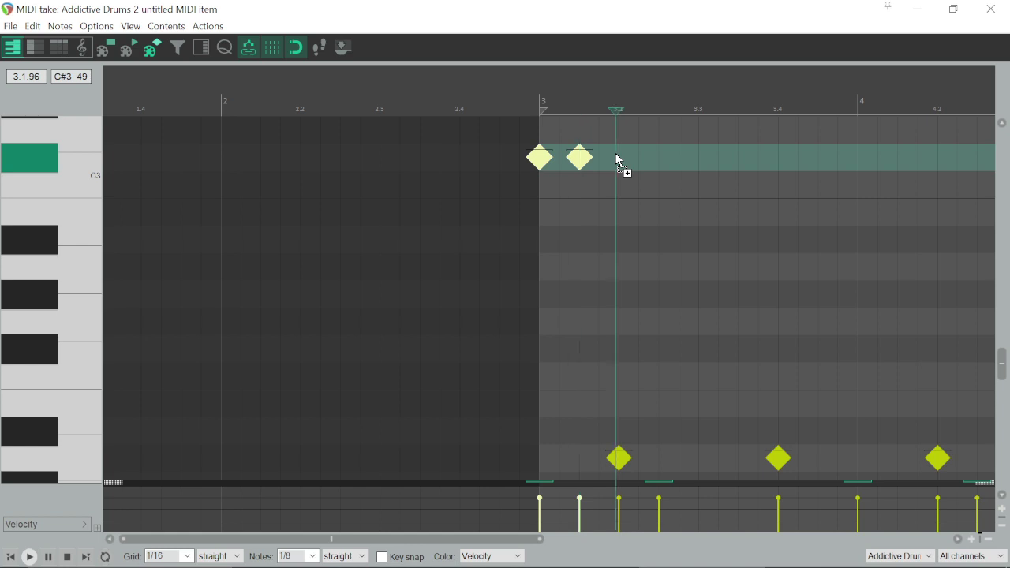
pyautogui.click(659, 159)
pyautogui.press('Home')
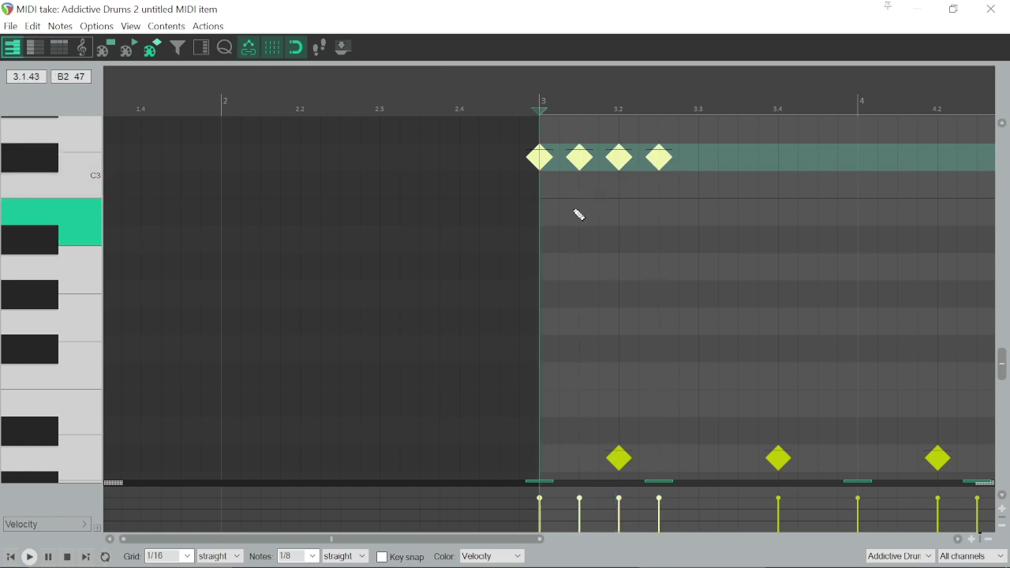
pyautogui.press('space')
# - Copy the four C#3 notes to beat 3.3, and copy the full measure of eight to the start of measure 4
pyautogui.scroll(-2, 580, 215)
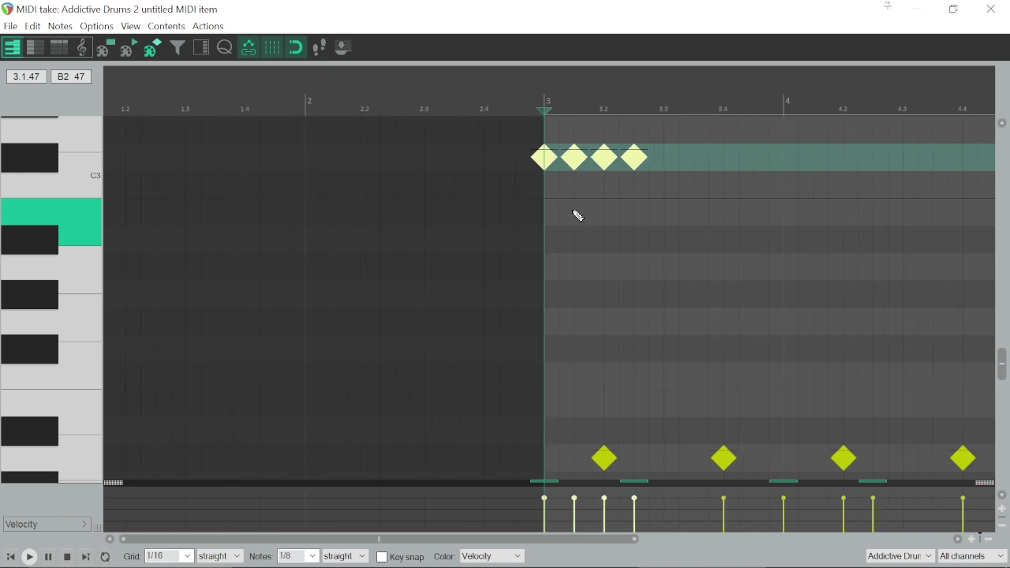
pyautogui.moveTo(545, 134); pyautogui.dragTo(656, 171)
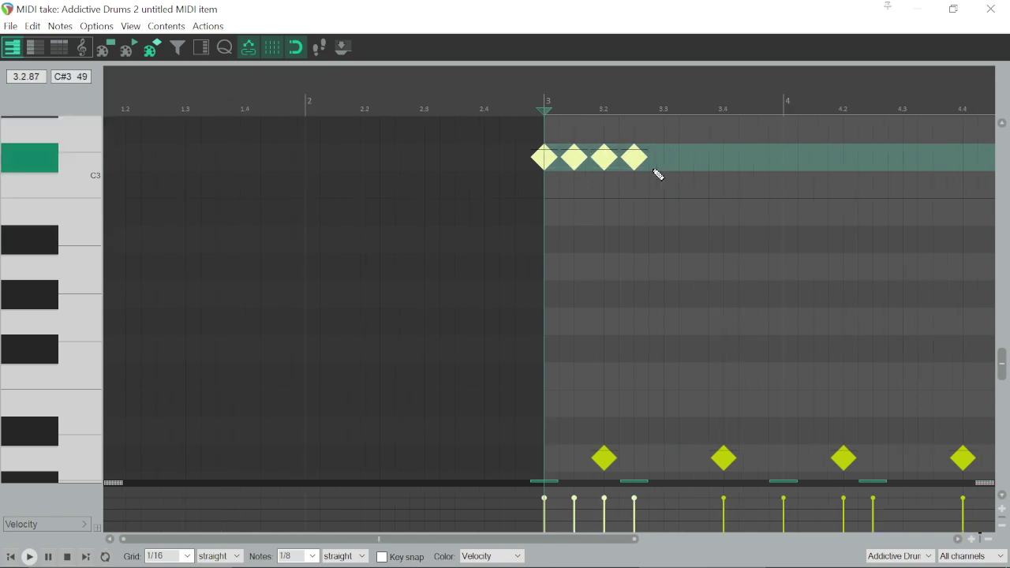
pyautogui.moveTo(554, 166); pyautogui.dragTo(672, 167)
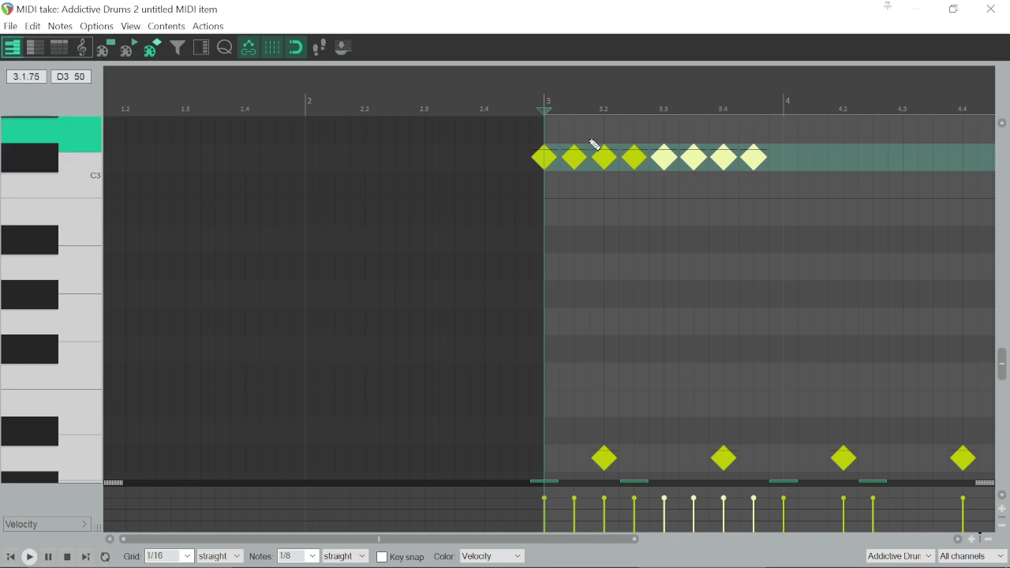
pyautogui.moveTo(548, 141); pyautogui.dragTo(778, 200)
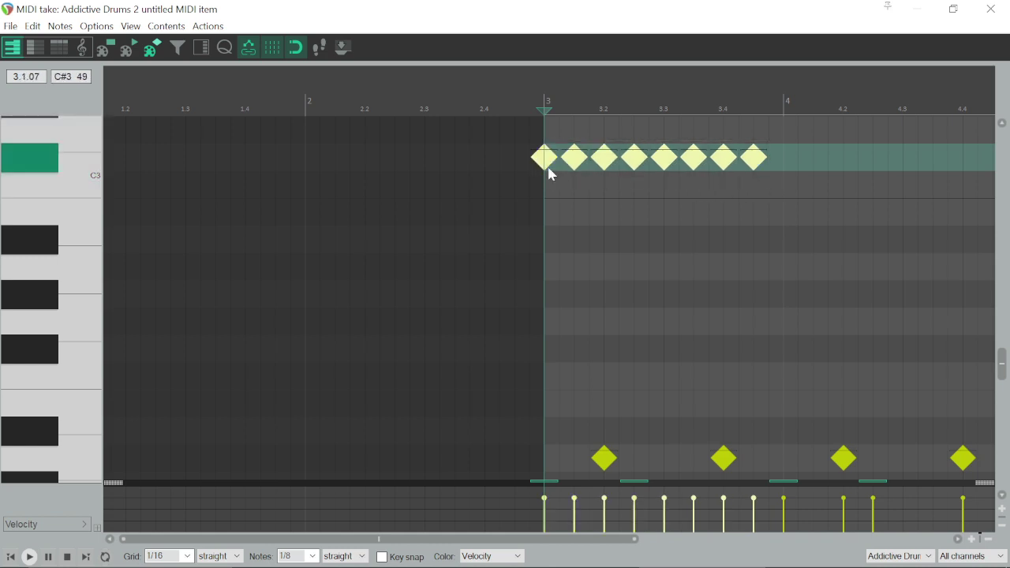
pyautogui.moveTo(550, 170); pyautogui.dragTo(780, 169)
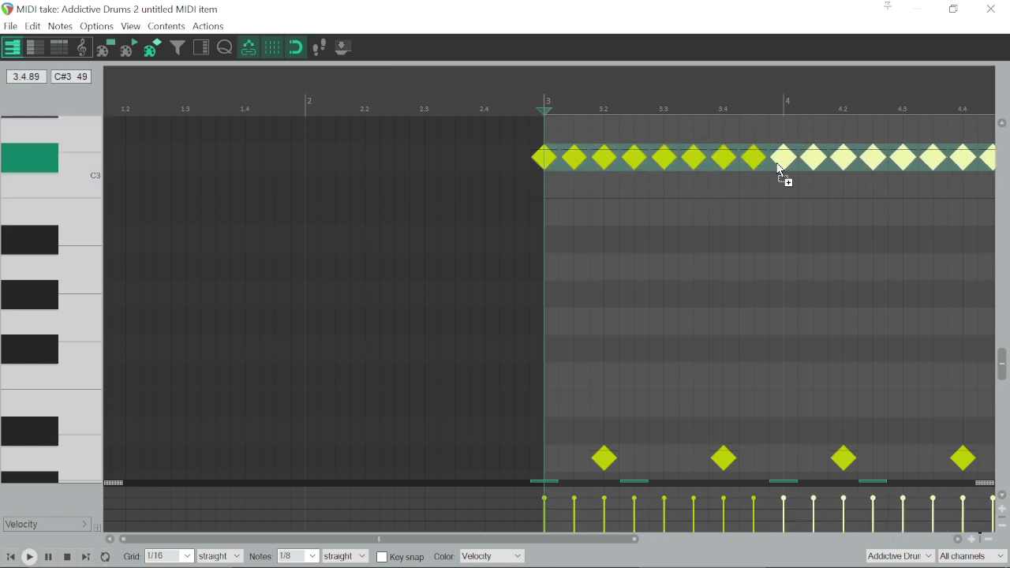
pyautogui.scroll(-3, 767, 223)
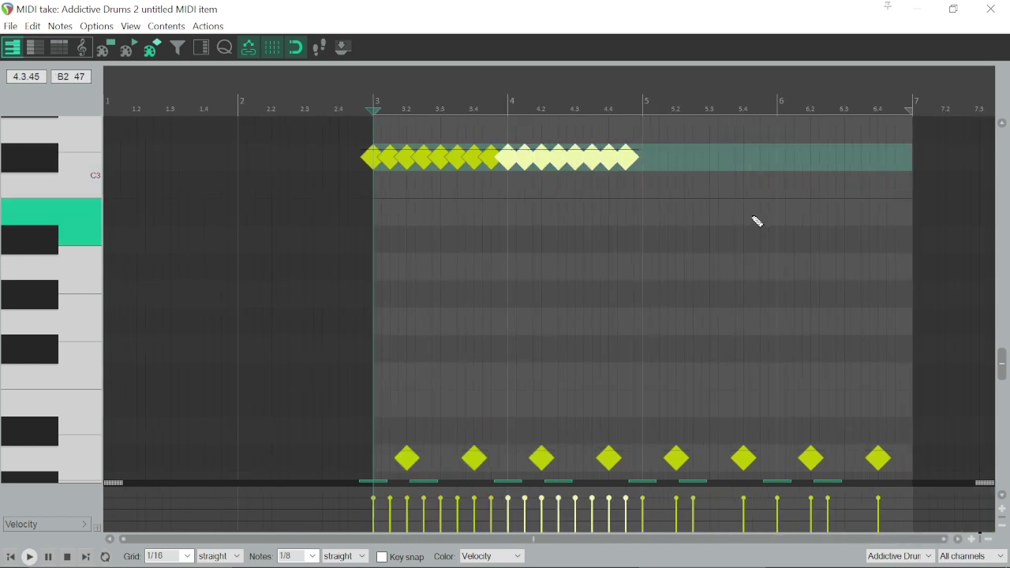
# - Copy the sixteen C#3 notes of measures 3 and 4 to the start of measure 5, and play the pattern
pyautogui.moveTo(375, 138); pyautogui.dragTo(664, 184)
pyautogui.moveTo(377, 167); pyautogui.dragTo(641, 177)
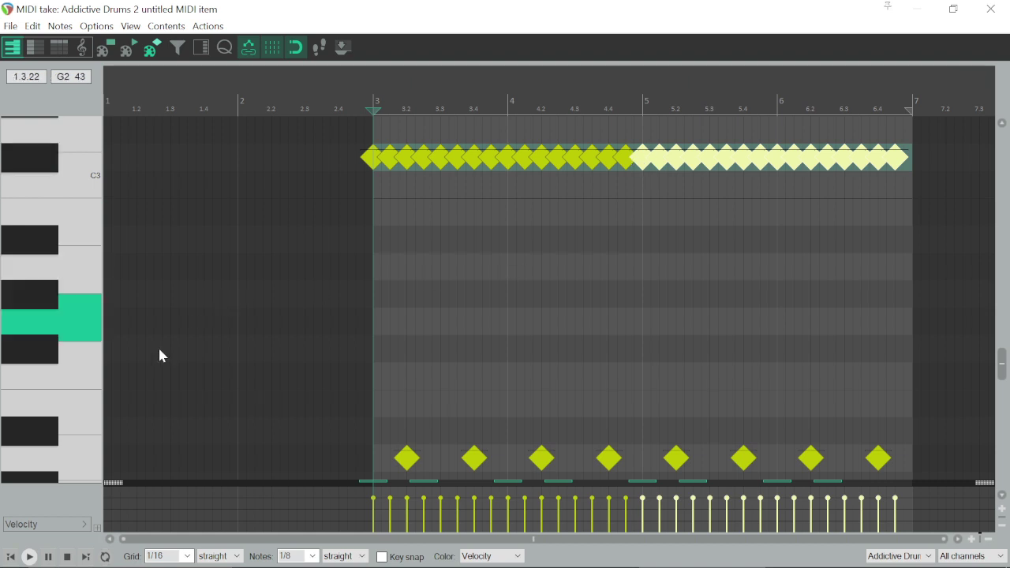
pyautogui.click(30, 557)
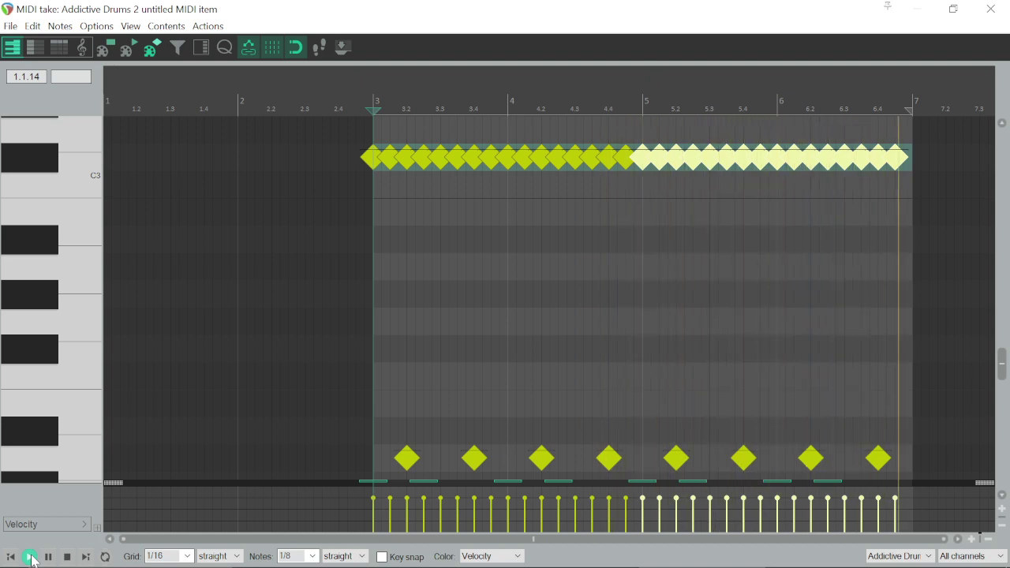
pyautogui.click(31, 559)
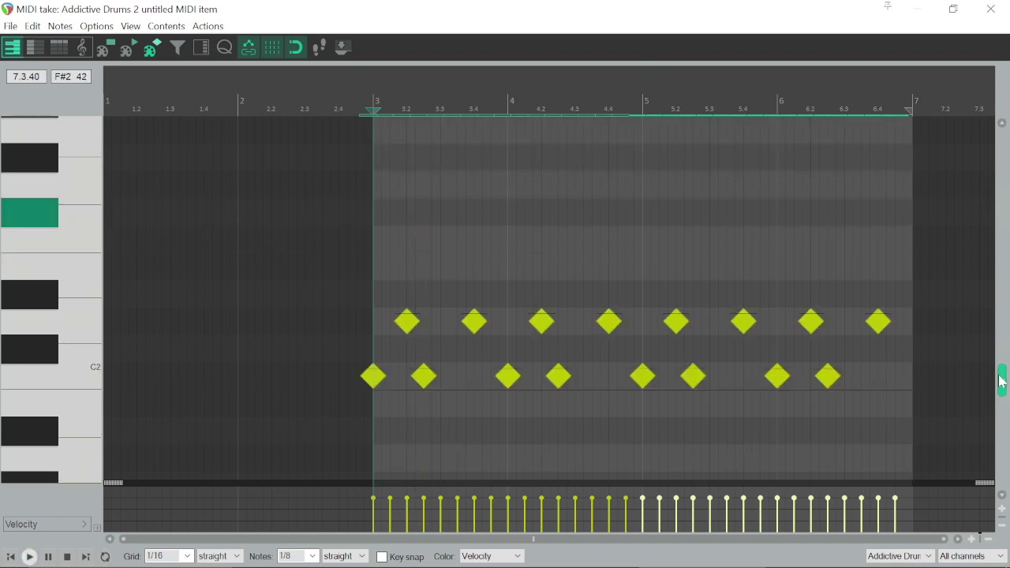
# - Close and reopen the four-measure item from the arrangement, and add a C2 note with reduced velocity at 3.4.50
pyautogui.moveTo(1001, 382)
pyautogui.mouseDown()
pyautogui.moveTo(1003, 357)
pyautogui.moveTo(1002, 374)
pyautogui.mouseUp()
pyautogui.click(1003, 525)
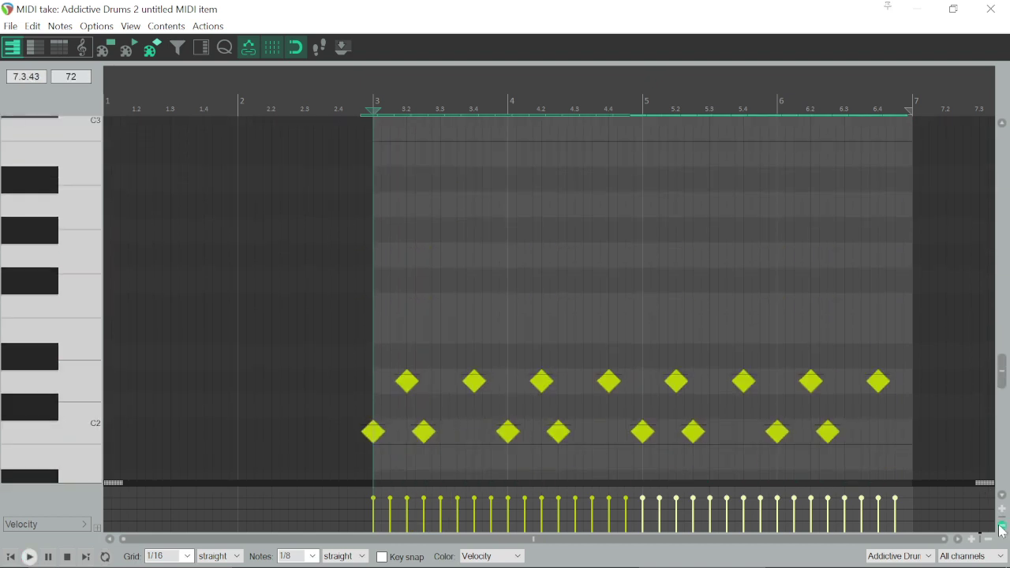
pyautogui.click(1003, 525)
pyautogui.click(1001, 526)
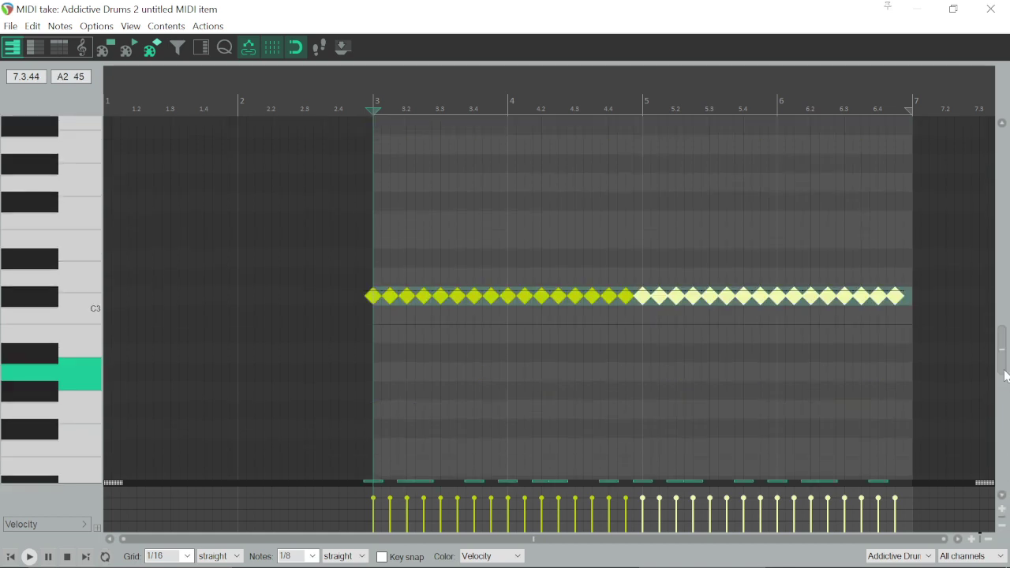
pyautogui.moveTo(1002, 368); pyautogui.dragTo(1003, 382)
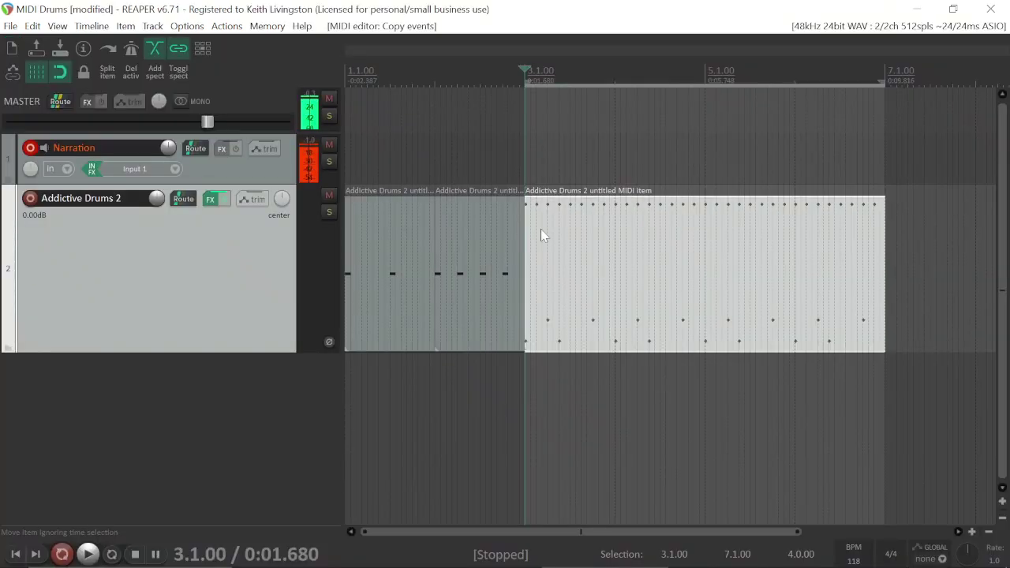
pyautogui.press('Home')
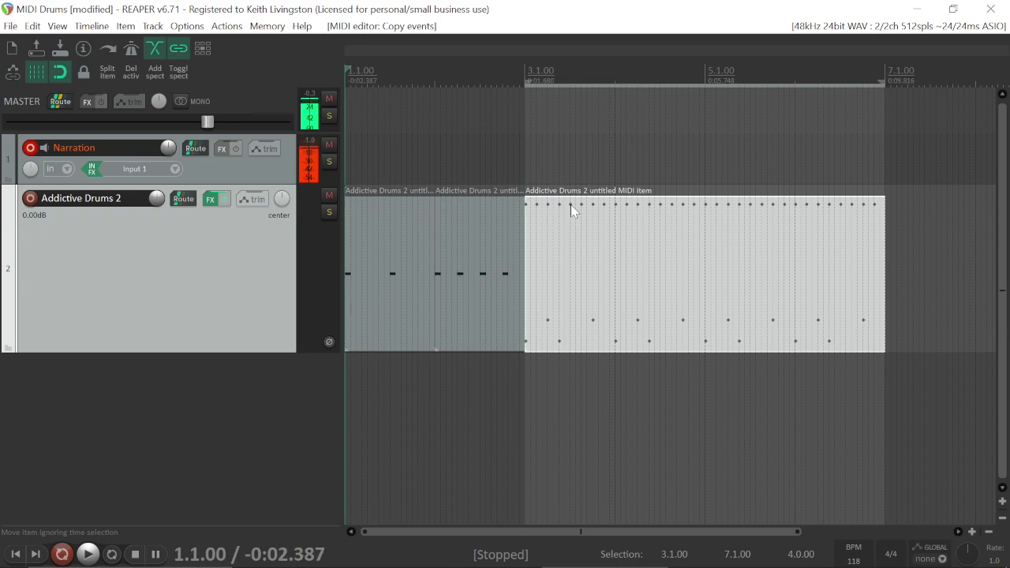
pyautogui.doubleClick(560, 234)
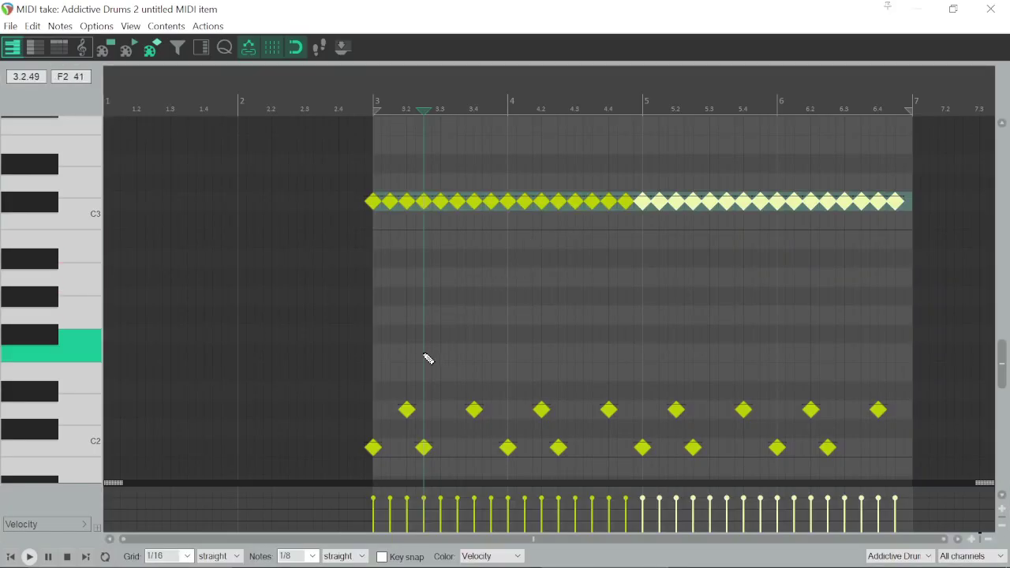
pyautogui.click(493, 450)
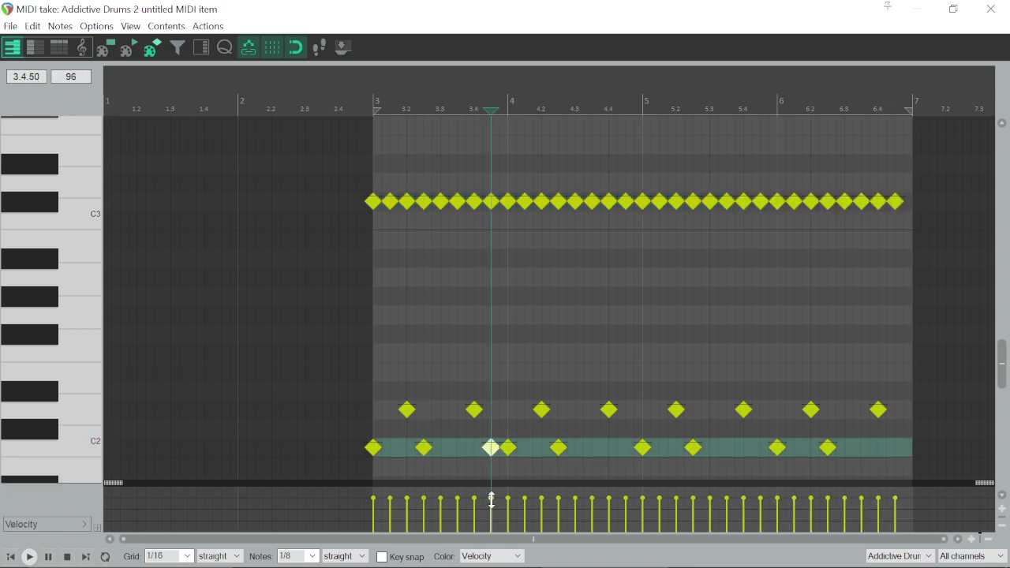
pyautogui.moveTo(491, 500); pyautogui.dragTo(491, 509)
# - Play the pattern from the start of measure 3, and add a matching quieter C2 note at 5.4.50
pyautogui.click(6, 559)
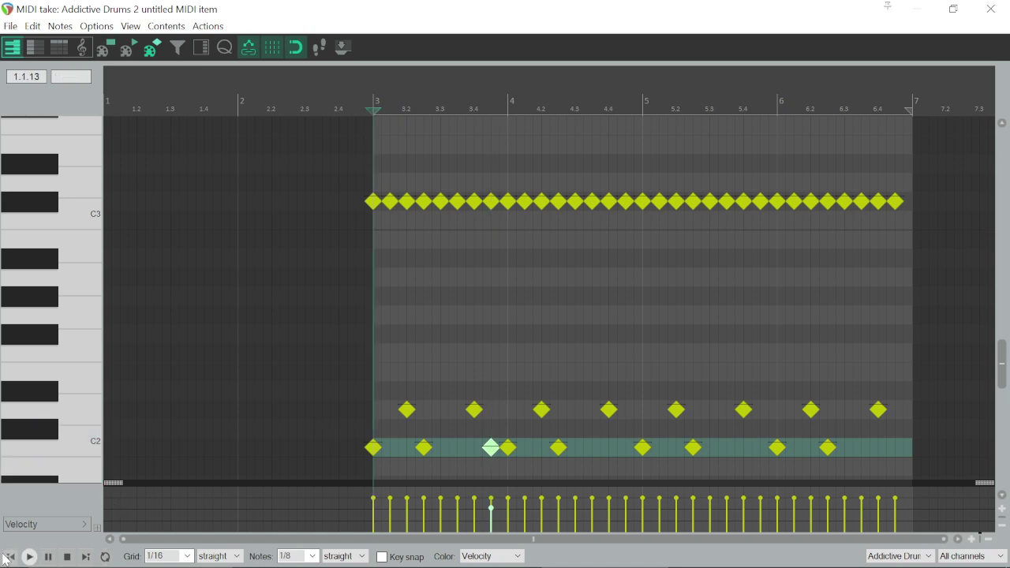
pyautogui.press('space')
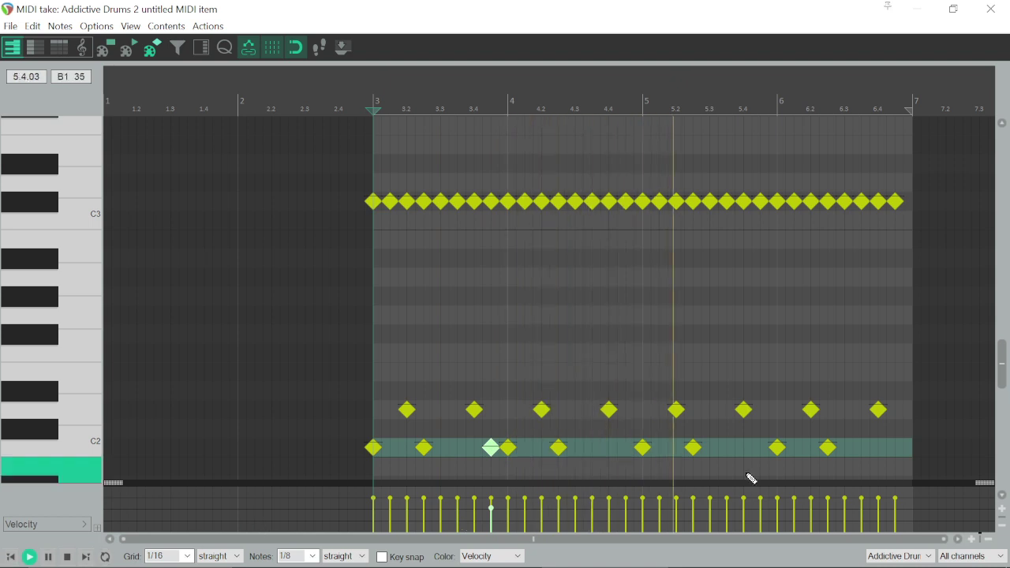
pyautogui.press('space')
pyautogui.click(761, 447)
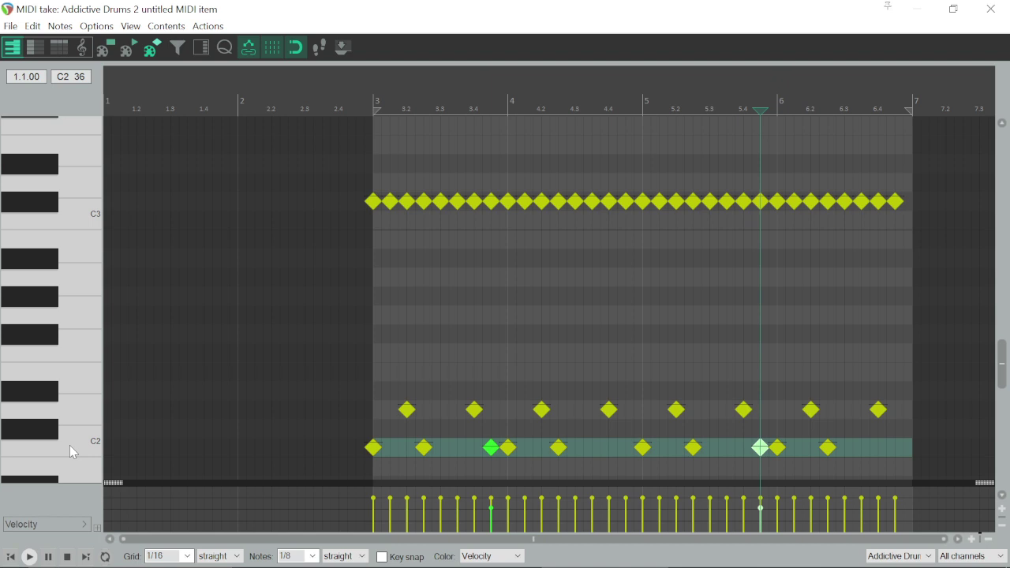
# - Select all notes in the C2 row, lower their velocities slightly together, and play from the start of measure 3
pyautogui.click(70, 445)
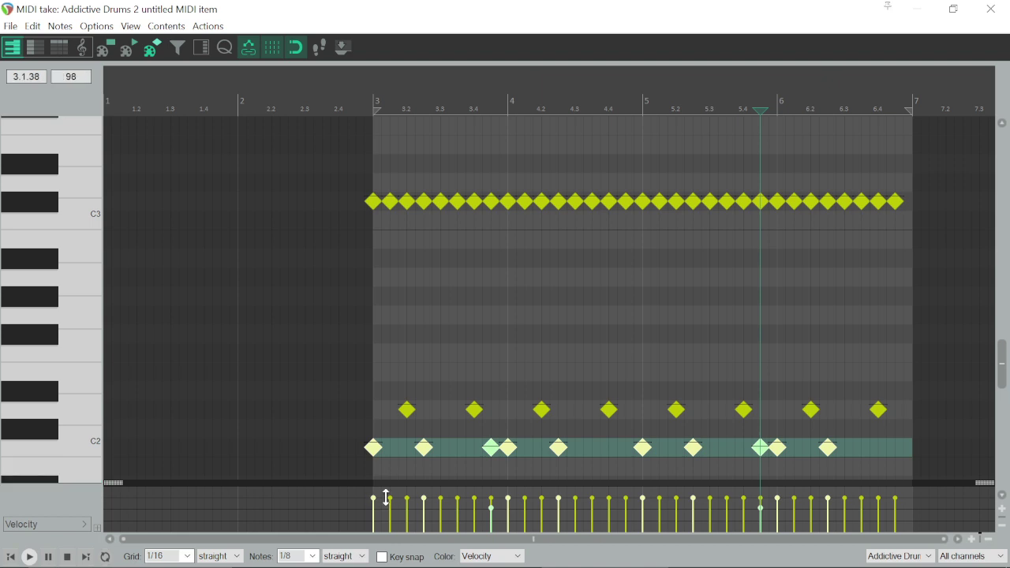
pyautogui.moveTo(375, 498); pyautogui.dragTo(375, 499)
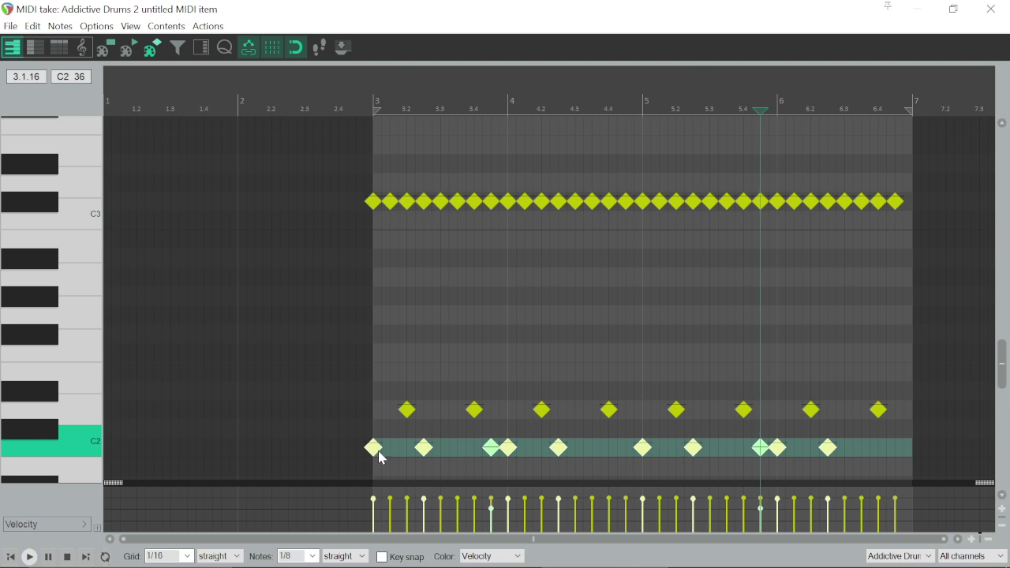
pyautogui.click(10, 557)
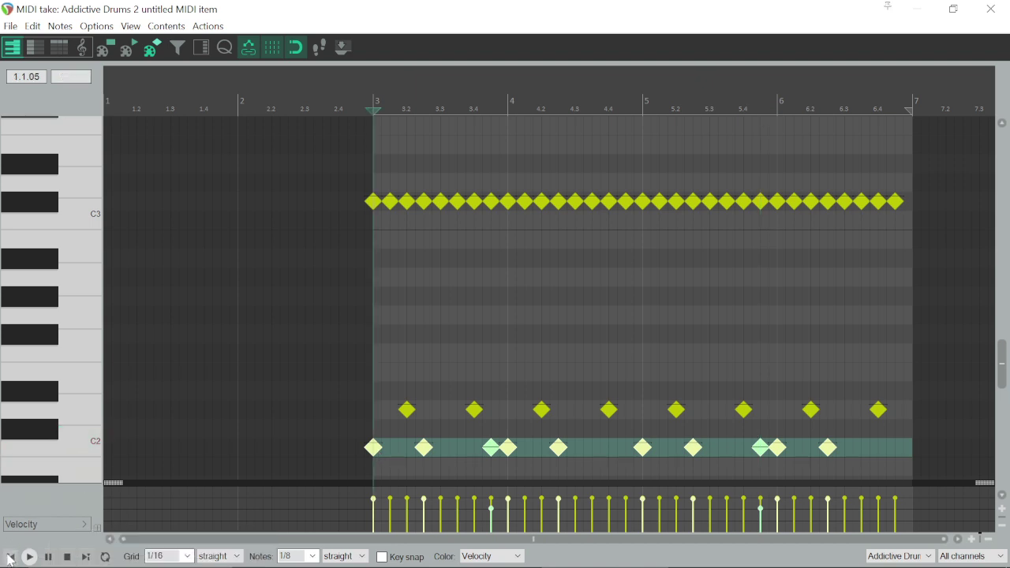
pyautogui.click(28, 557)
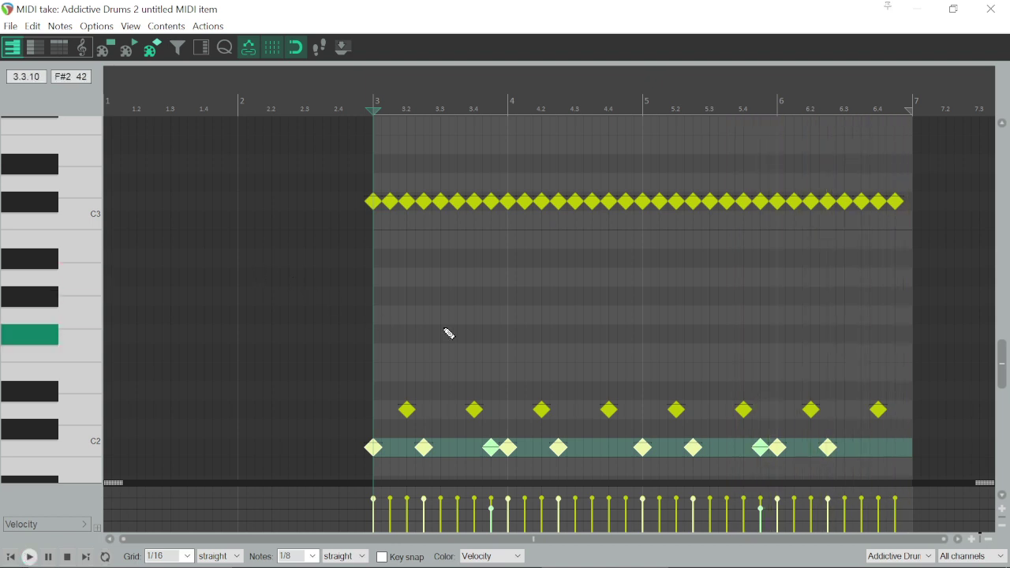
# - Raise the C#3 note at 3.4.50 five semitones to F#3, and play the pattern to hear it
pyautogui.click(476, 204)
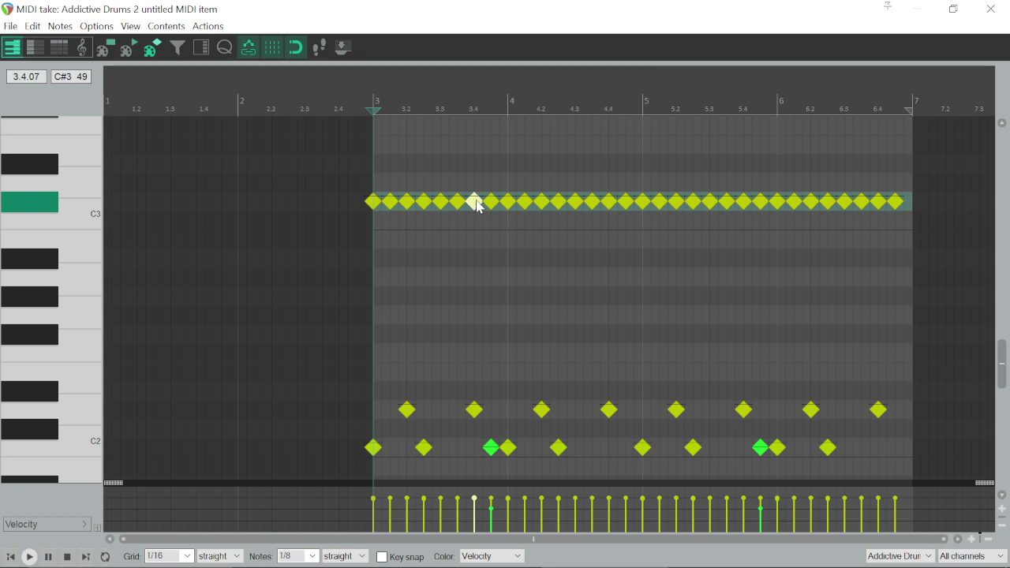
pyautogui.moveTo(476, 201); pyautogui.dragTo(477, 184)
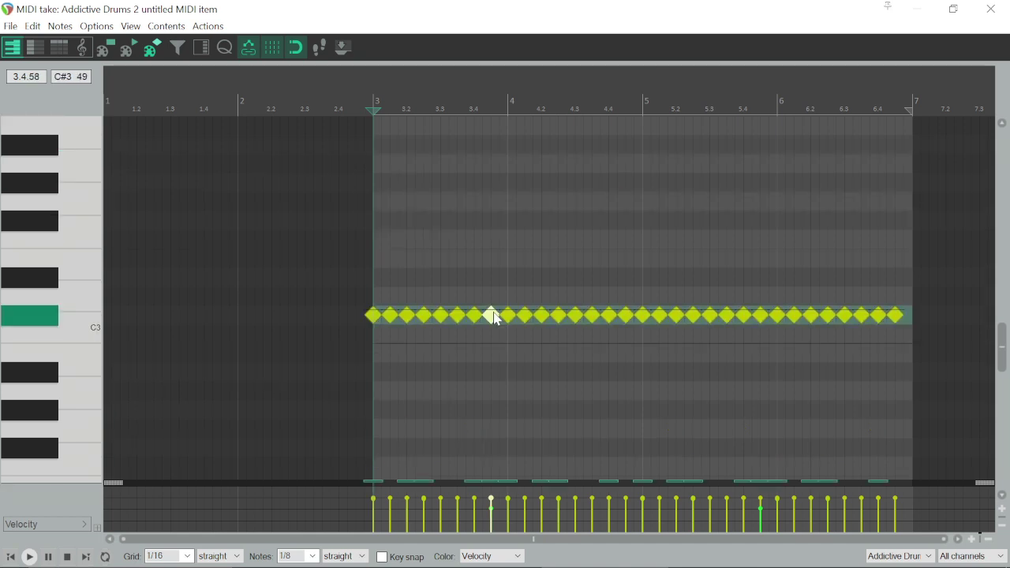
pyautogui.scroll(2, 496, 318)
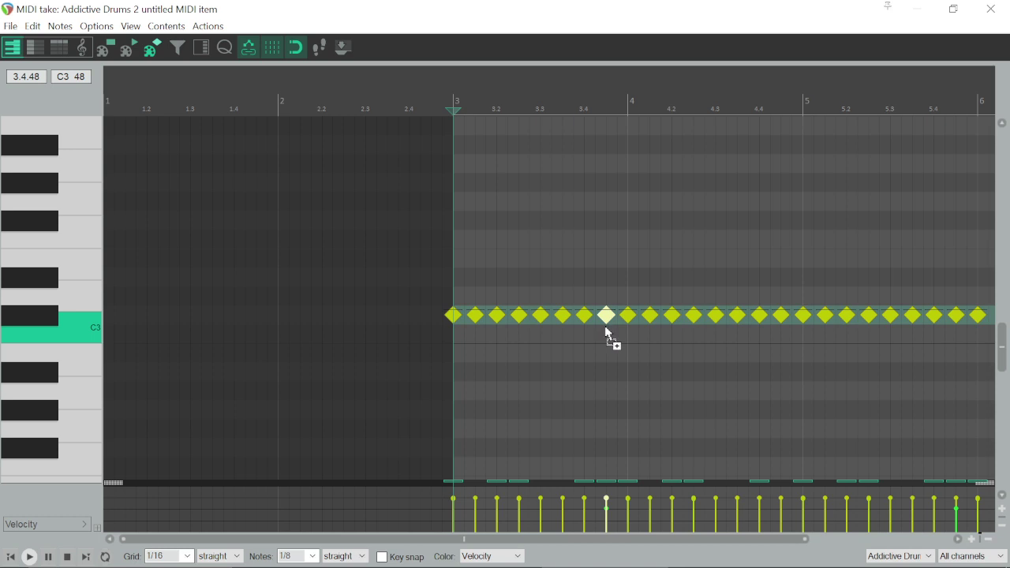
pyautogui.press('Up')
pyautogui.press('Up')
pyautogui.press('Up')
pyautogui.press('Up')
pyautogui.press('Up')
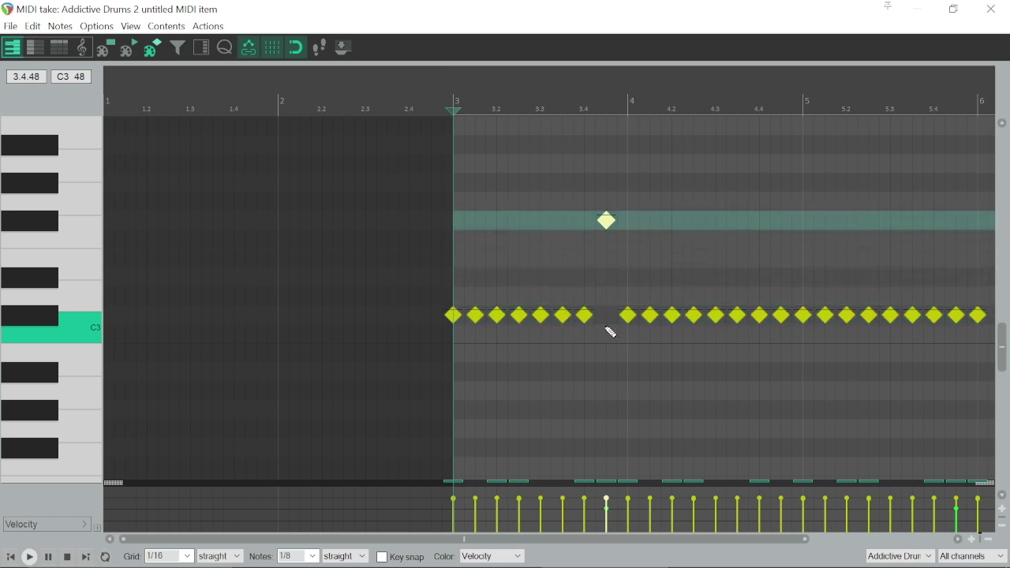
pyautogui.press('space')
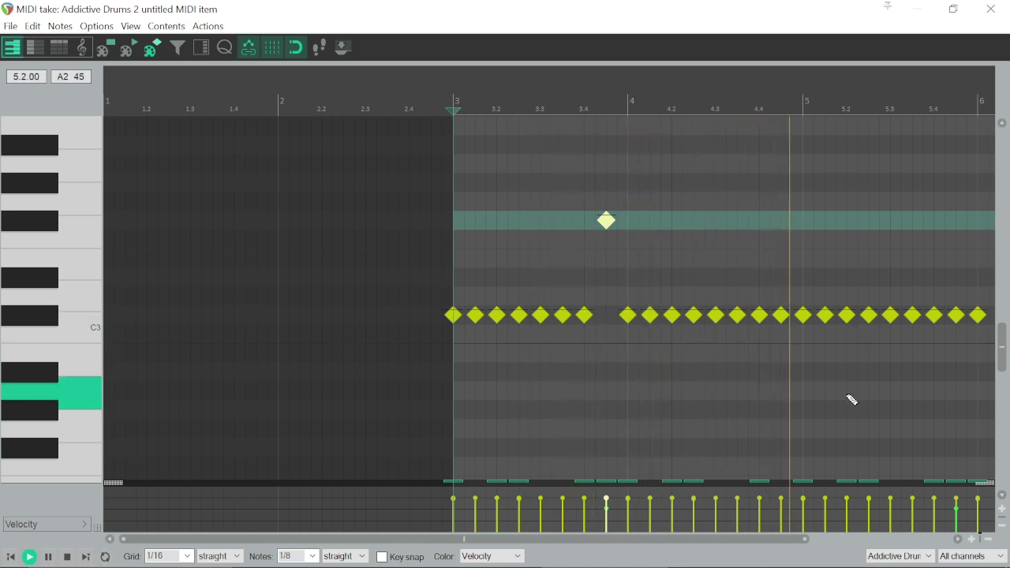
pyautogui.press('space')
# - Raise the C#3 note at 5.4.50 seven semitones to G#3, and play the pattern to hear it
pyautogui.click(606, 337)
pyautogui.press('Up')
pyautogui.press('Up')
pyautogui.press('Up')
pyautogui.press('Up')
pyautogui.press('Up')
pyautogui.press('Up')
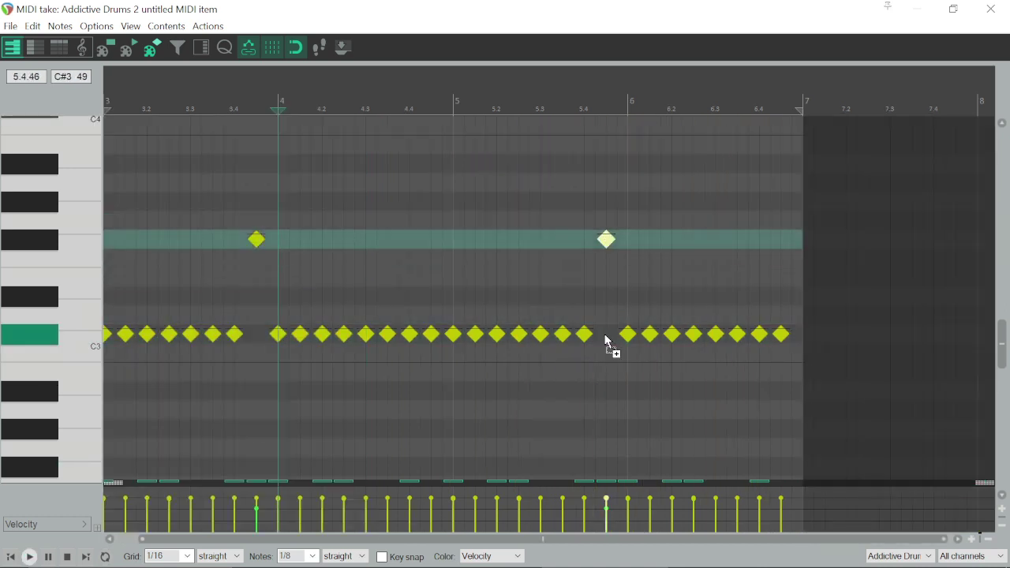
pyautogui.press('Up')
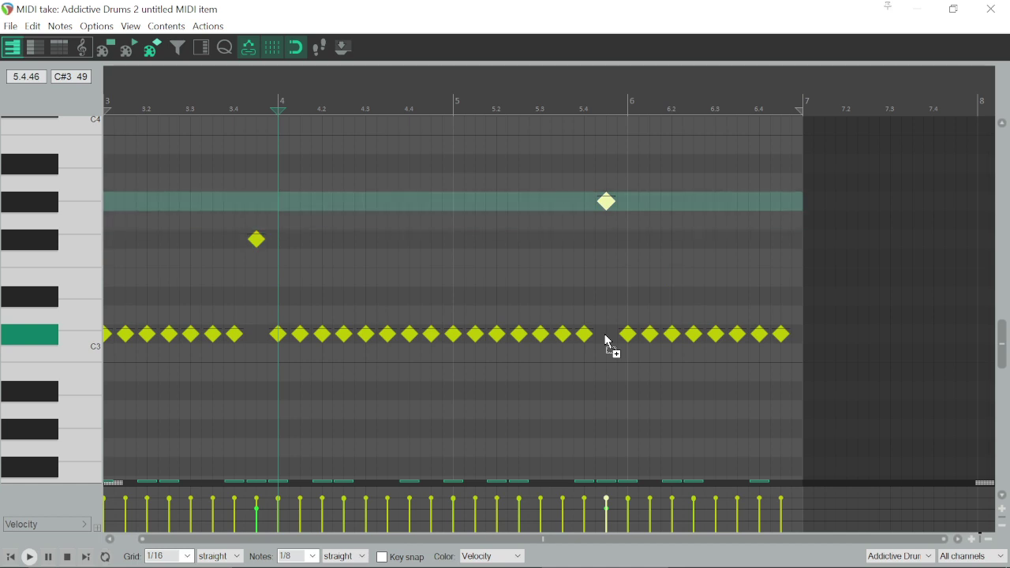
pyautogui.click(224, 241)
pyautogui.press('space')
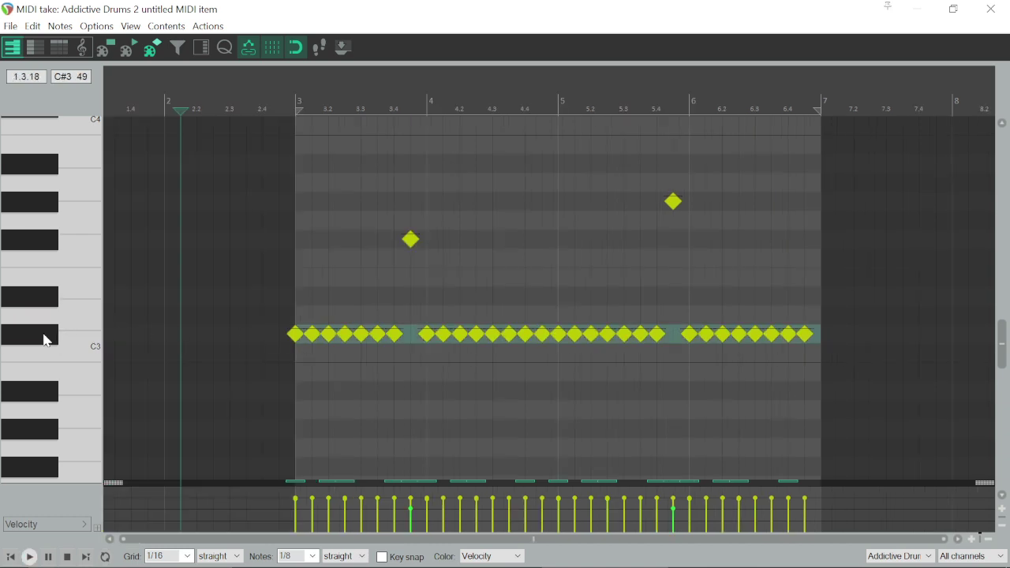
# - Humanize all C#3 notes with timing 5%, velocity 6% and timing bias -4%, and play from the start of measure 3
pyautogui.click(45, 340)
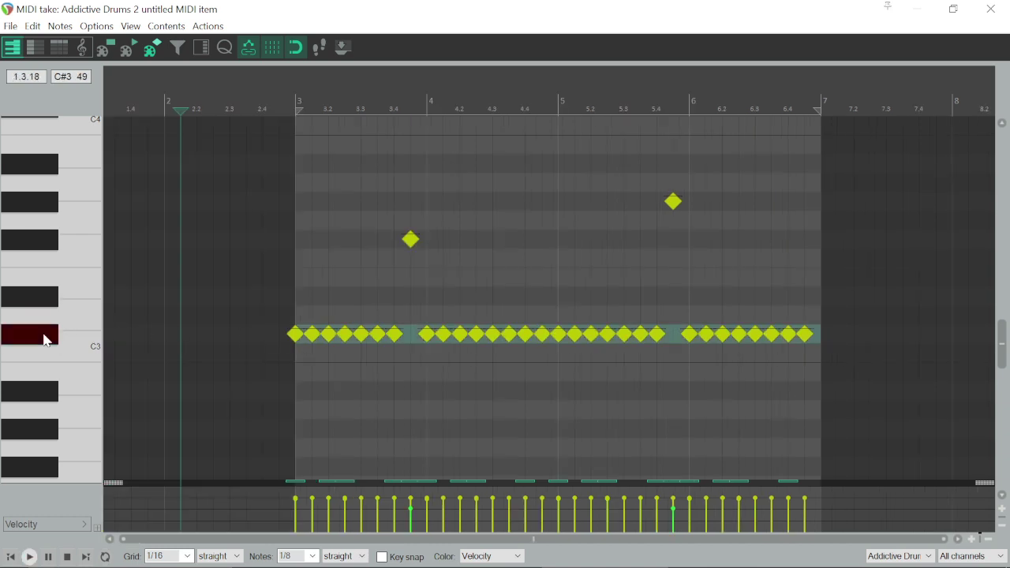
pyautogui.click(60, 26)
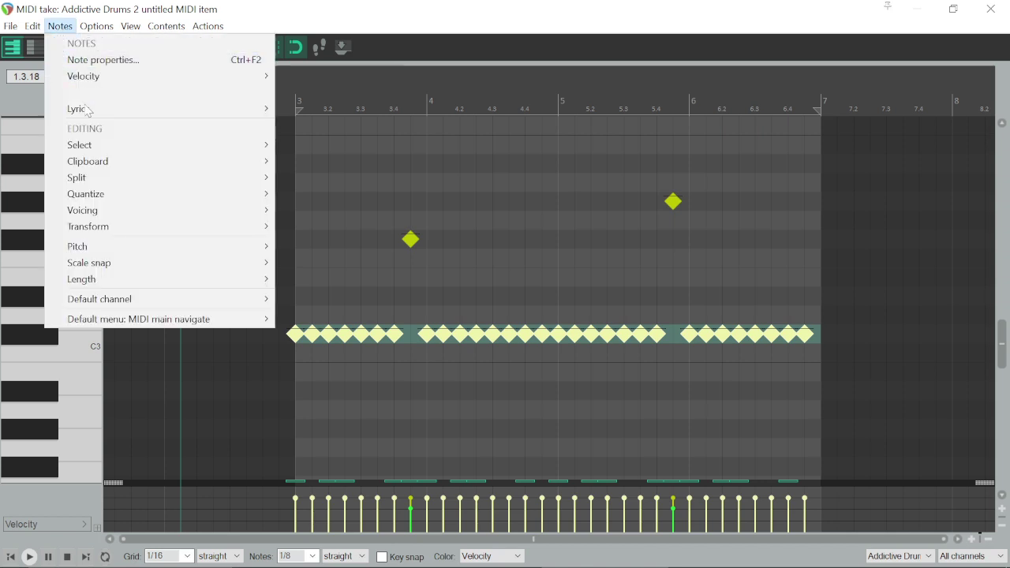
pyautogui.moveTo(93, 194)
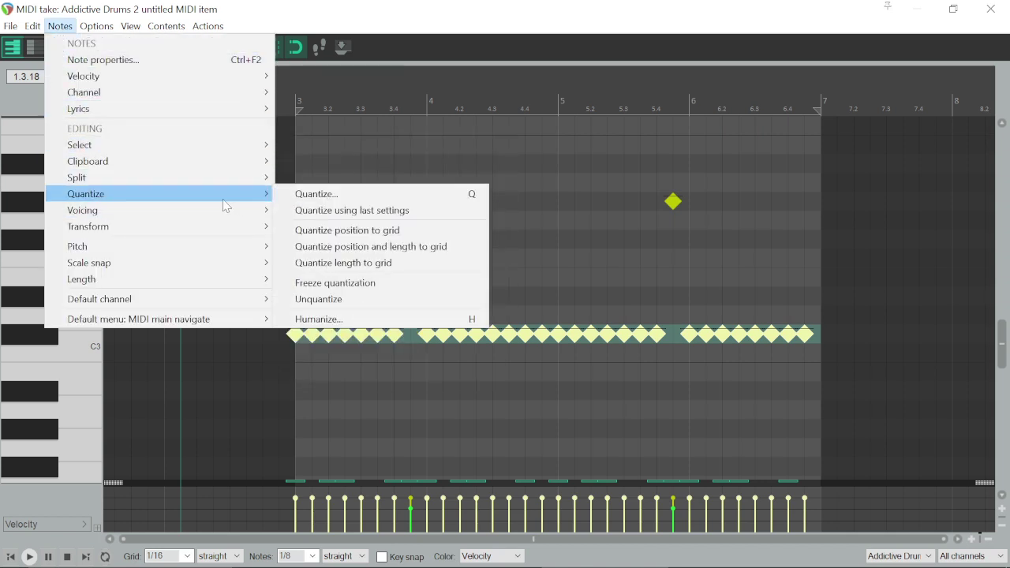
pyautogui.click(352, 318)
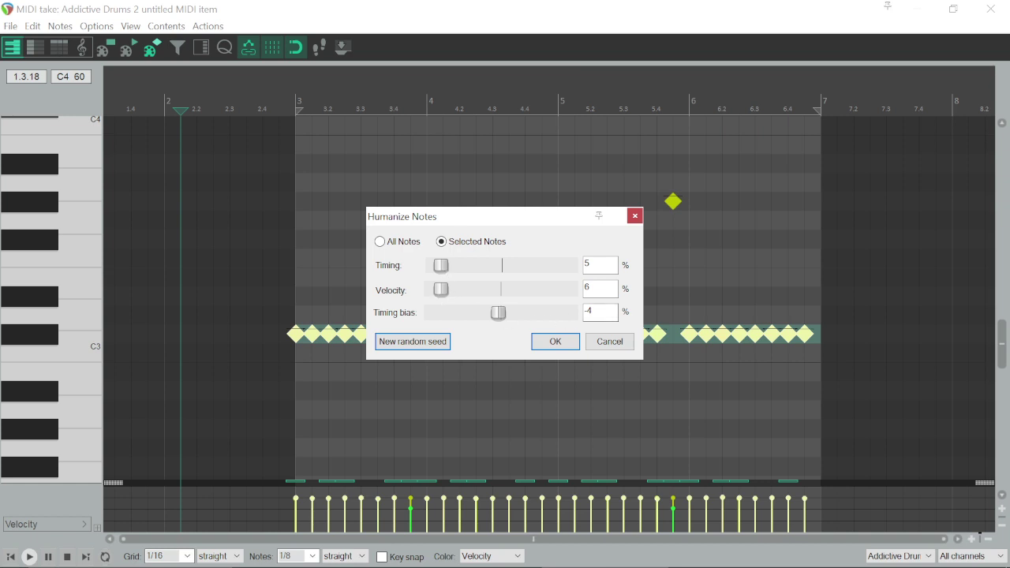
pyautogui.click(552, 342)
pyautogui.scroll(3, 533, 355)
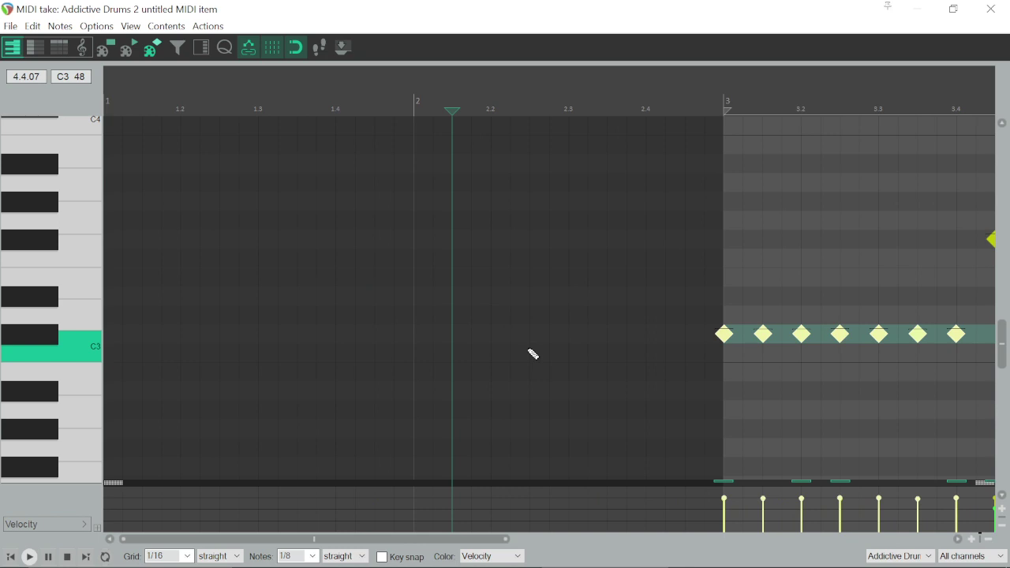
pyautogui.scroll(1, 726, 354)
pyautogui.scroll(-5, 718, 363)
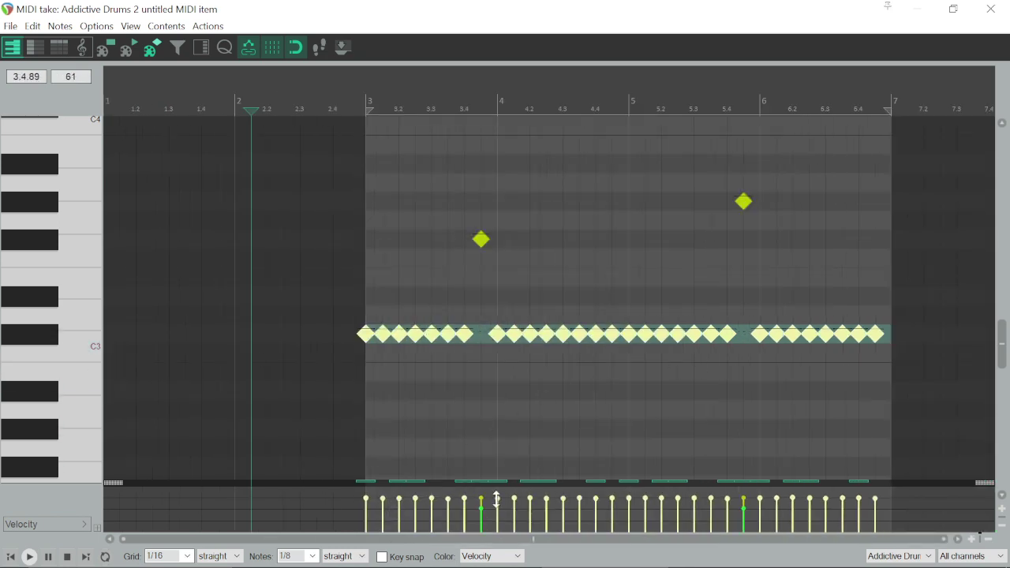
pyautogui.click(11, 558)
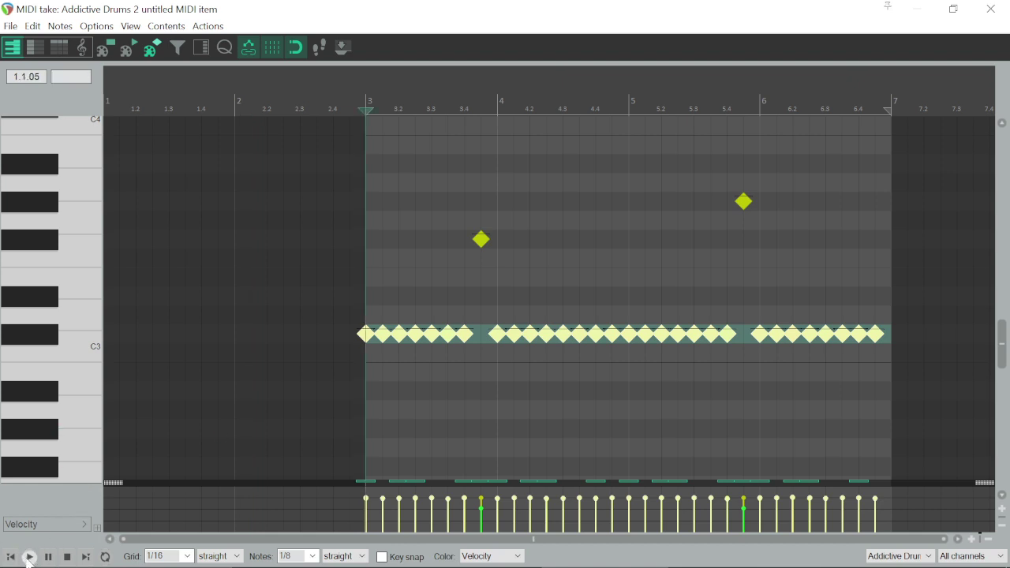
pyautogui.click(29, 558)
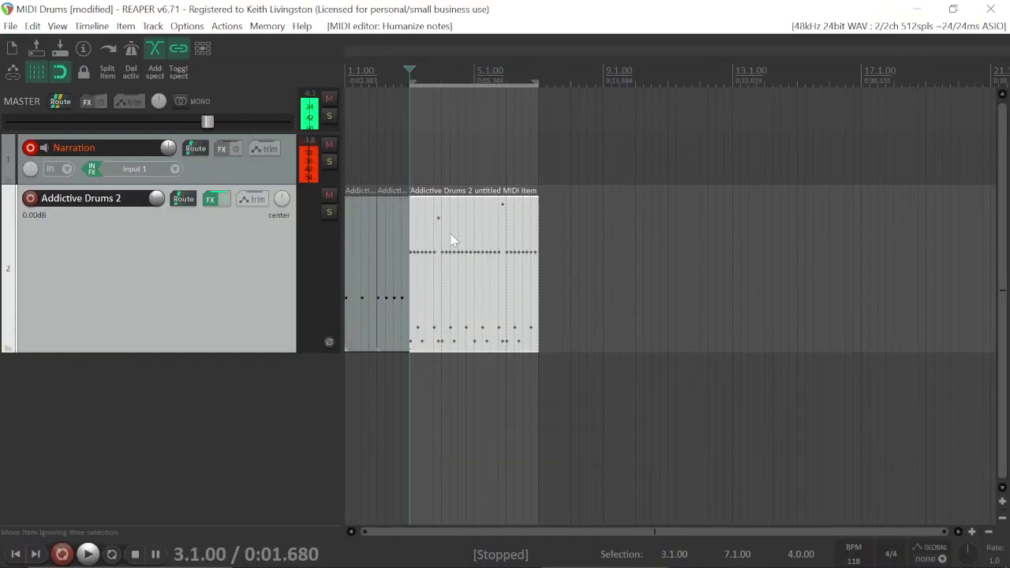
# - Copy the four-measure MIDI item to the start of measure 7 in the arrangement, and open the track's Addictive Drums 2 plugin window
pyautogui.moveTo(451, 240); pyautogui.dragTo(580, 247)
pyautogui.moveTo(587, 246); pyautogui.dragTo(588, 247)
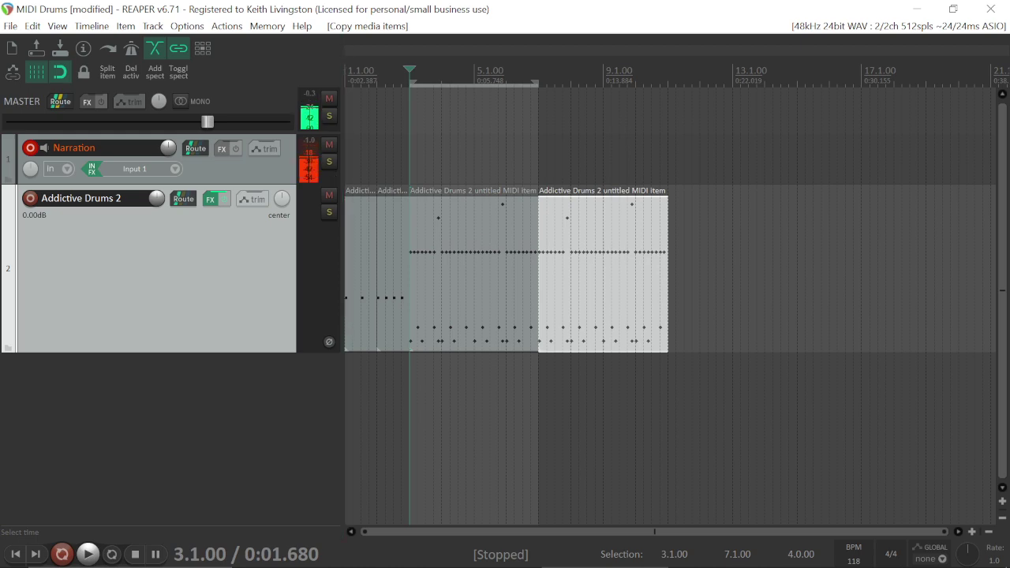
pyautogui.click(345, 179)
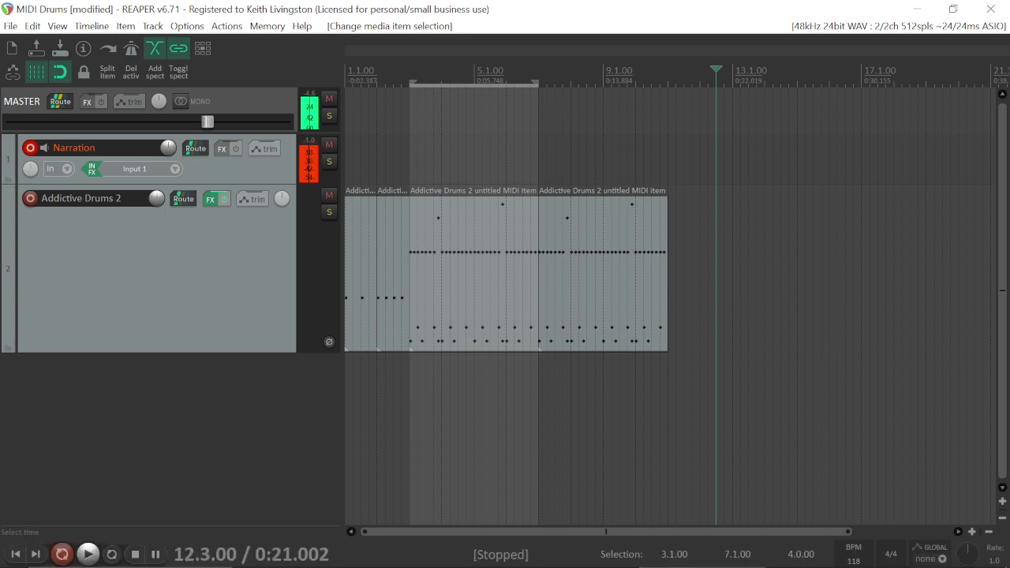
pyautogui.click(670, 198)
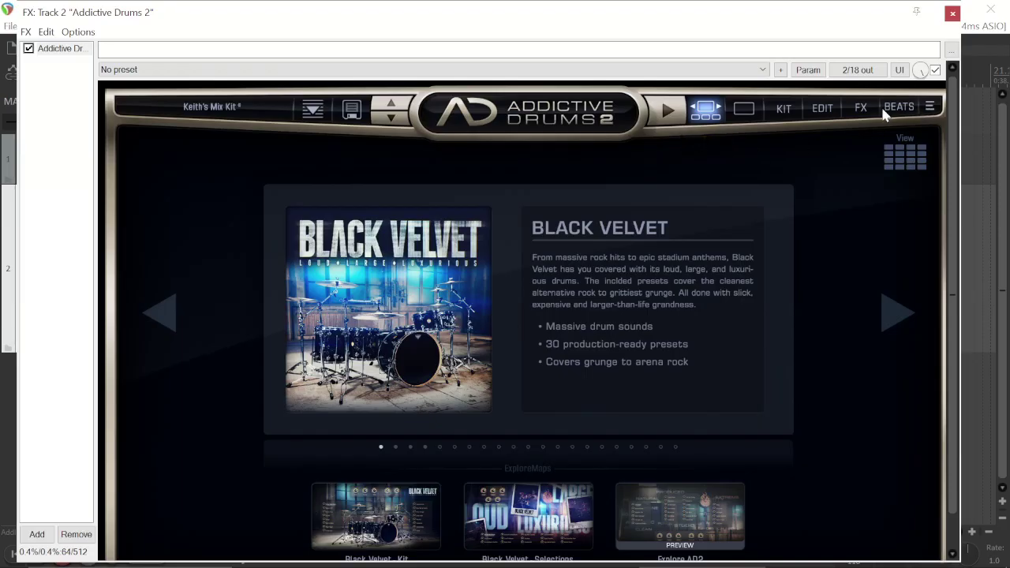
# - Show the Addictive Drums 2 beats browser with fills excluded and a 4/4 time signature, and enable tempo sync
pyautogui.click(897, 109)
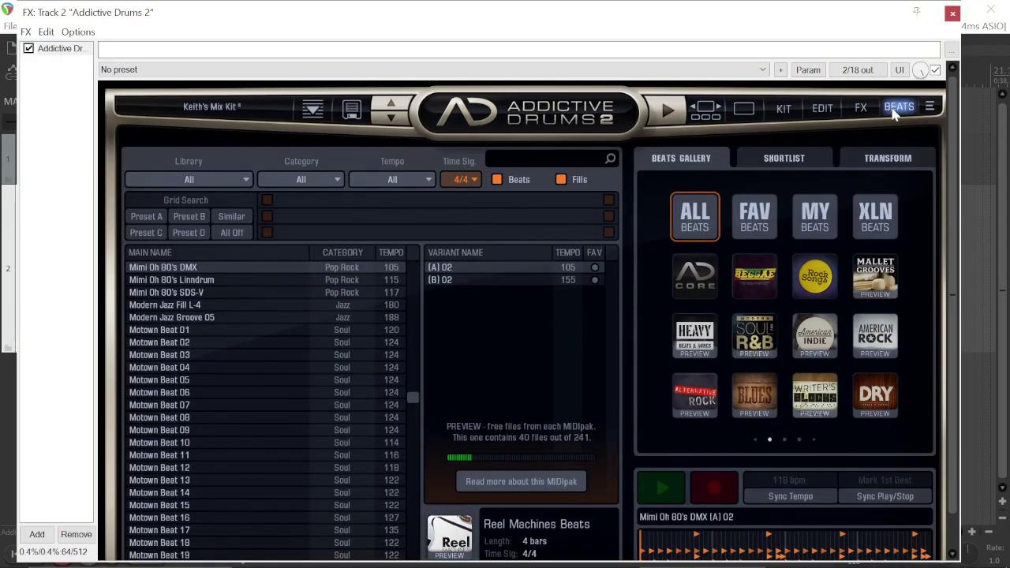
pyautogui.click(561, 178)
pyautogui.click(474, 180)
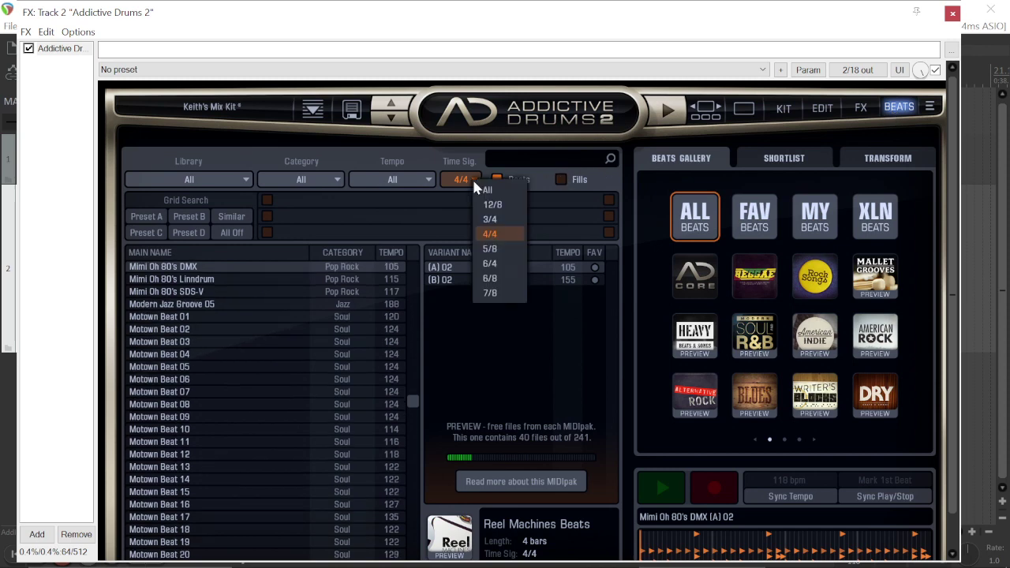
pyautogui.click(482, 232)
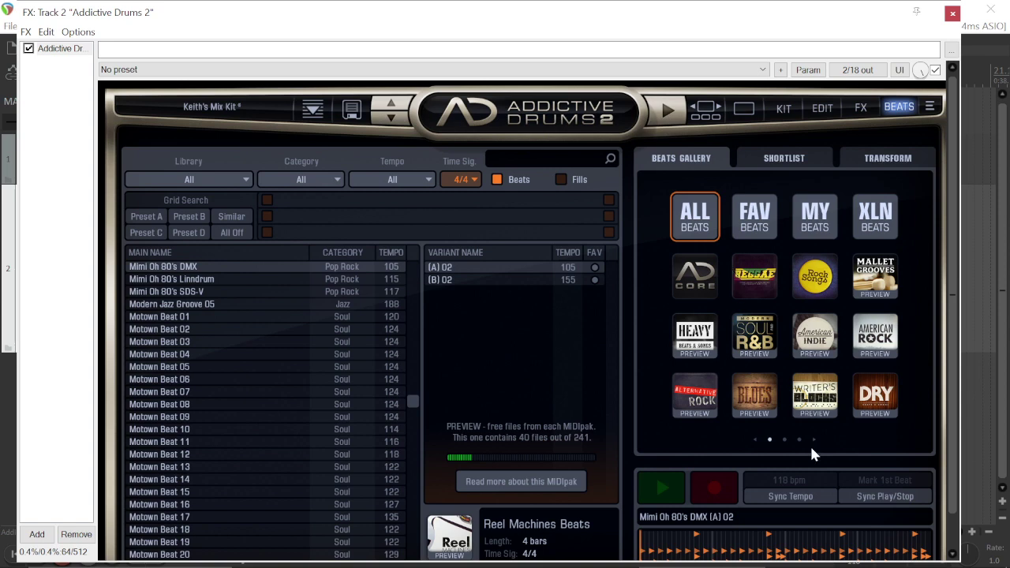
pyautogui.click(795, 503)
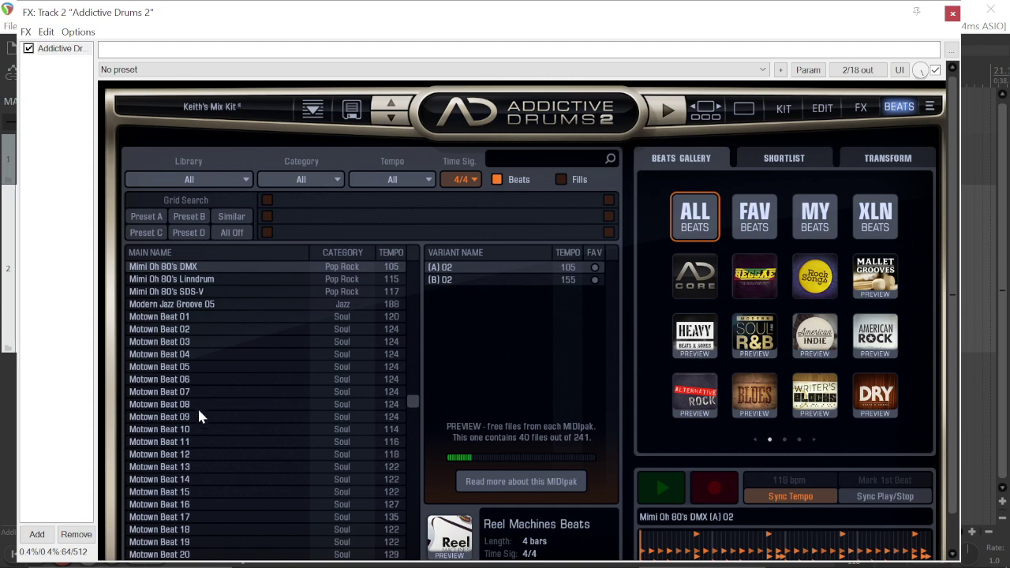
# - Preview Motown Beat 10 and Motown Swing Beat 01 from the beats library
pyautogui.click(187, 432)
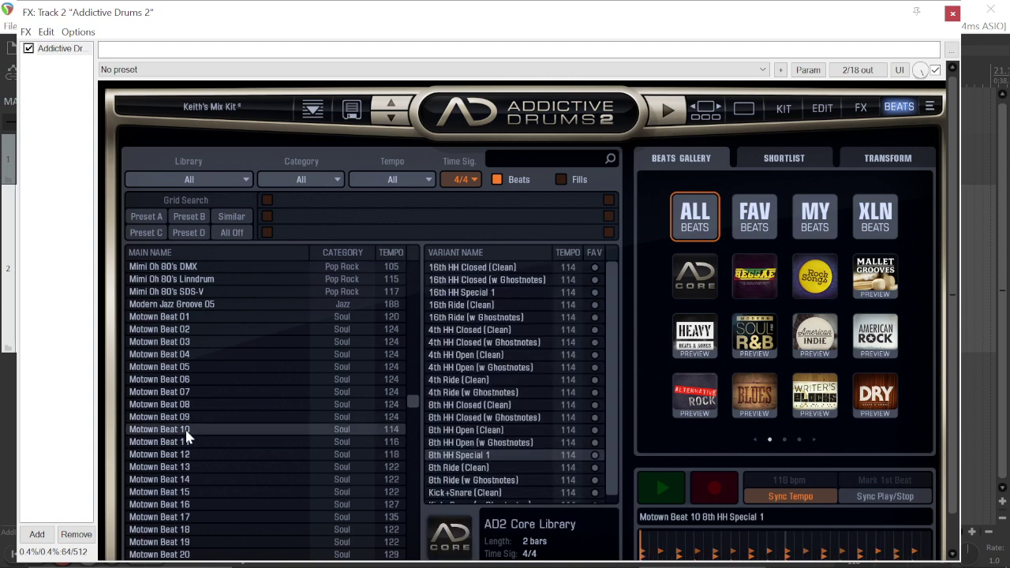
pyautogui.click(662, 494)
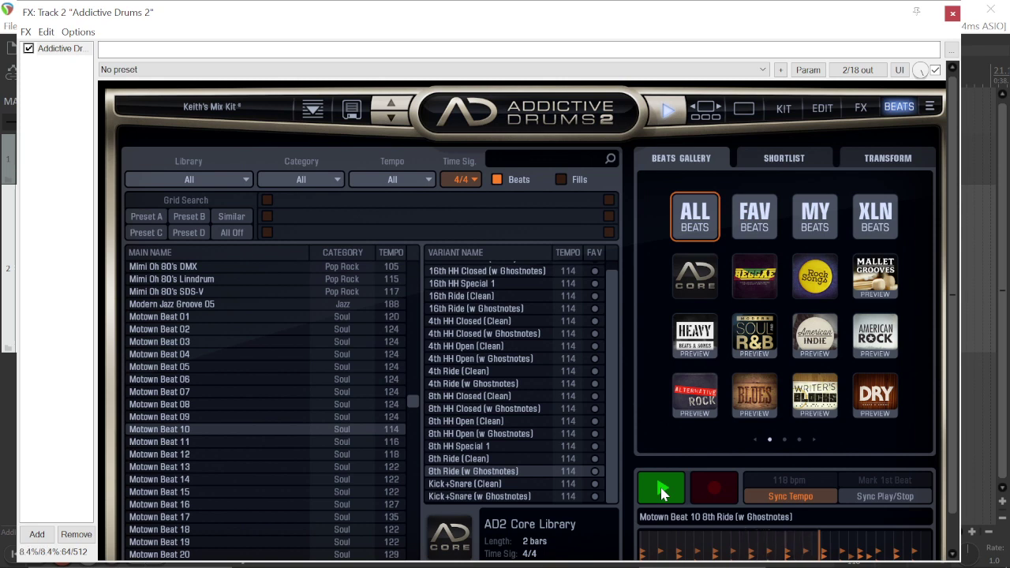
pyautogui.click(660, 489)
pyautogui.scroll(-6, 201, 433)
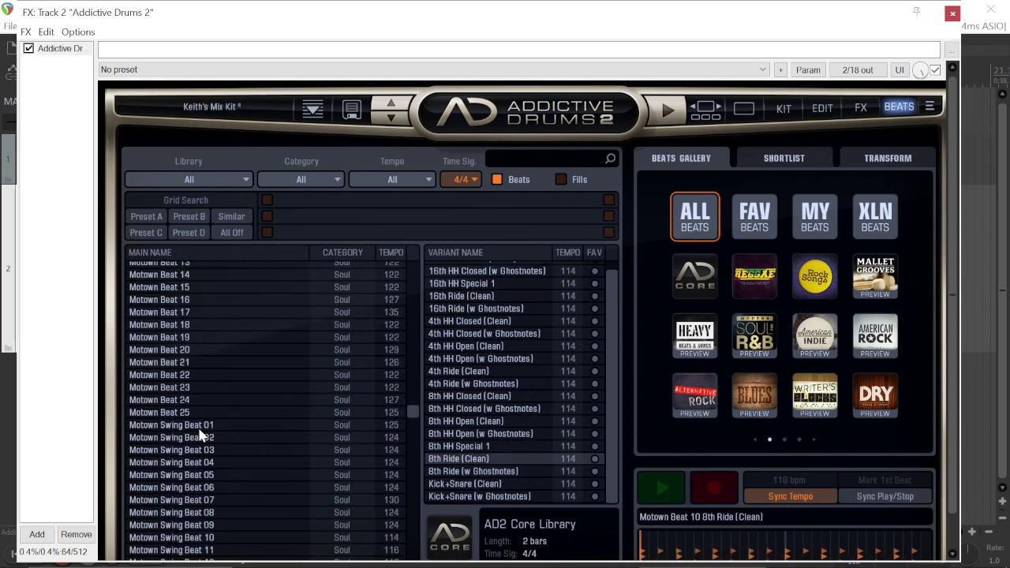
pyautogui.click(200, 428)
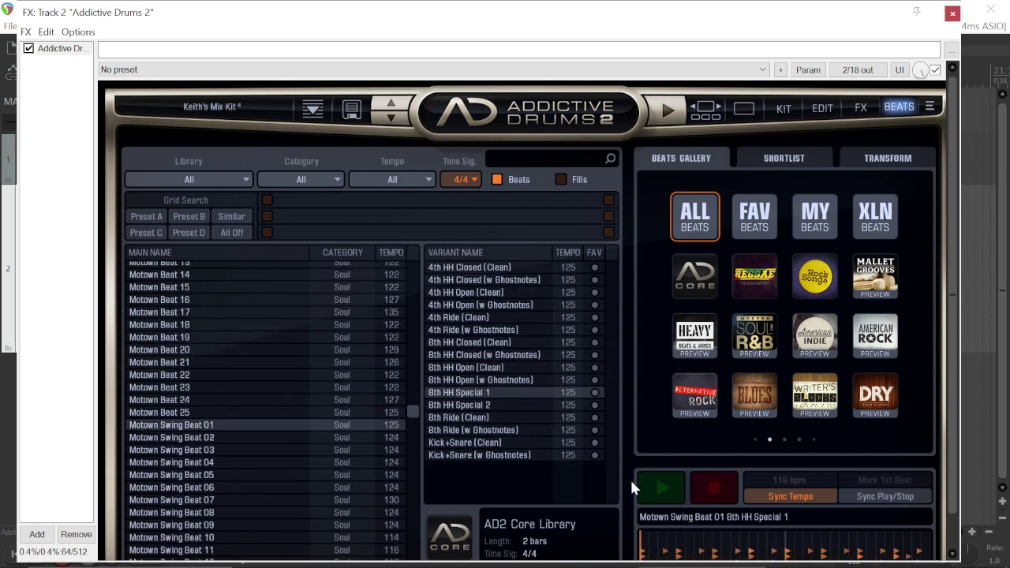
pyautogui.click(651, 489)
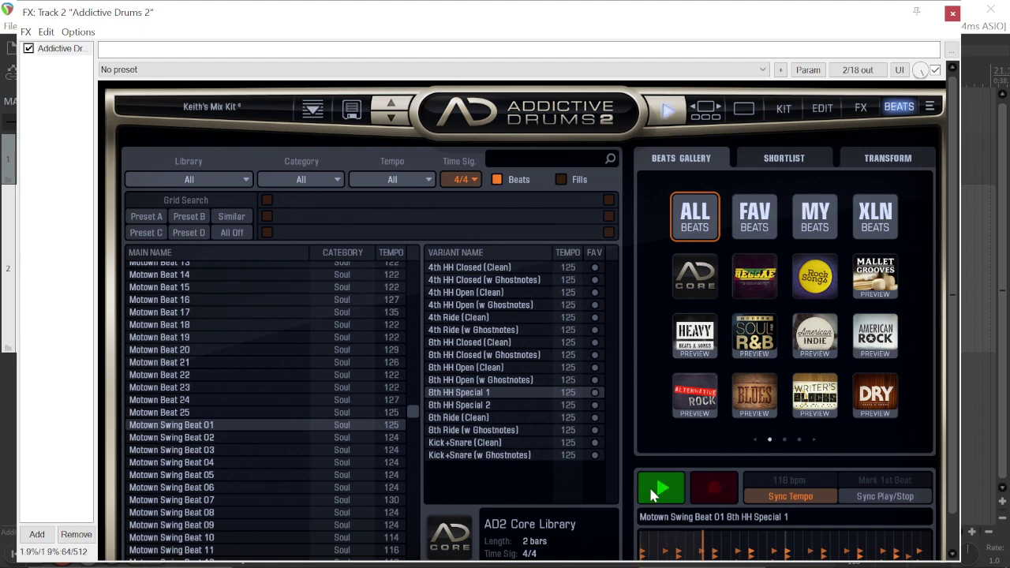
pyautogui.click(651, 490)
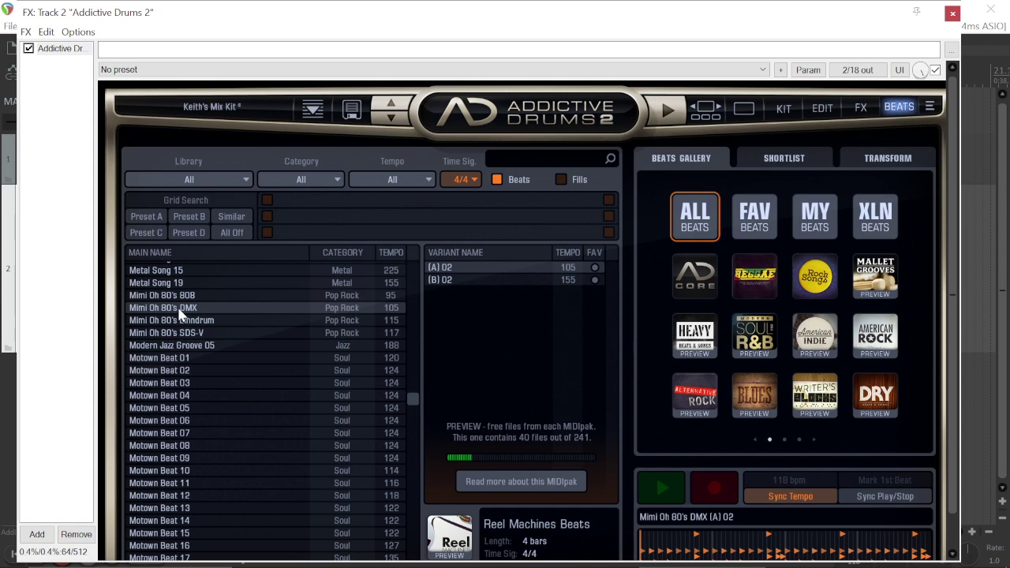
# - Preview the Mimi Oh 80's DMX (A) 02 beat, insert it on track 2 at measure 11, and close the plugin window
pyautogui.click(654, 491)
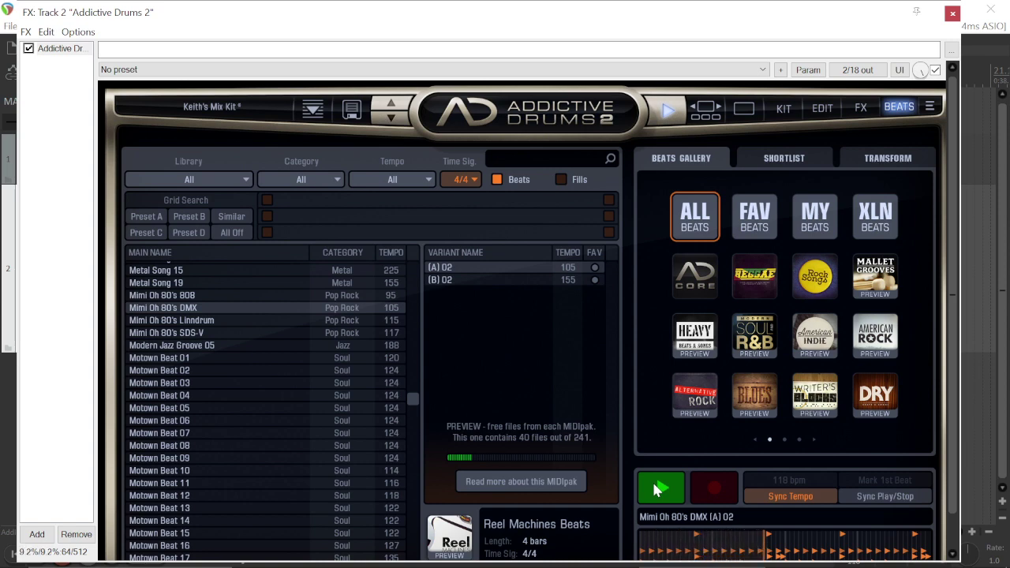
pyautogui.click(653, 485)
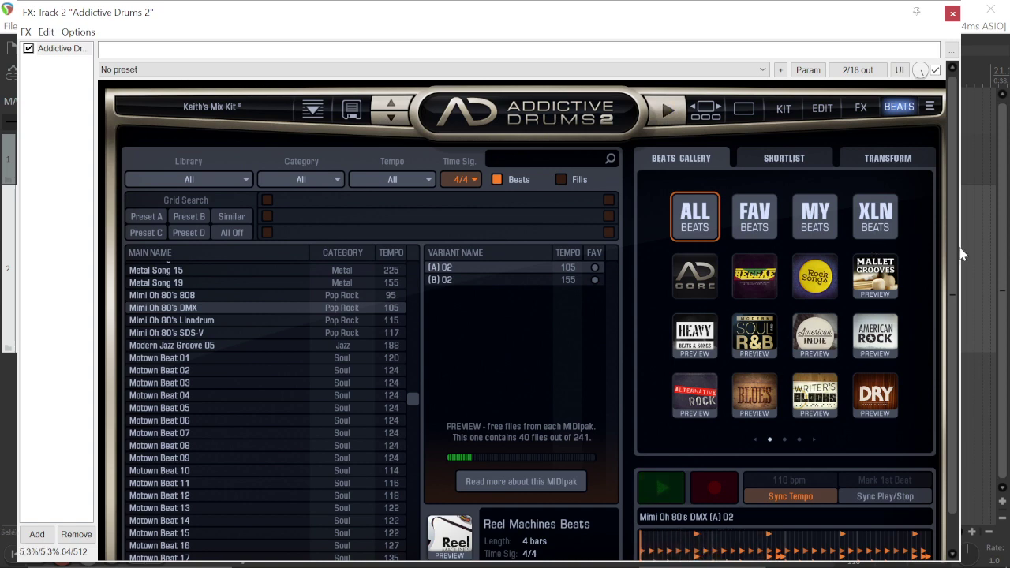
pyautogui.moveTo(961, 255); pyautogui.dragTo(334, 236)
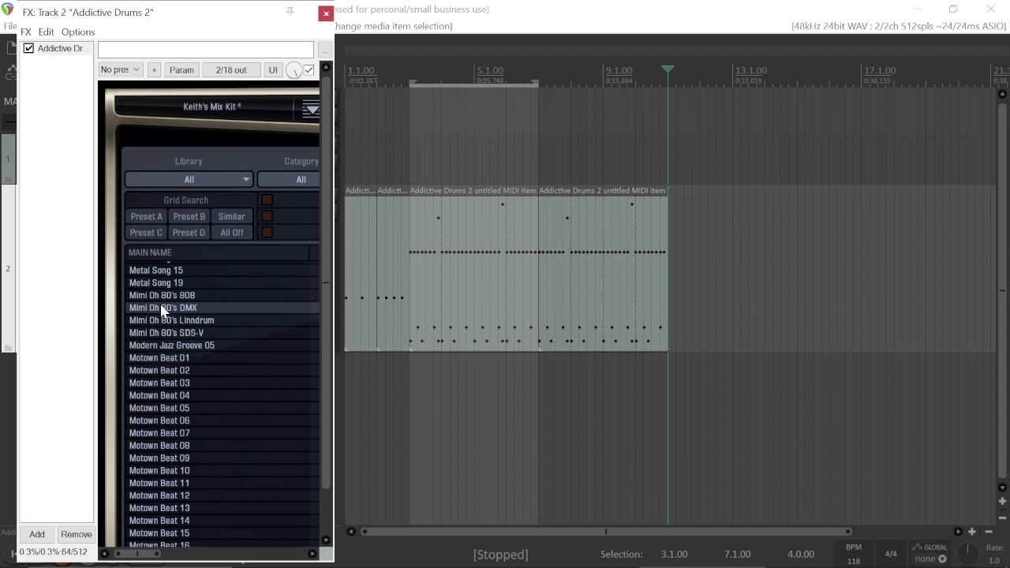
pyautogui.moveTo(162, 308); pyautogui.dragTo(676, 296)
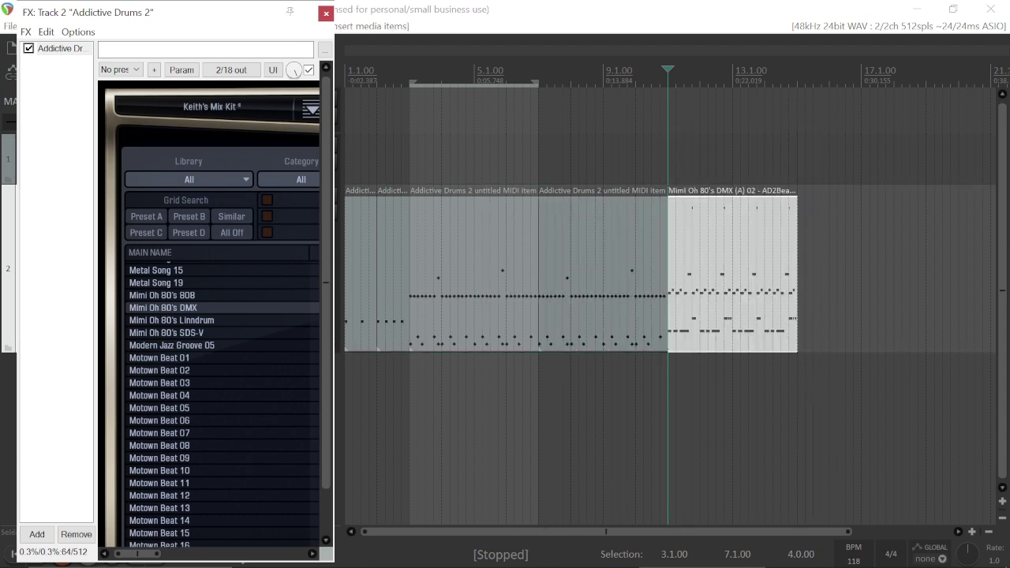
pyautogui.click(326, 15)
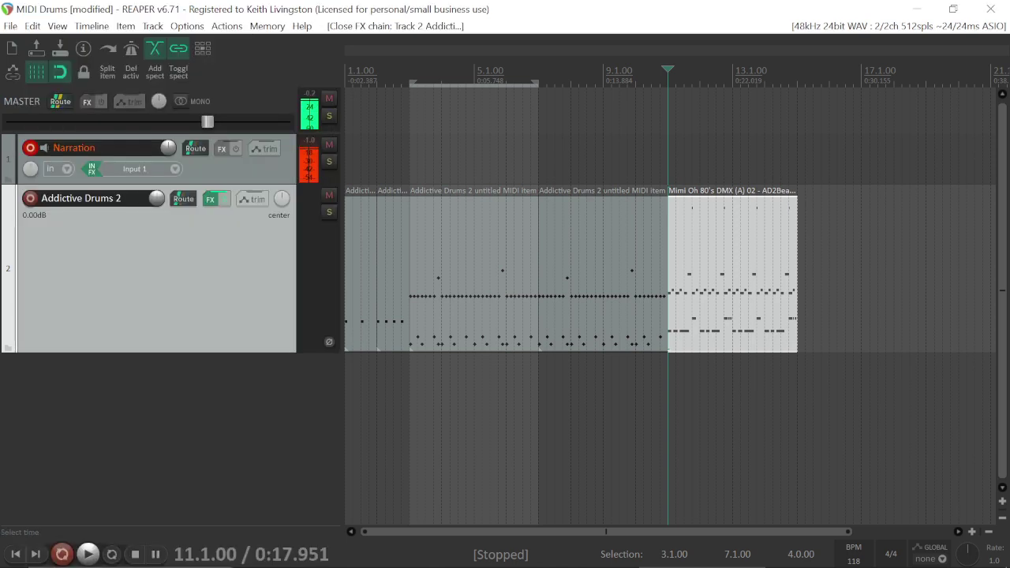
# - Play the arrangement from 9.3.00 to hear the transition into the inserted Mimi Oh 80's DMX beat
pyautogui.click(620, 160)
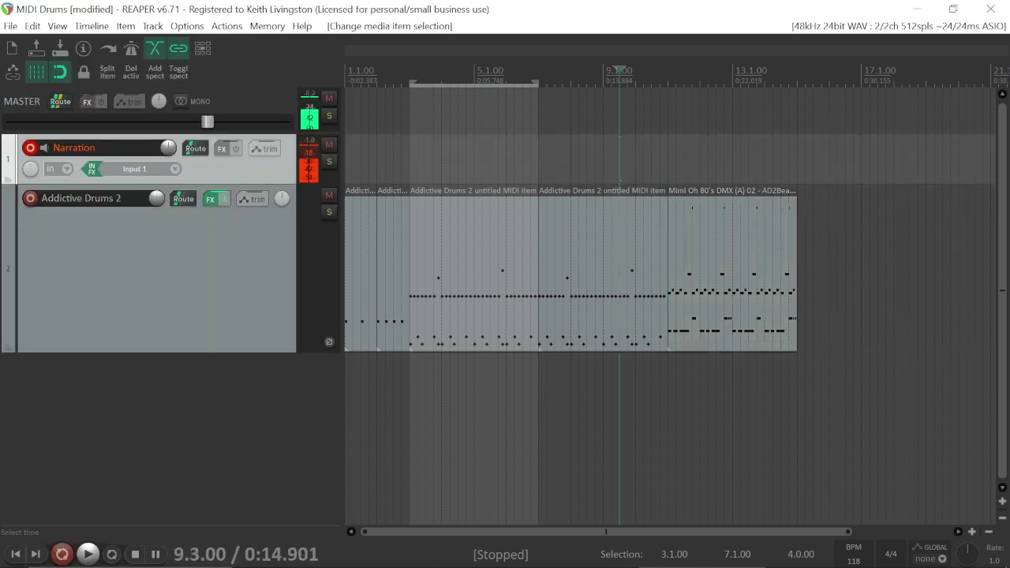
pyautogui.press('space')
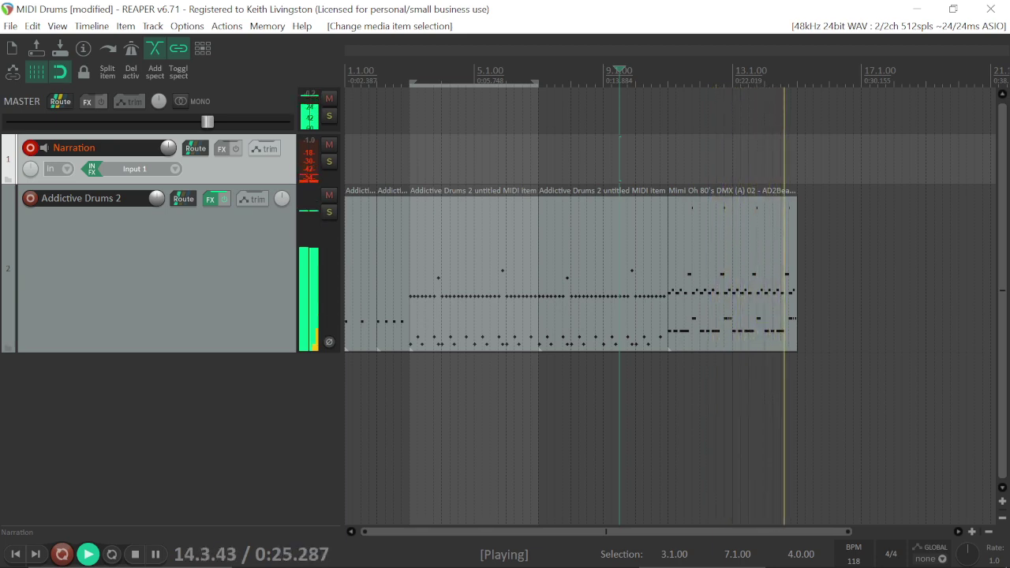
pyautogui.press('space')
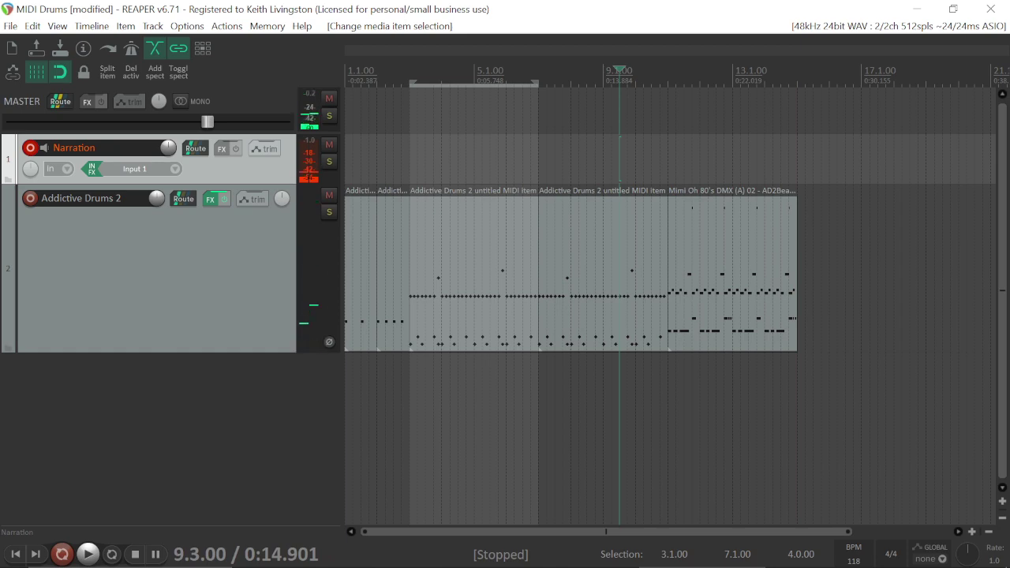
# - Raise all C3 notes of the Mimi Oh 80's DMX item ten semitones to A#3 in the MIDI editor, and play the pattern
pyautogui.doubleClick(699, 286)
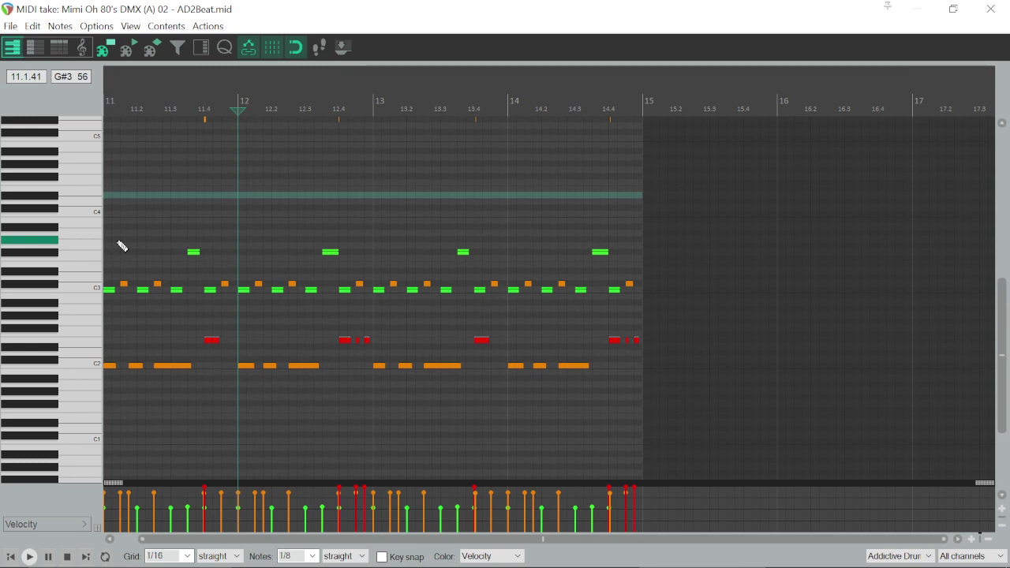
pyautogui.click(63, 294)
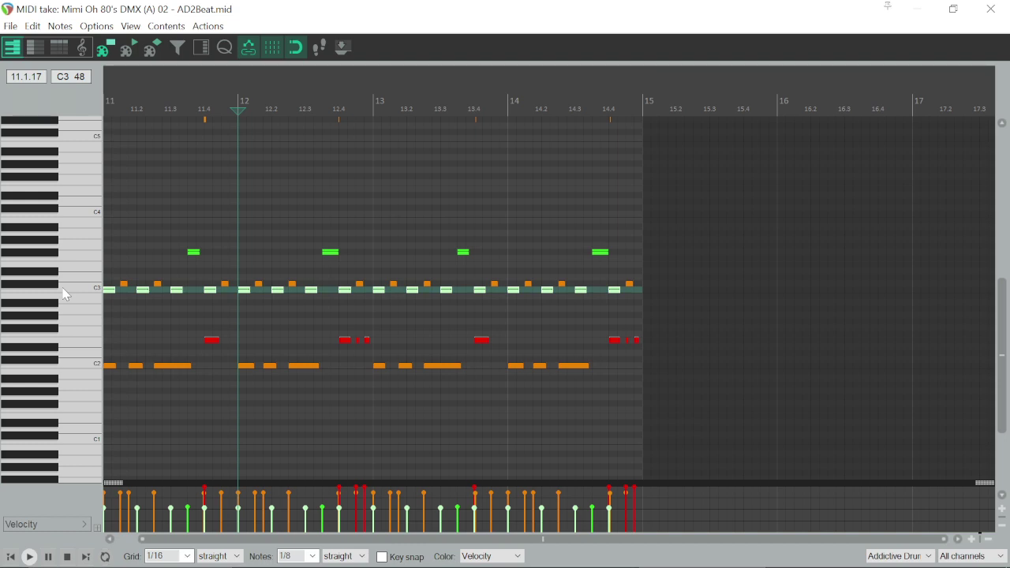
pyautogui.press('Up')
pyautogui.press('Up')
pyautogui.press('Up')
pyautogui.press('Up')
pyautogui.press('Up')
pyautogui.press('Up')
pyautogui.press('Up')
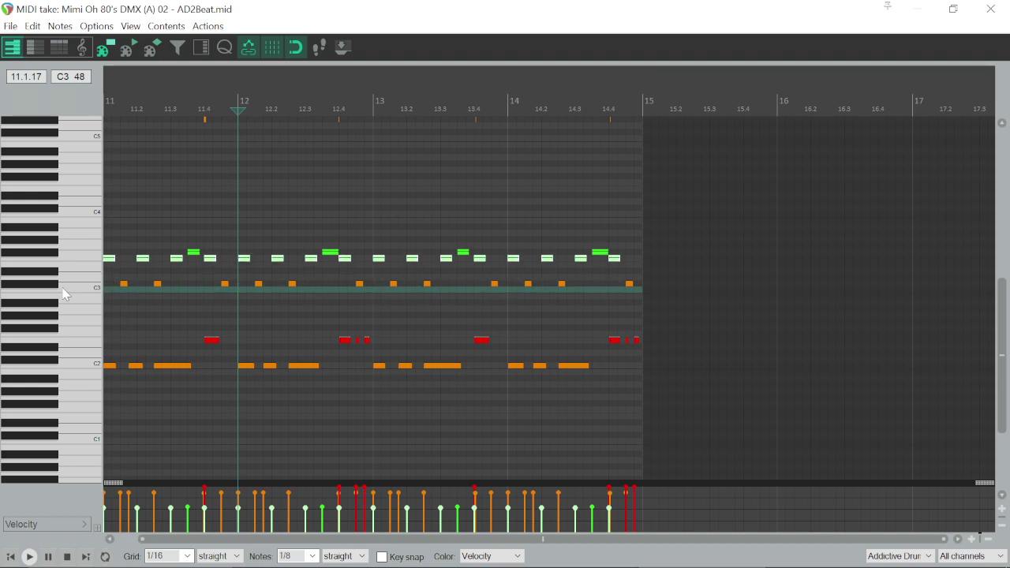
pyautogui.press('Up')
pyautogui.press('Up')
pyautogui.press('Up')
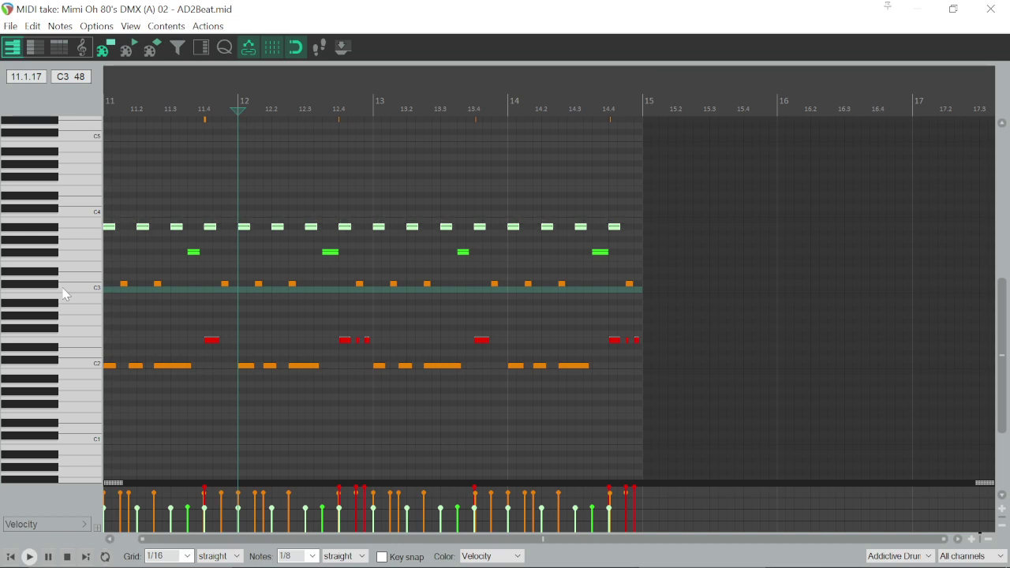
pyautogui.press('space')
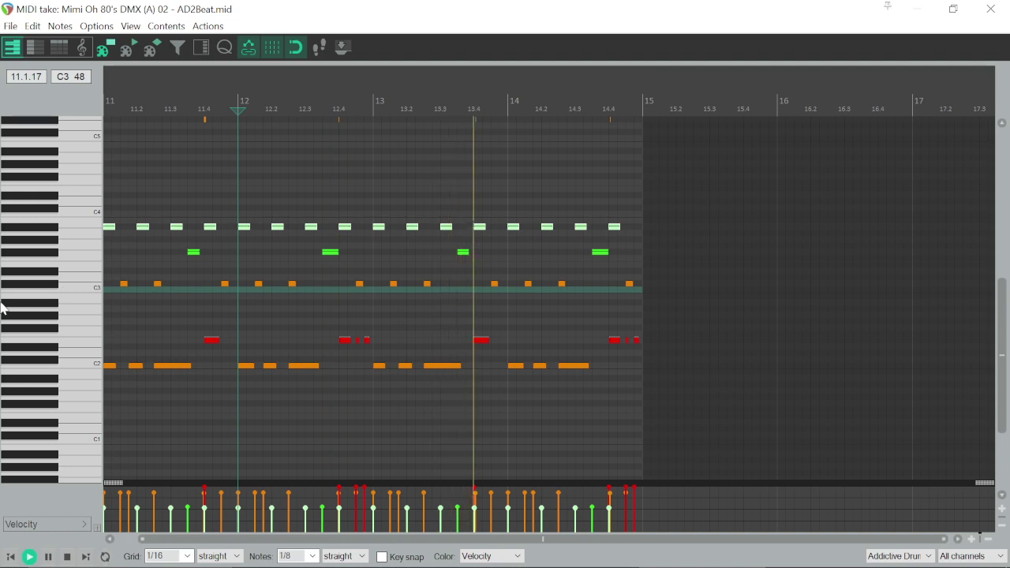
pyautogui.press('space')
# - Raise all C#3 notes in the beat eleven semitones to C4
pyautogui.click(35, 285)
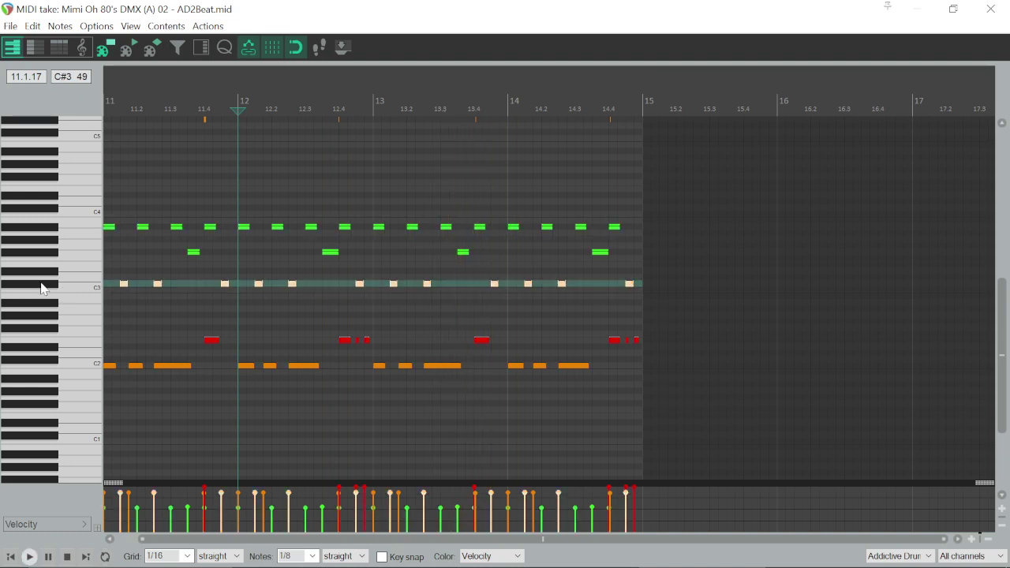
pyautogui.click(40, 289)
pyautogui.press('Up')
pyautogui.press('Up')
pyautogui.press('Up')
pyautogui.press('Up')
pyautogui.press('Up')
pyautogui.press('Up')
pyautogui.press('Up')
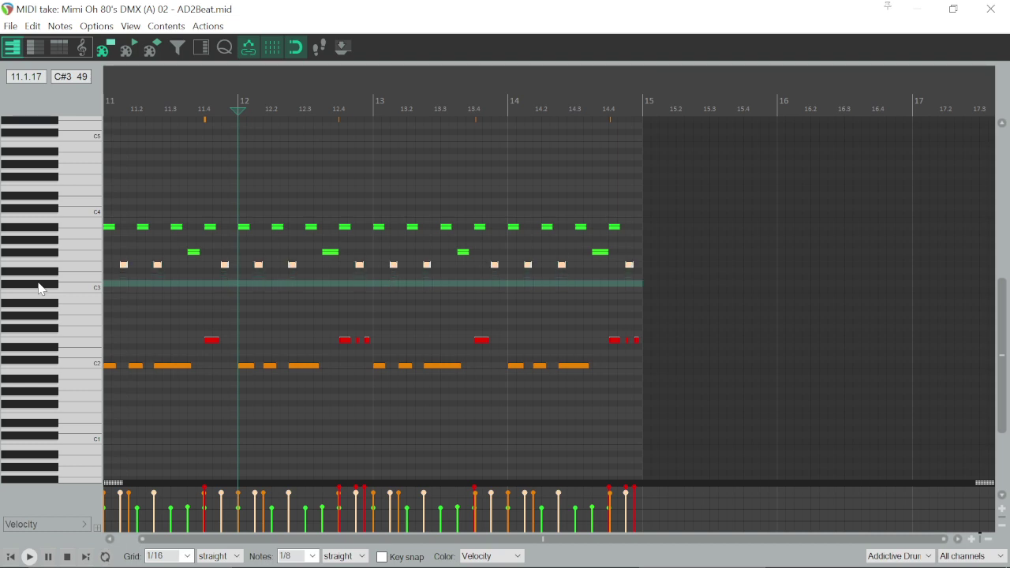
pyautogui.press('Up')
pyautogui.press('Up')
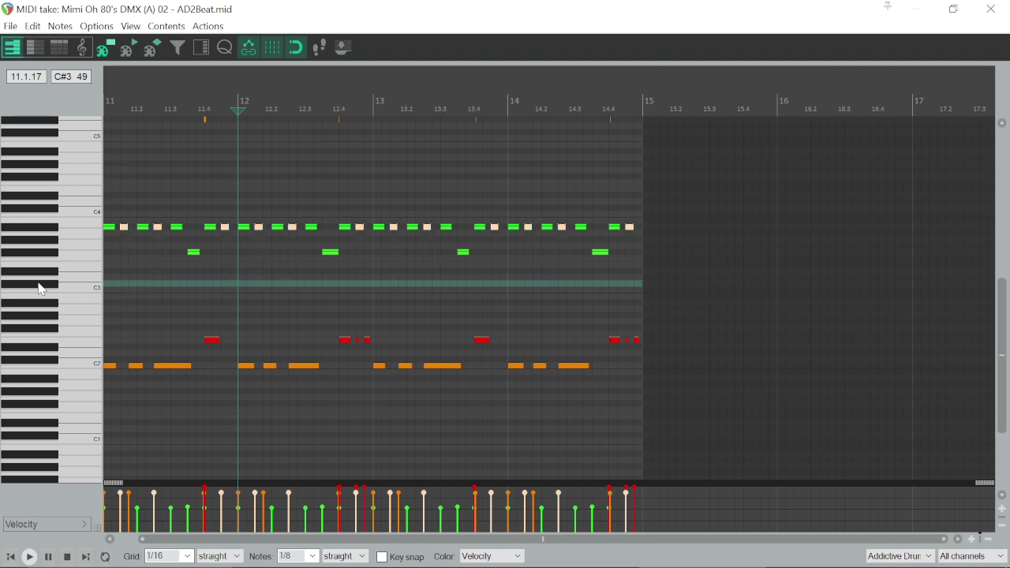
pyautogui.press('Up')
pyautogui.press('Up')
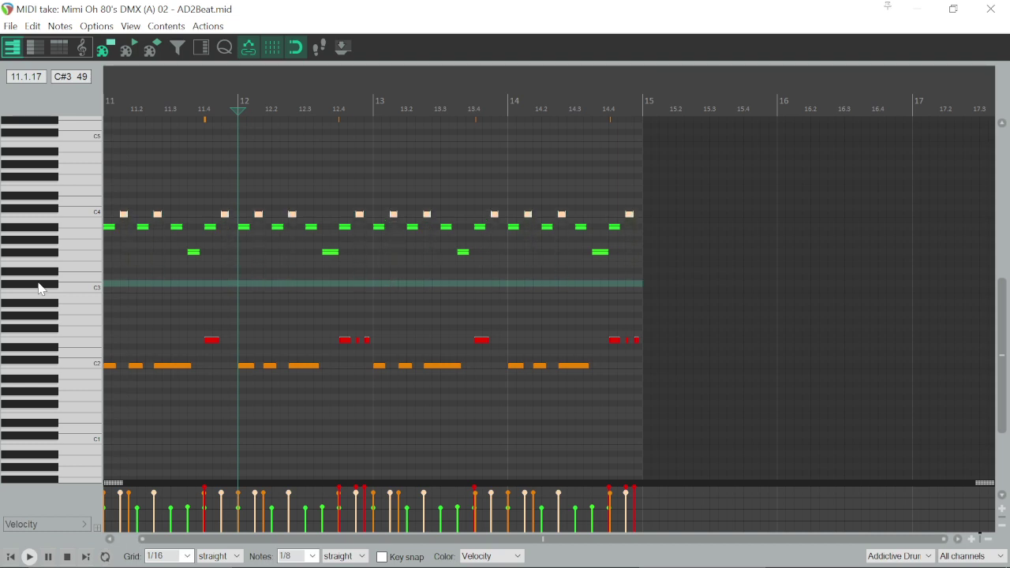
# - Try the A#3 notes two semitones higher at C4, play the pattern, and return them to A#3
pyautogui.click(40, 229)
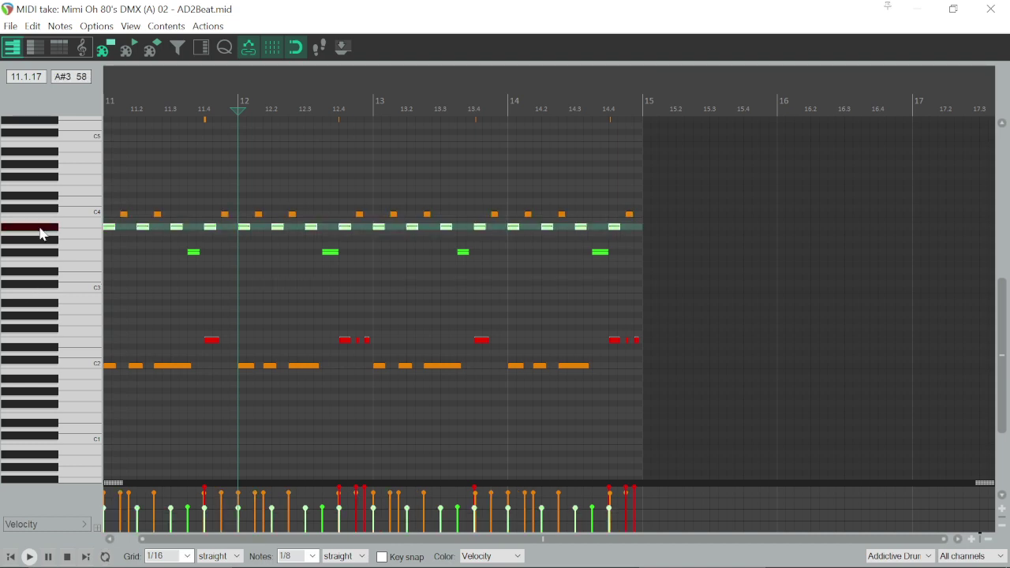
pyautogui.press('Up')
pyautogui.press('Up')
pyautogui.press('space')
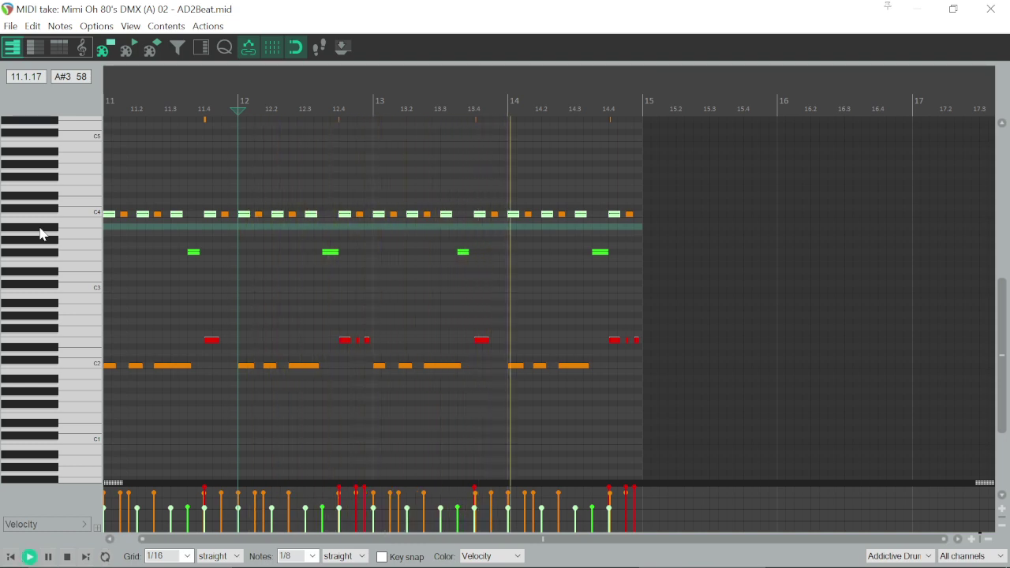
pyautogui.press('space')
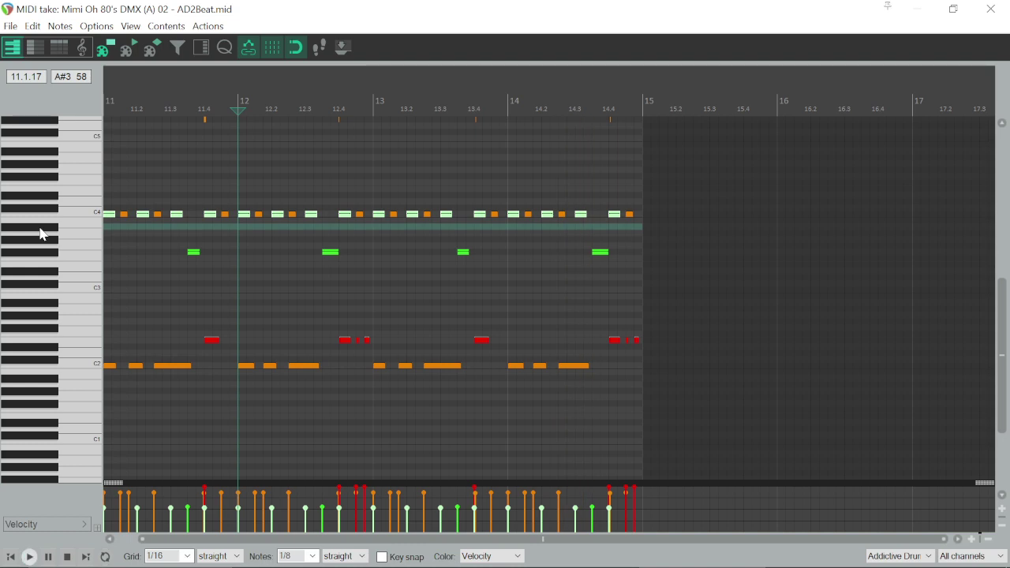
pyautogui.press('Down')
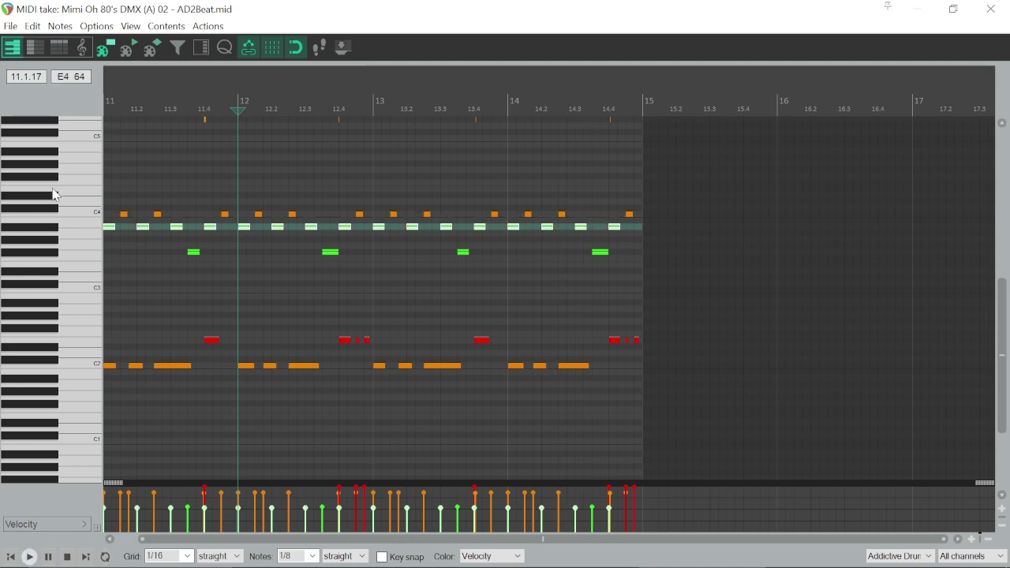
# - Lower the velocity of all C4 notes to slightly above that of the A#3 notes, and select the A#3 notes
pyautogui.click(69, 211)
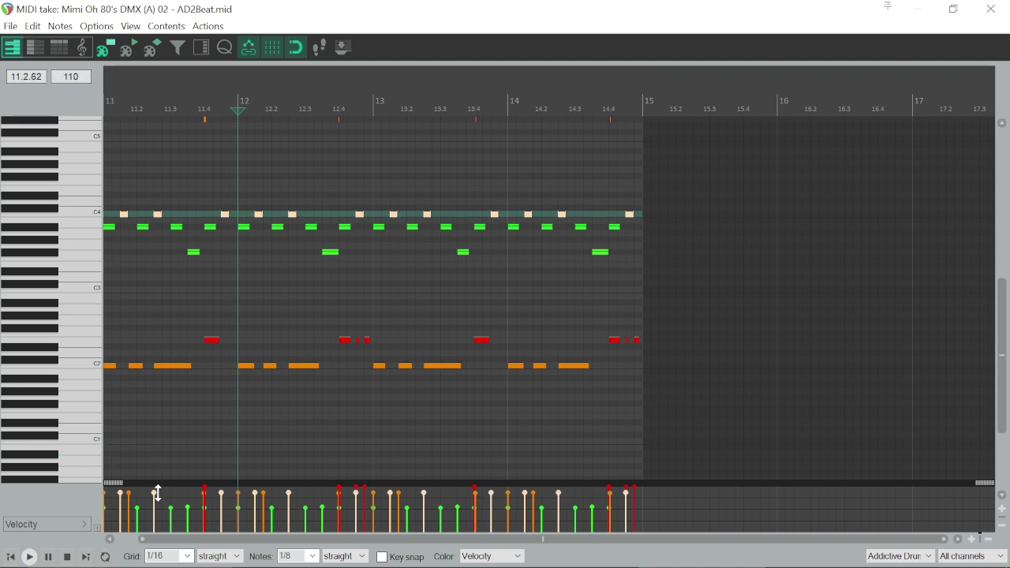
pyautogui.moveTo(157, 493); pyautogui.dragTo(156, 504)
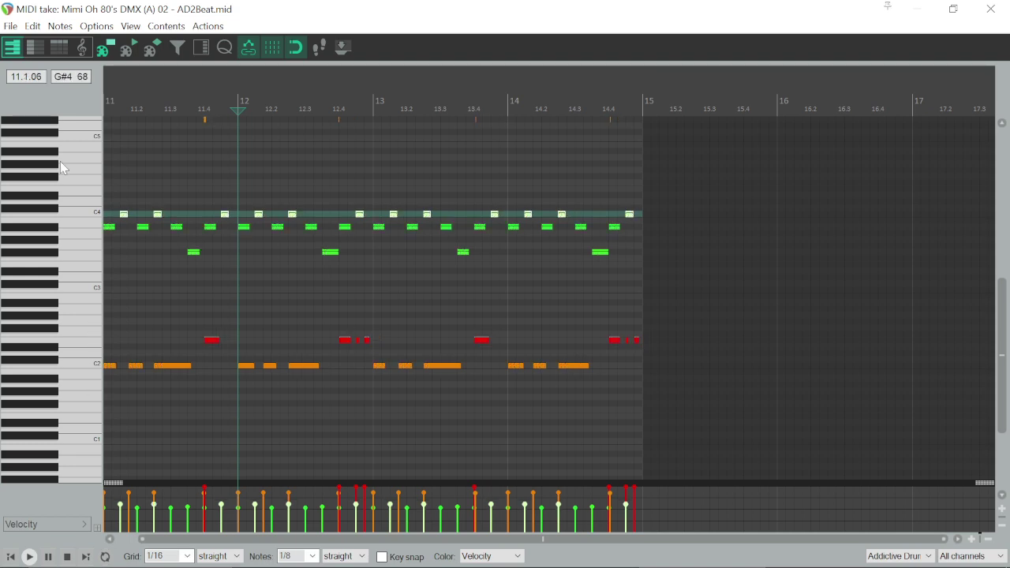
pyautogui.click(47, 228)
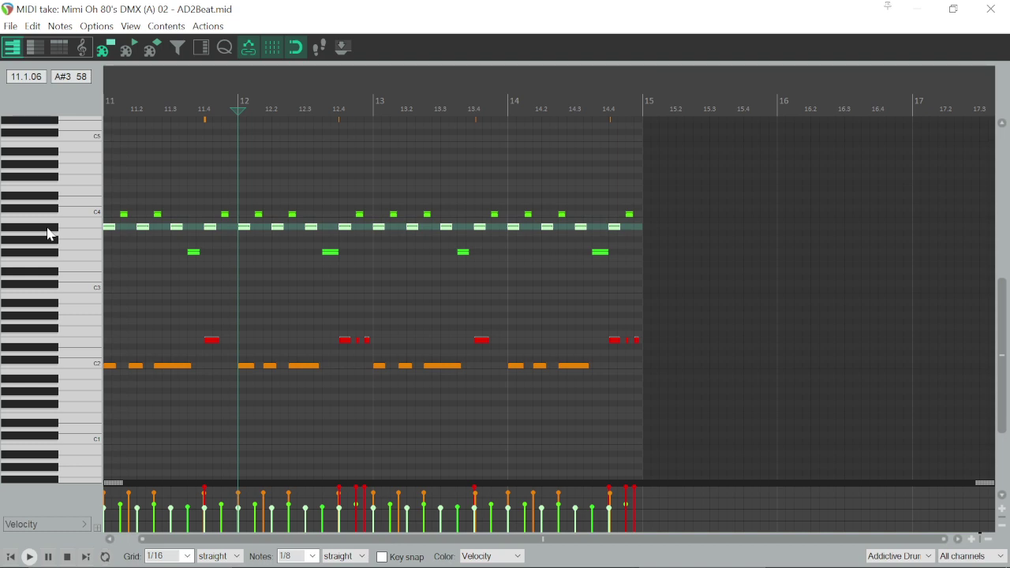
pyautogui.click(47, 234)
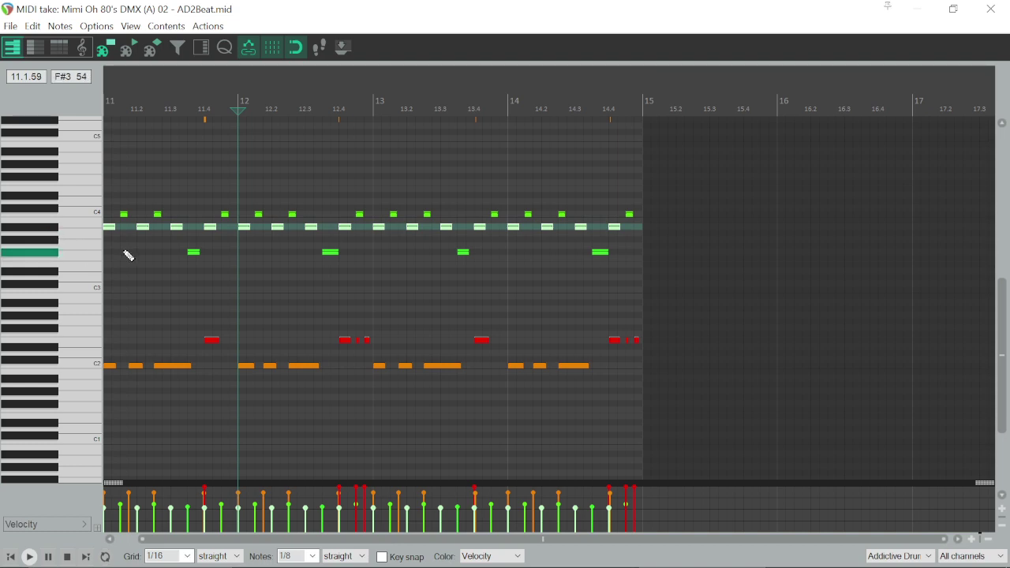
# - Raise the selected A#3 notes two semitones to C4, play the pattern, and return to the arrangement
pyautogui.hotkey('shift', 'Up')
pyautogui.press('Up')
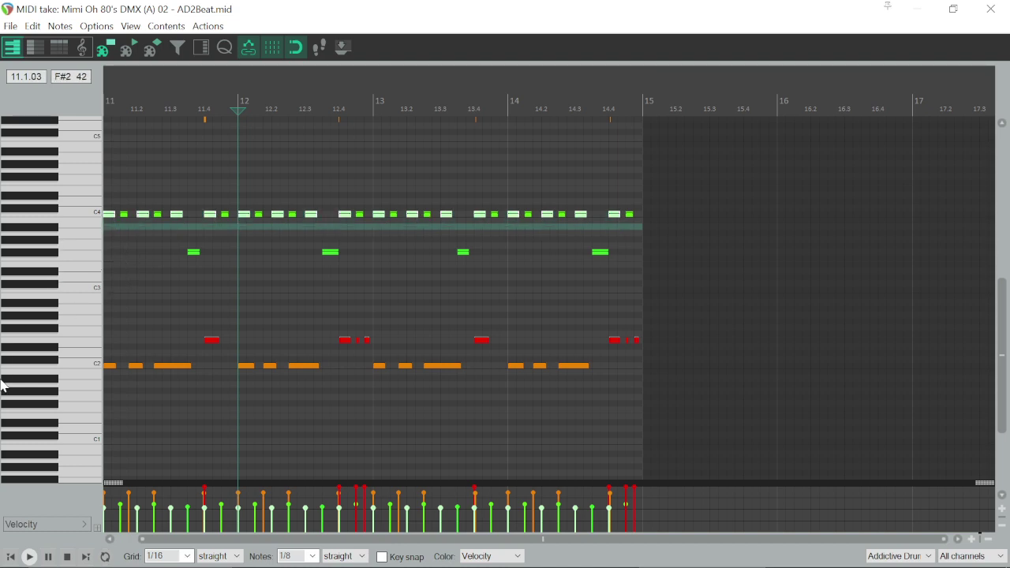
pyautogui.press('space')
pyautogui.click(992, 9)
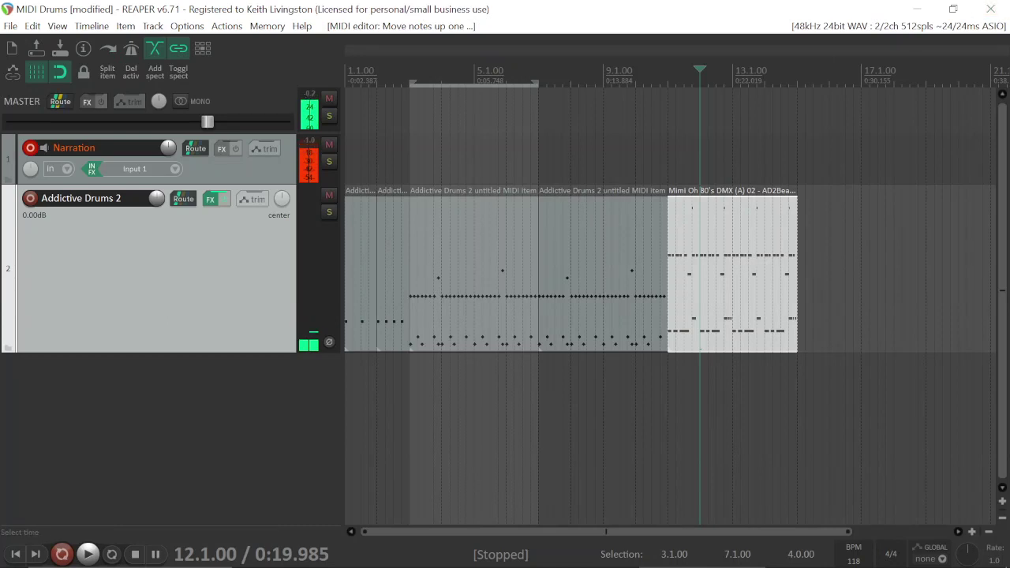
# - Play the arrangement from 9.4.00 to hear the transition into the Mimi Oh 80's DMX item
pyautogui.click(628, 160)
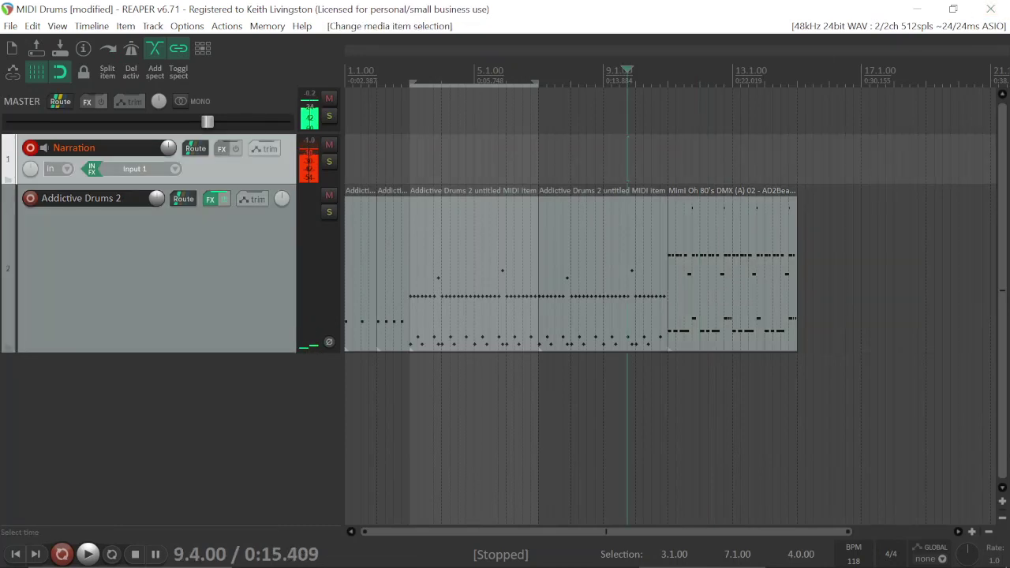
pyautogui.press('space')
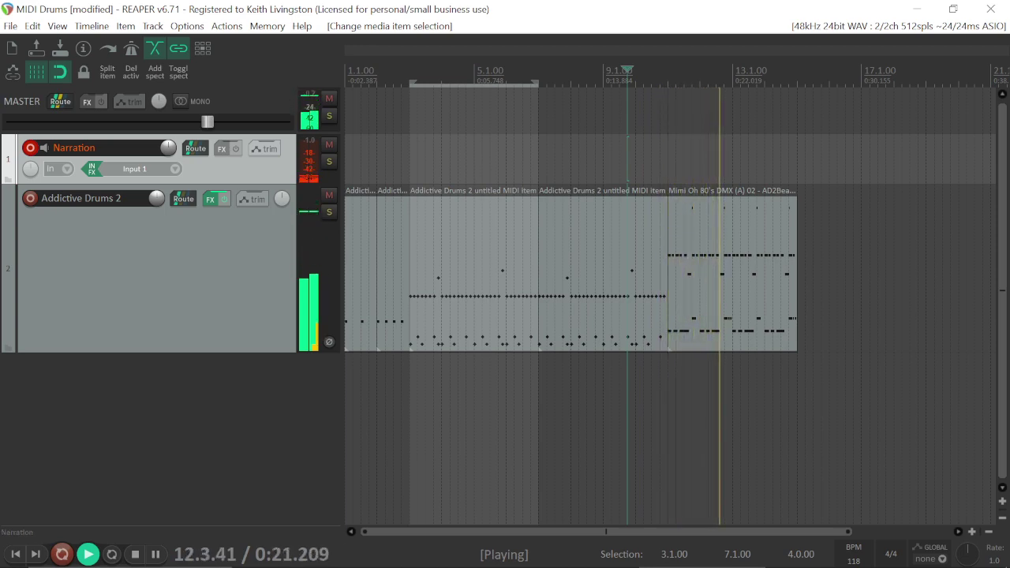
pyautogui.press('space')
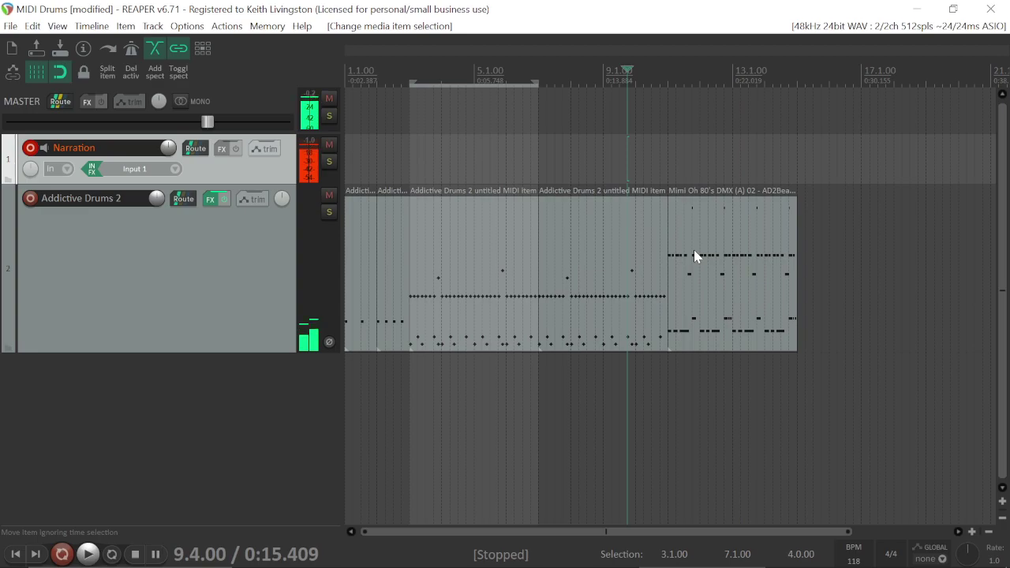
# - In the Mimi Oh 80's DMX item, raise only the first C4 note at bar 11 to F5
pyautogui.doubleClick(694, 252)
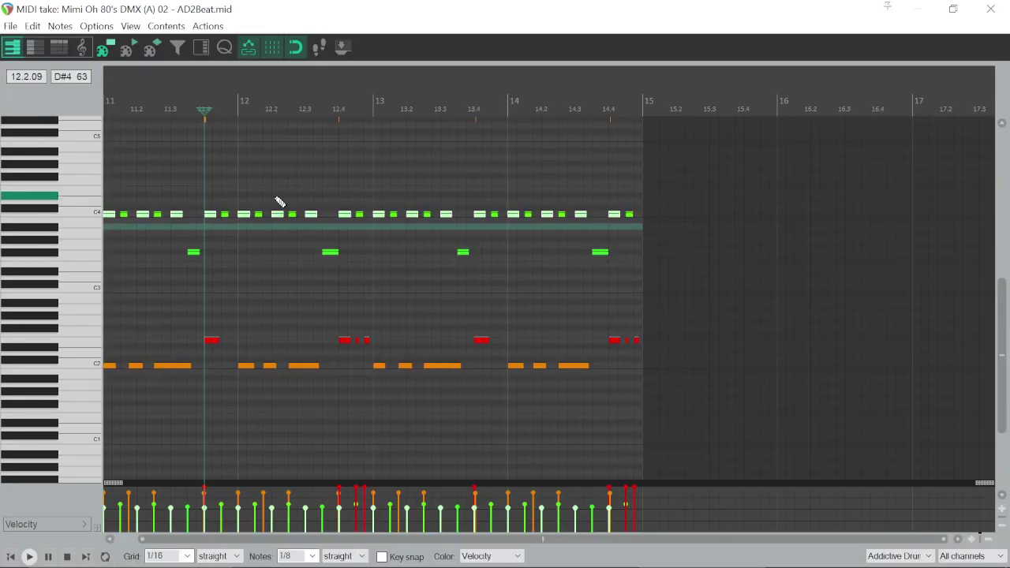
pyautogui.click(108, 218)
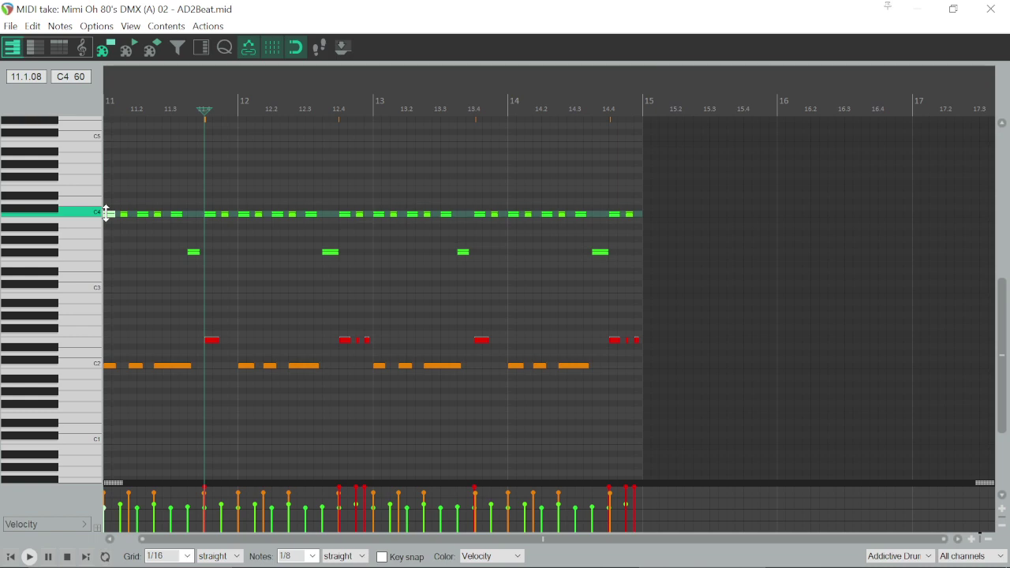
pyautogui.press('Up')
pyautogui.press('Up')
pyautogui.press('Up')
pyautogui.press('Up')
pyautogui.press('Up')
pyautogui.press('Up')
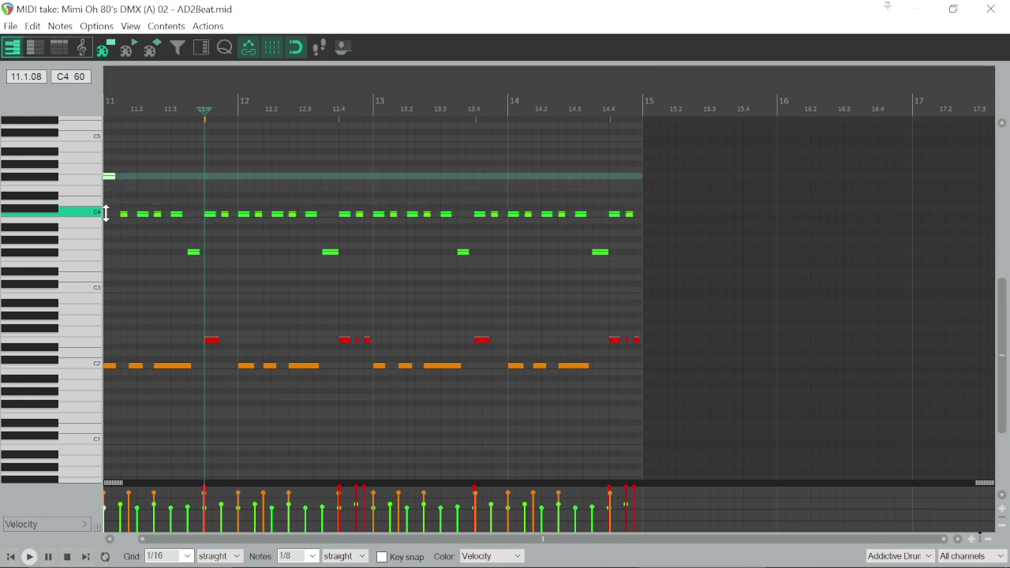
pyautogui.press('Up')
pyautogui.press('Up')
pyautogui.press('Up')
pyautogui.press('Up')
pyautogui.press('Up')
pyautogui.press('Up')
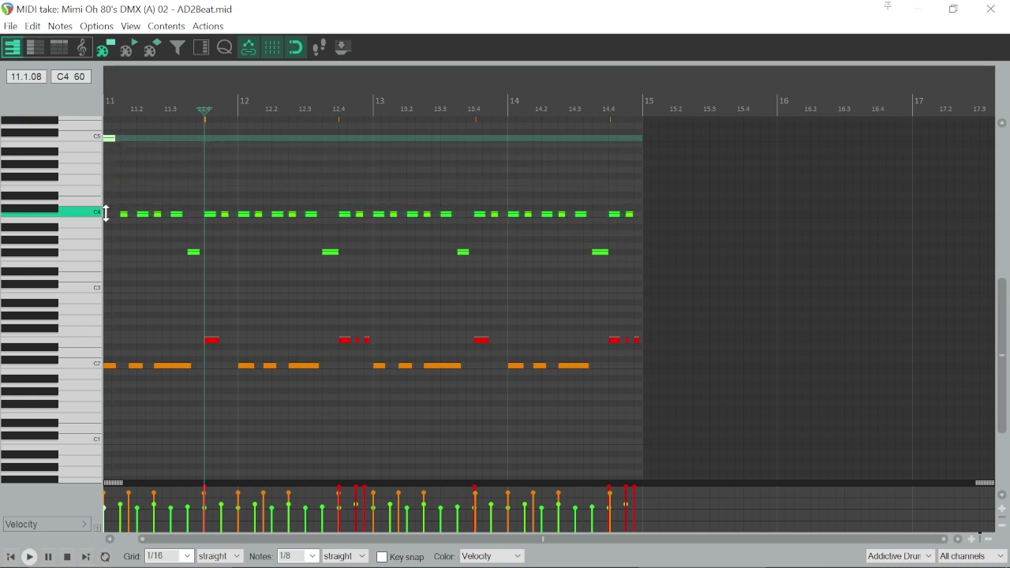
pyautogui.press('Up')
pyautogui.press('Up')
pyautogui.press('Up')
pyautogui.press('Up')
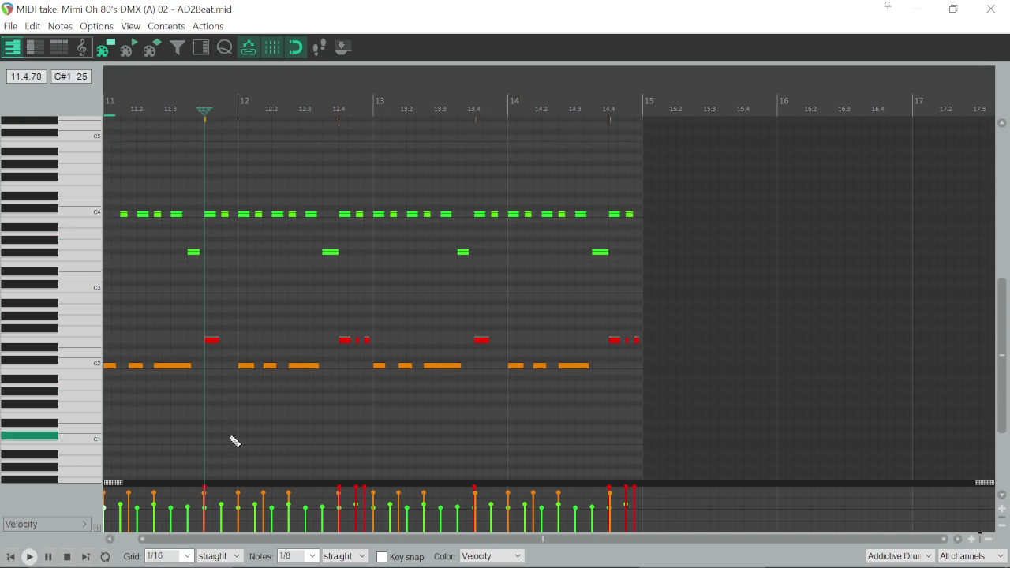
# - Raise the velocity of the F5 note at bar 11 to about 88, and play the pattern
pyautogui.scroll(3, 231, 454)
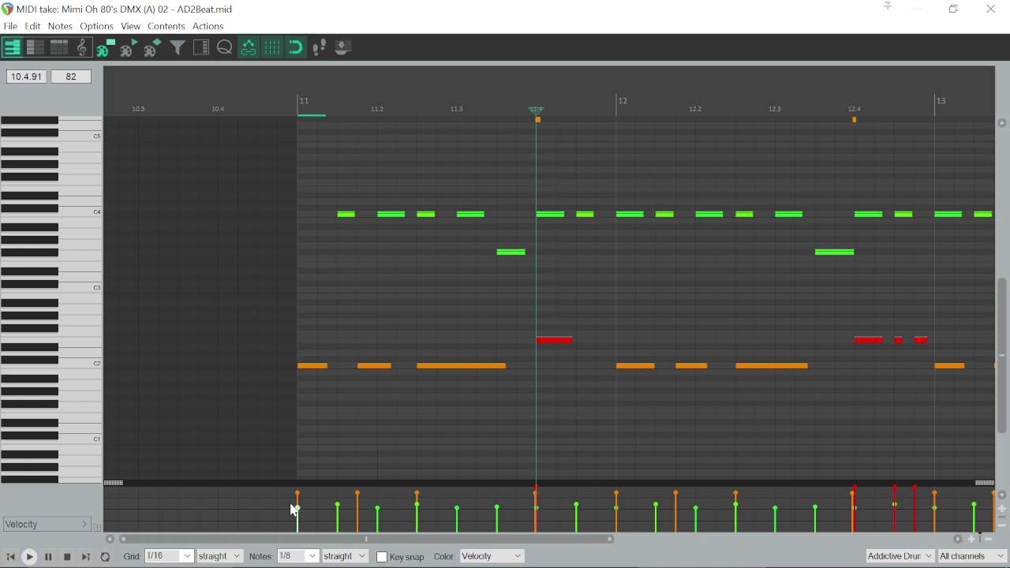
pyautogui.click(299, 513)
pyautogui.press('space')
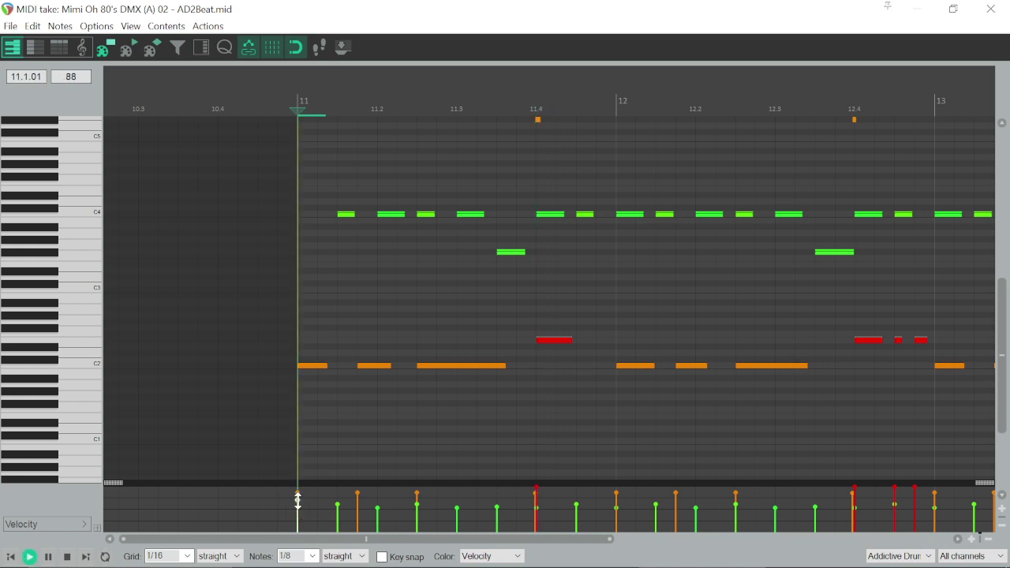
pyautogui.click(990, 10)
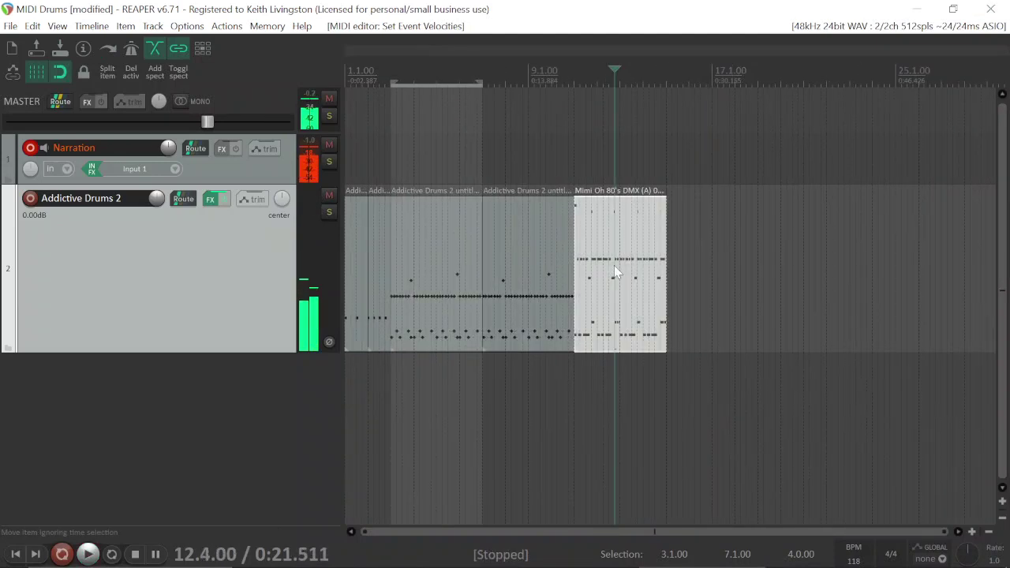
# - Copy the Mimi Oh 80's DMX item to start at bar 15, and open the copy in the MIDI editor
pyautogui.moveTo(614, 273); pyautogui.dragTo(717, 265)
pyautogui.doubleClick(691, 232)
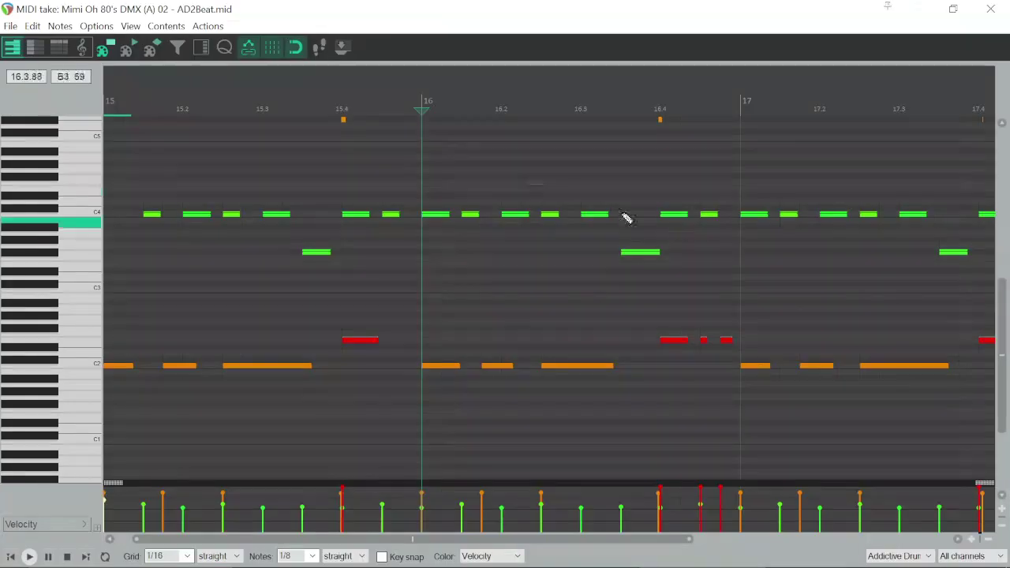
pyautogui.moveTo(310, 543); pyautogui.dragTo(297, 543)
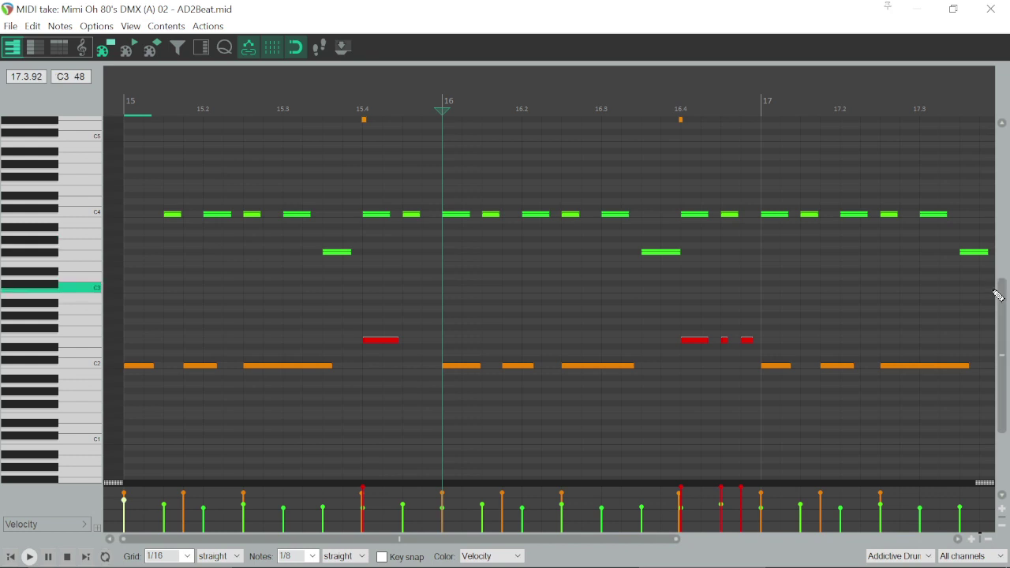
pyautogui.moveTo(1001, 289); pyautogui.dragTo(1001, 255)
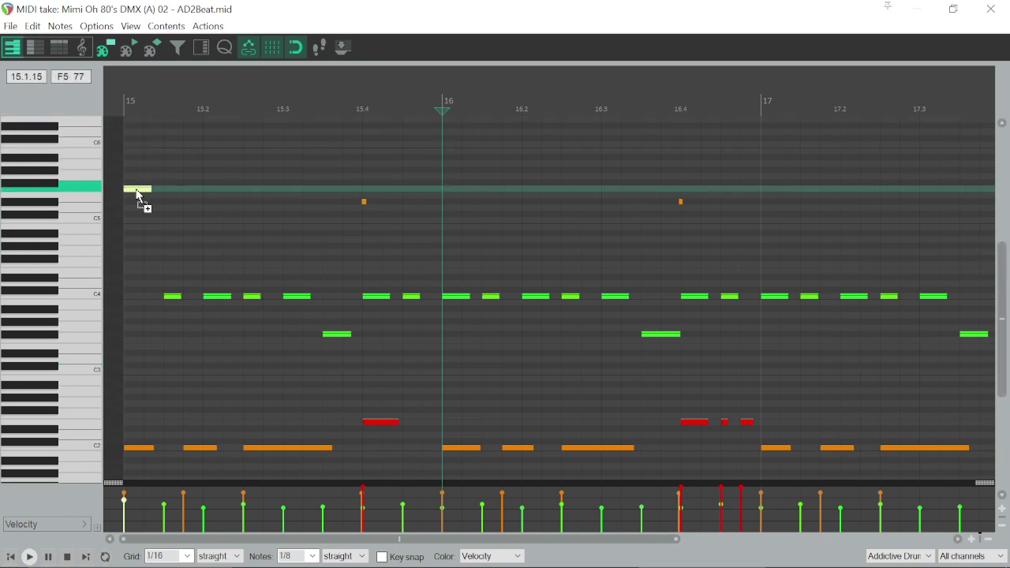
# - Lower the copied item's F5 note at bar 15 to D4, and return to the arrangement
pyautogui.press('Down')
pyautogui.press('Down')
pyautogui.press('Down')
pyautogui.press('Down')
pyautogui.press('Down')
pyautogui.press('Down')
pyautogui.press('Down')
pyautogui.press('Down')
pyautogui.press('Down')
pyautogui.press('Down')
pyautogui.press('Down')
pyautogui.press('Down')
pyautogui.press('Down')
pyautogui.press('Down')
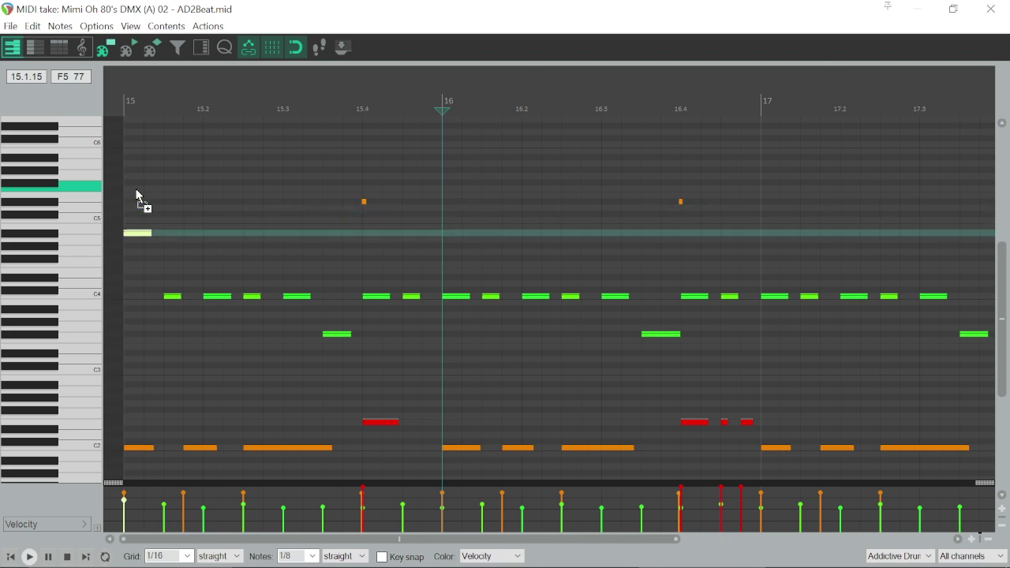
pyautogui.press('Down')
pyautogui.press('Down')
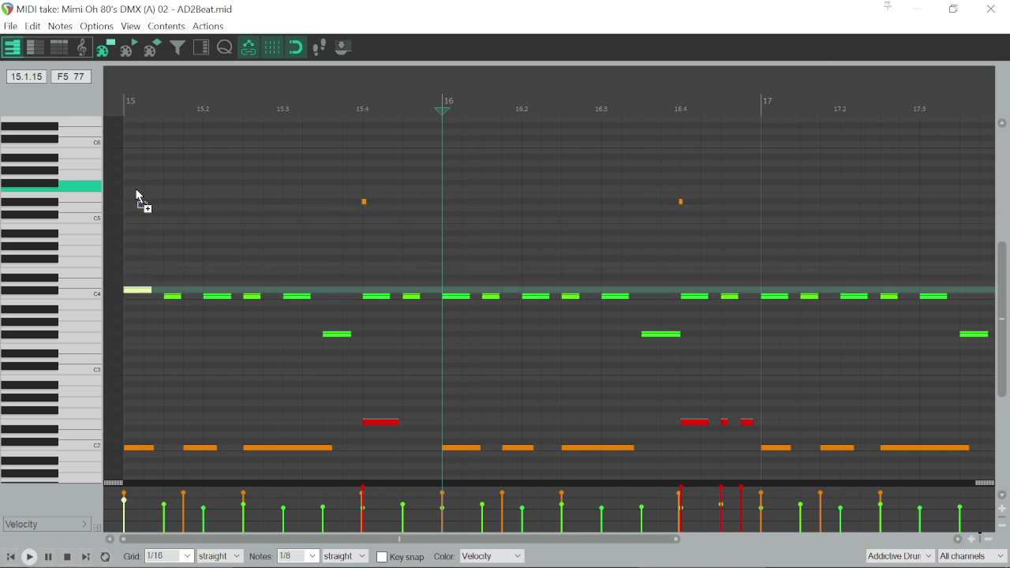
pyautogui.press('Up')
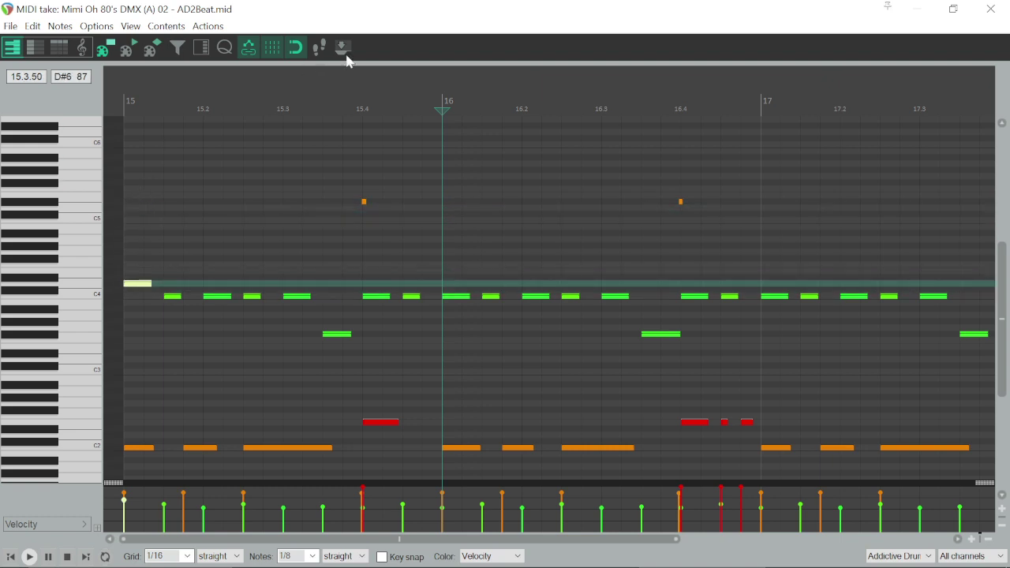
pyautogui.click(989, 9)
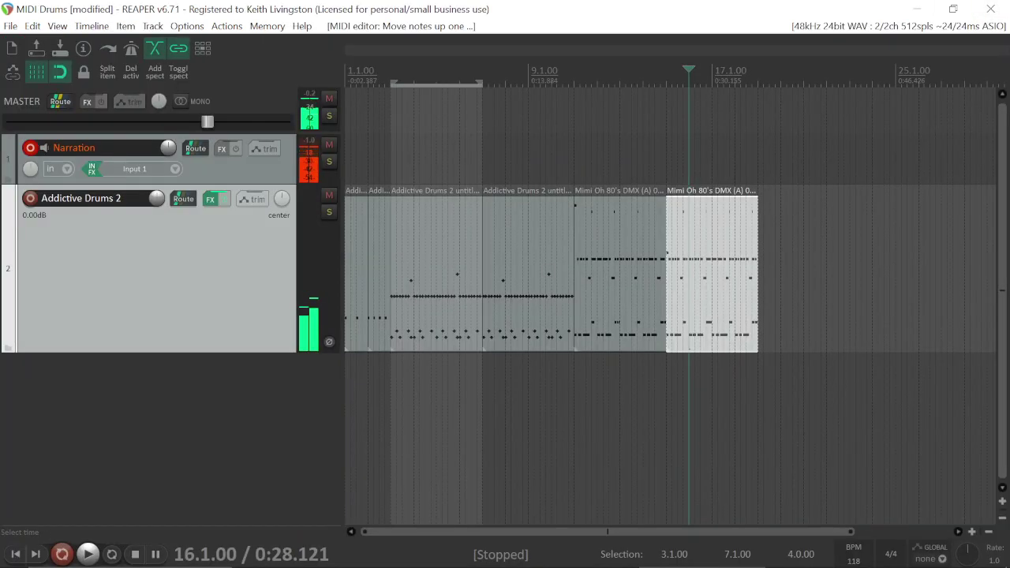
# - Play the arrangement from 10.4.00 to hear both Mimi Oh 80's DMX items
pyautogui.click(569, 160)
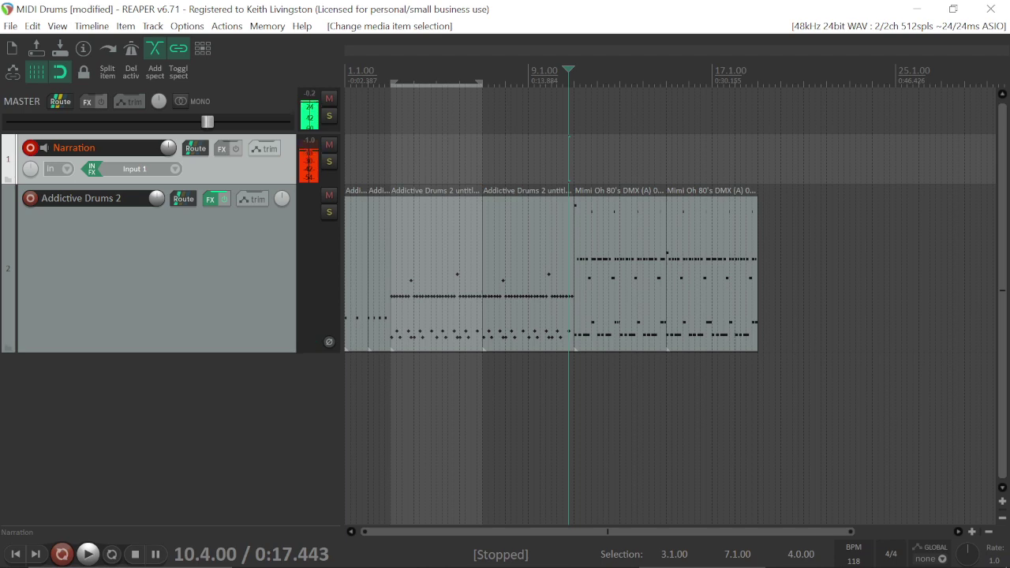
pyautogui.press('space')
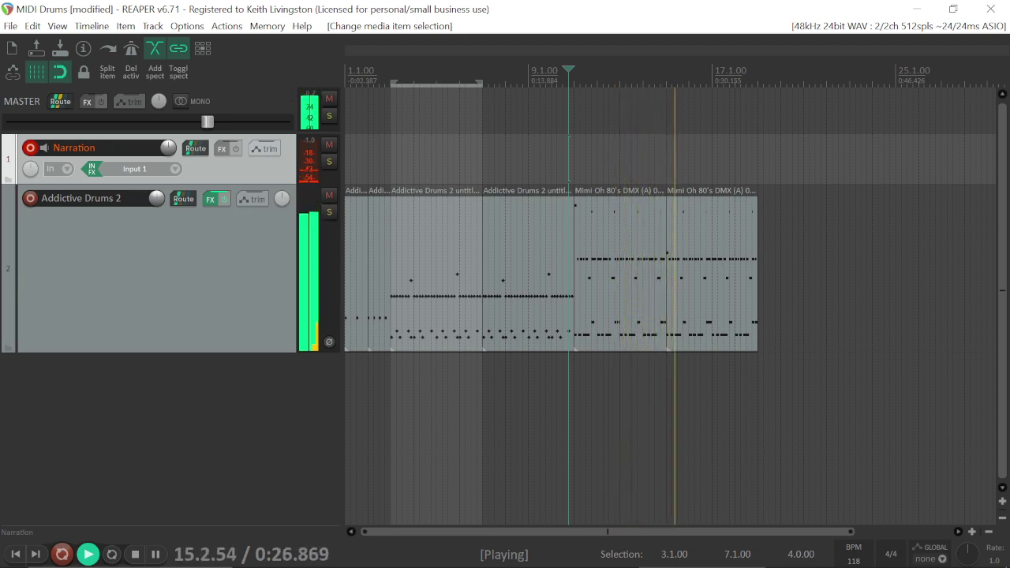
pyautogui.press('space')
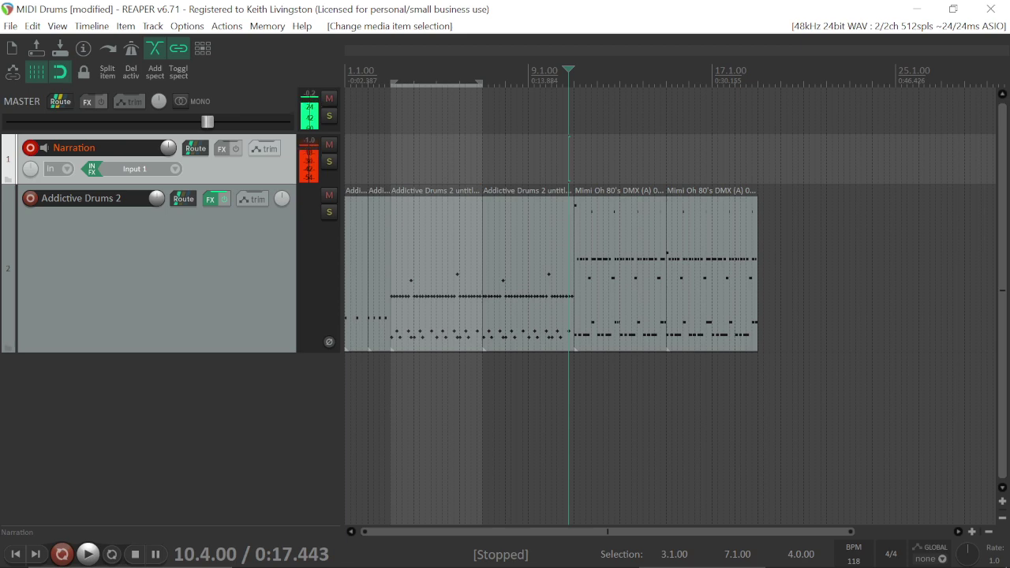
# - Copy the two four-bar Addictive Drums 2 items before bar 11 to follow the Mimi Oh items, starting at bar 19
pyautogui.click(593, 252)
pyautogui.click(707, 256)
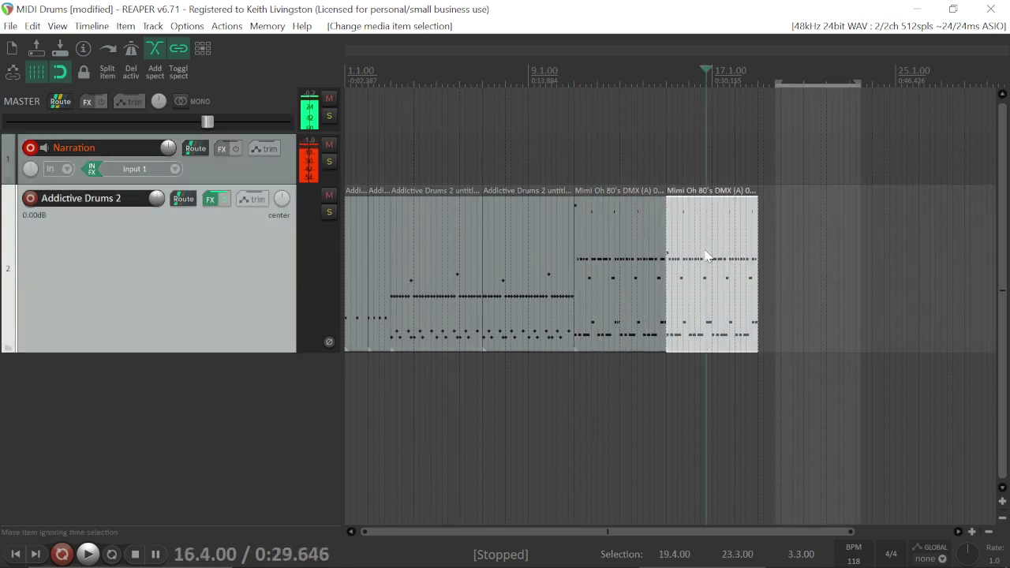
pyautogui.click(452, 251)
pyautogui.click(523, 249)
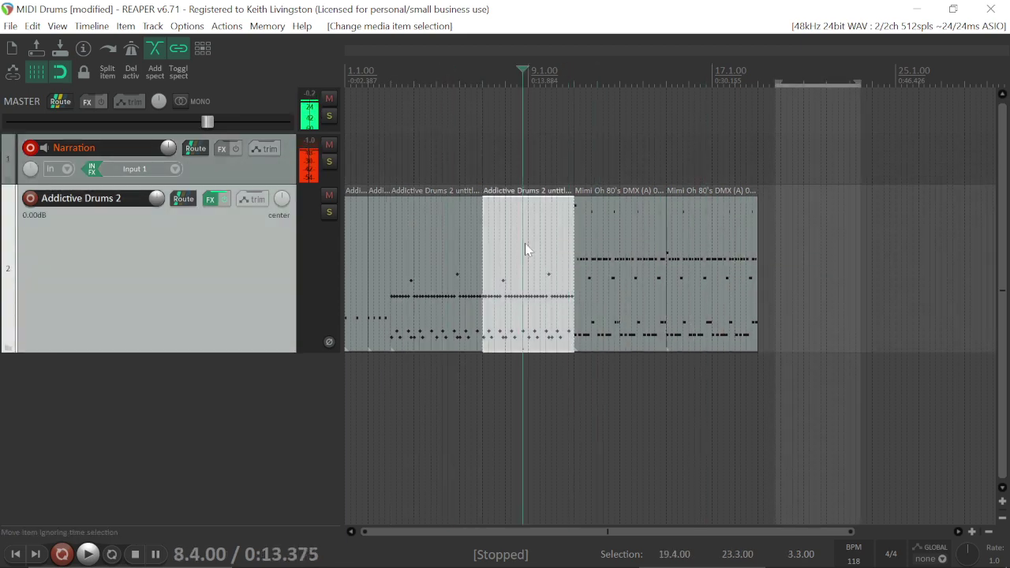
pyautogui.keyDown('ctrl'); pyautogui.click(451, 250); pyautogui.keyUp('ctrl')
pyautogui.moveTo(451, 247); pyautogui.dragTo(824, 264)
# - Copy the pair of Mimi Oh 80's DMX items from bar 11 to bar 27 and again to bar 35
pyautogui.click(636, 252)
pyautogui.keyDown('ctrl'); pyautogui.click(686, 250); pyautogui.keyUp('ctrl')
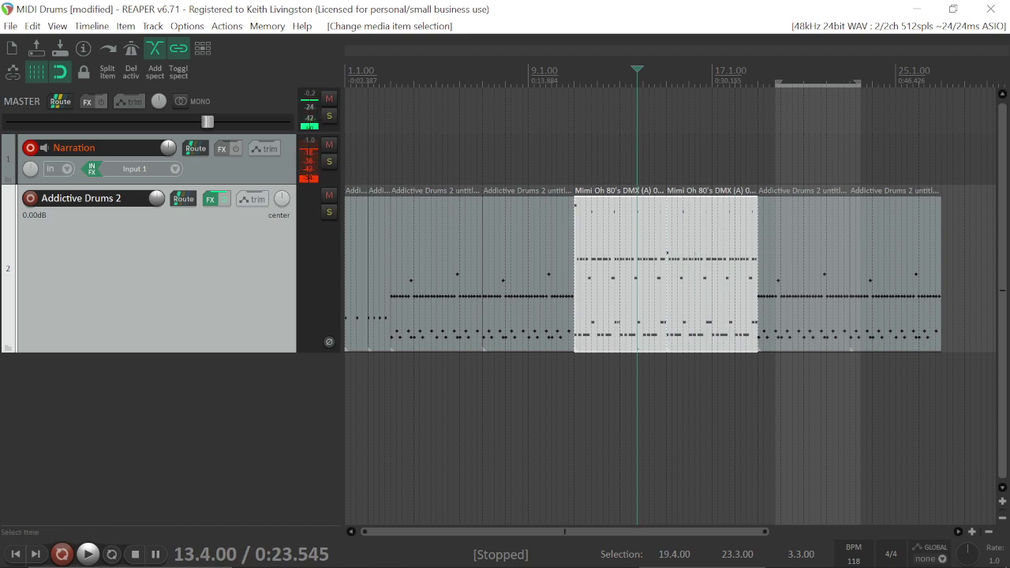
pyautogui.click(990, 532)
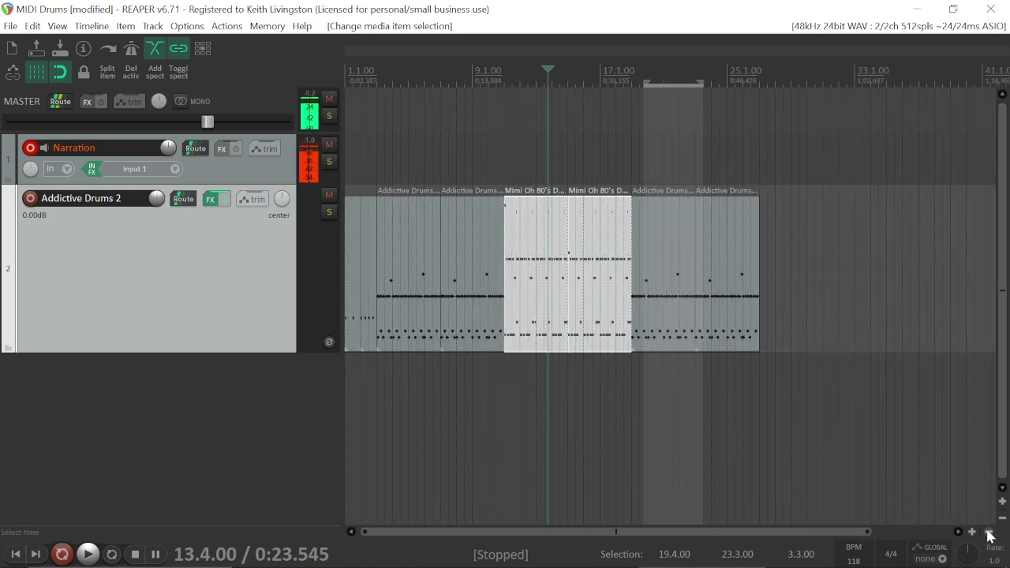
pyautogui.moveTo(532, 250); pyautogui.dragTo(916, 251)
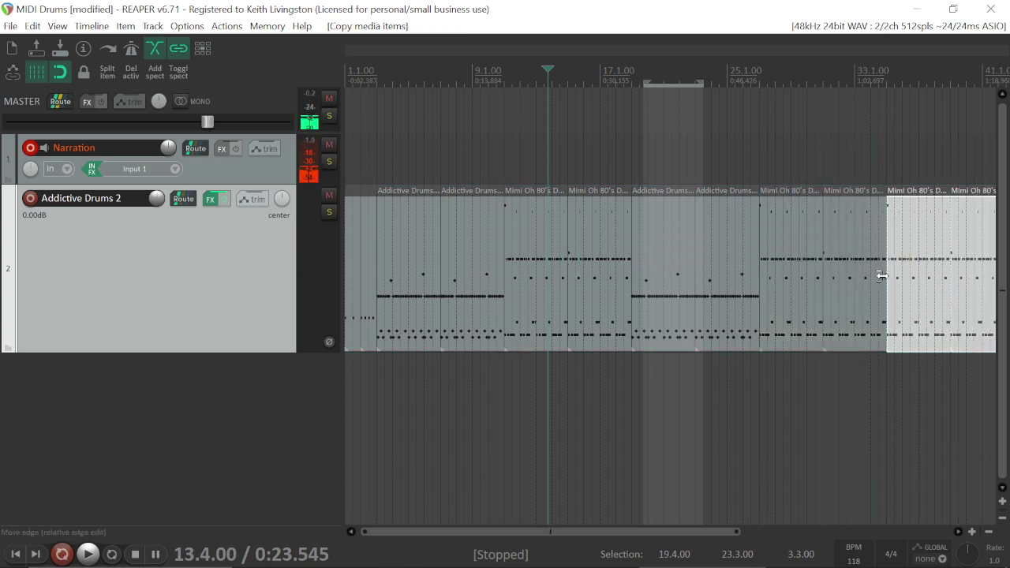
pyautogui.scroll(-1, 916, 251)
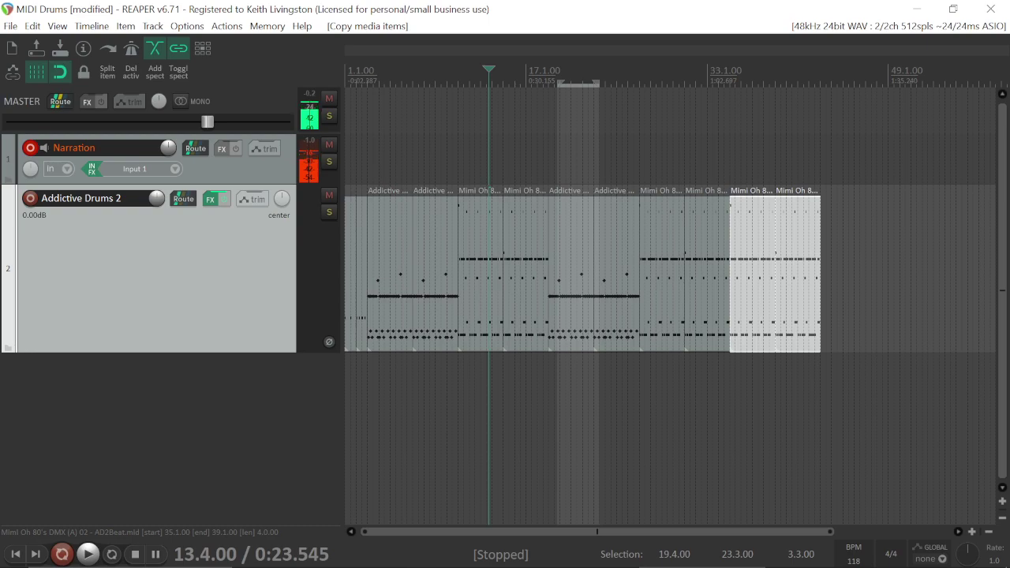
# - Open the Mimi Oh 80's DMX item at bar 11 in the MIDI editor, and select its D#5 note at 11.4
pyautogui.press('Home')
pyautogui.doubleClick(486, 214)
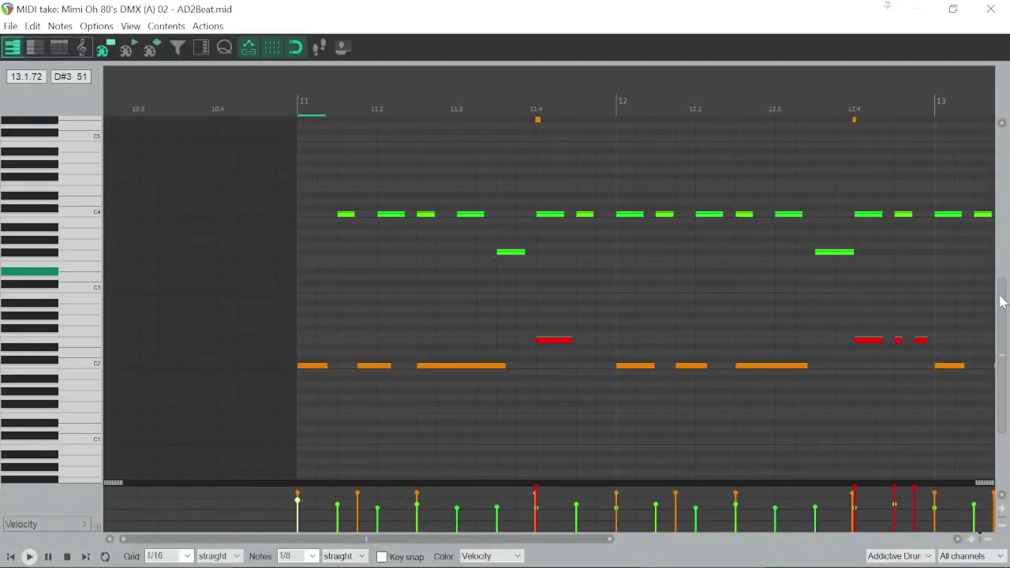
pyautogui.moveTo(1001, 300); pyautogui.dragTo(997, 220)
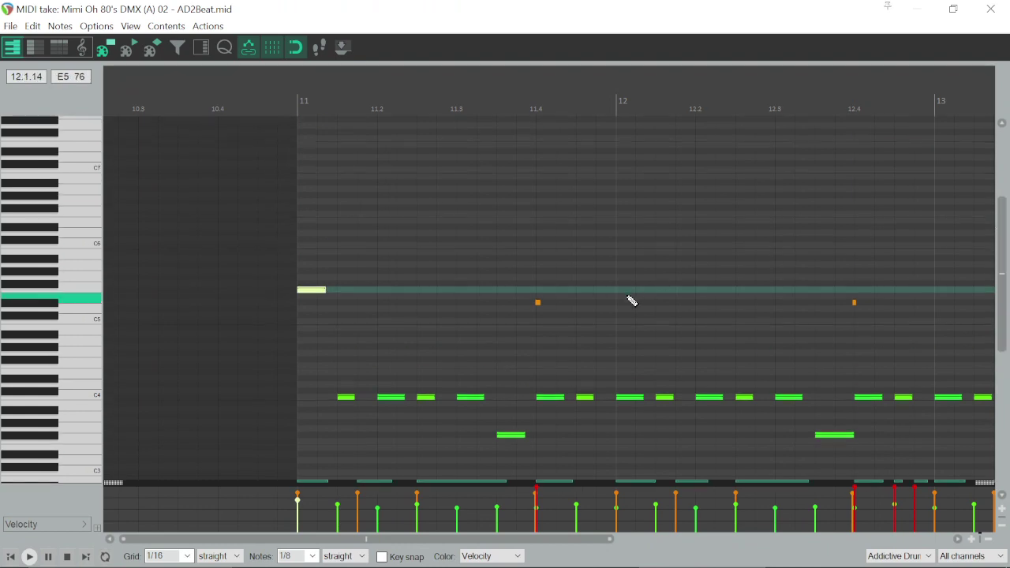
pyautogui.click(538, 304)
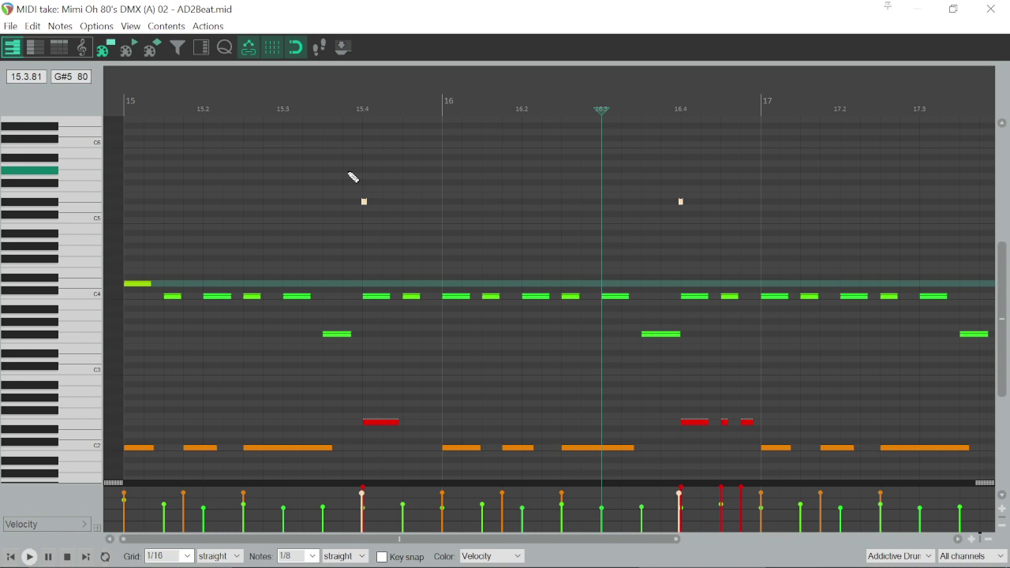
# - Delete all four D#5 notes in the Mimi Oh 80's DMX item at bar 15
pyautogui.scroll(-3, 356, 172)
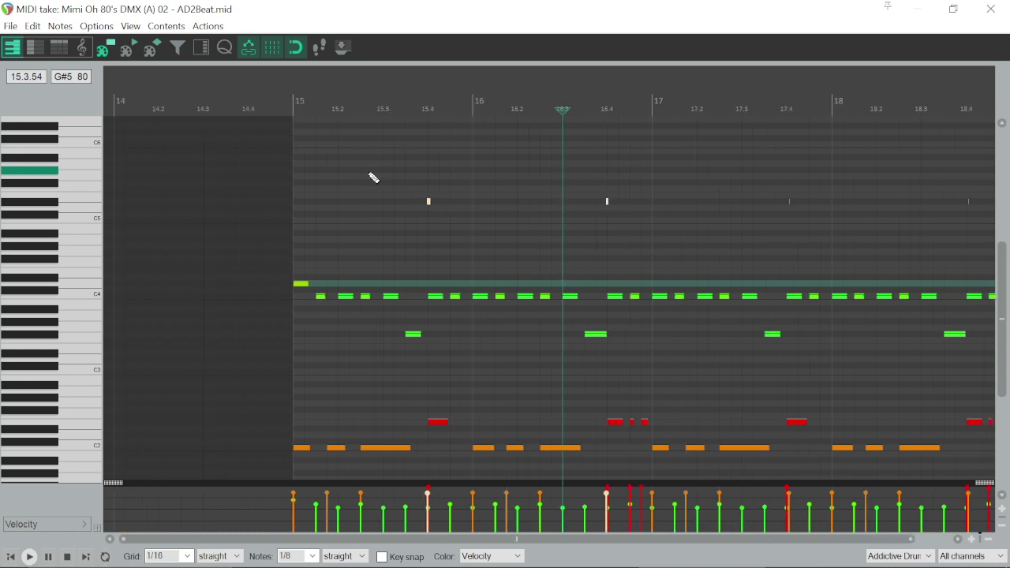
pyautogui.scroll(-2, 379, 176)
pyautogui.moveTo(431, 184); pyautogui.dragTo(901, 224)
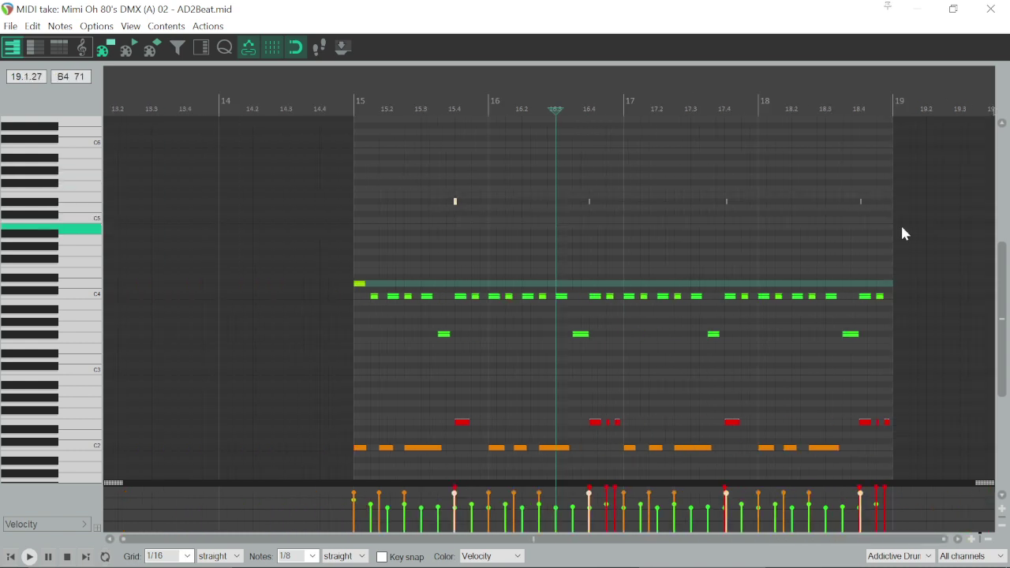
pyautogui.moveTo(438, 182); pyautogui.dragTo(882, 233)
pyautogui.press('Delete')
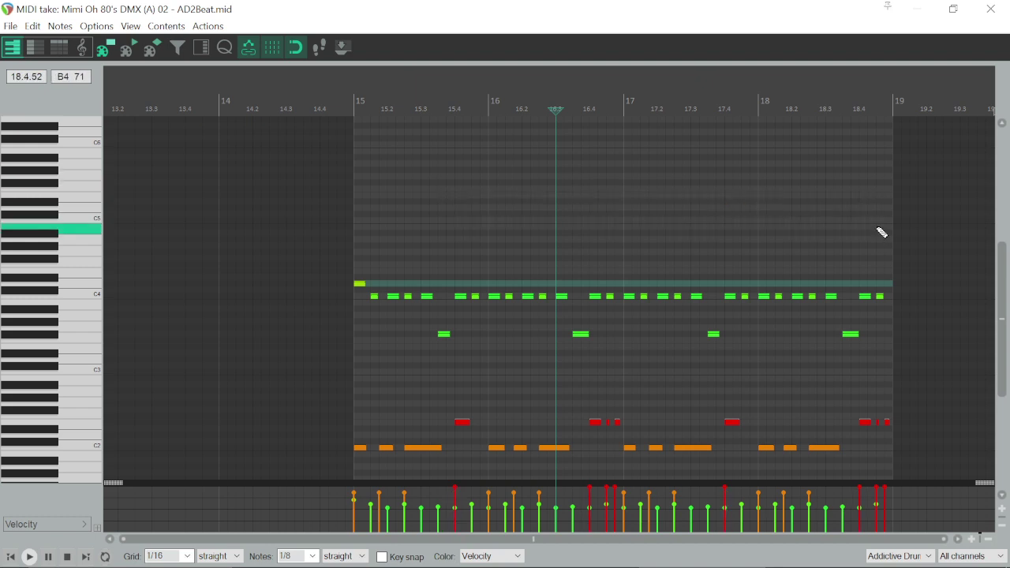
# - Examine the Addictive Drums 2 item at bar 3 in the MIDI editor, and play it back from 5.3
pyautogui.click(992, 8)
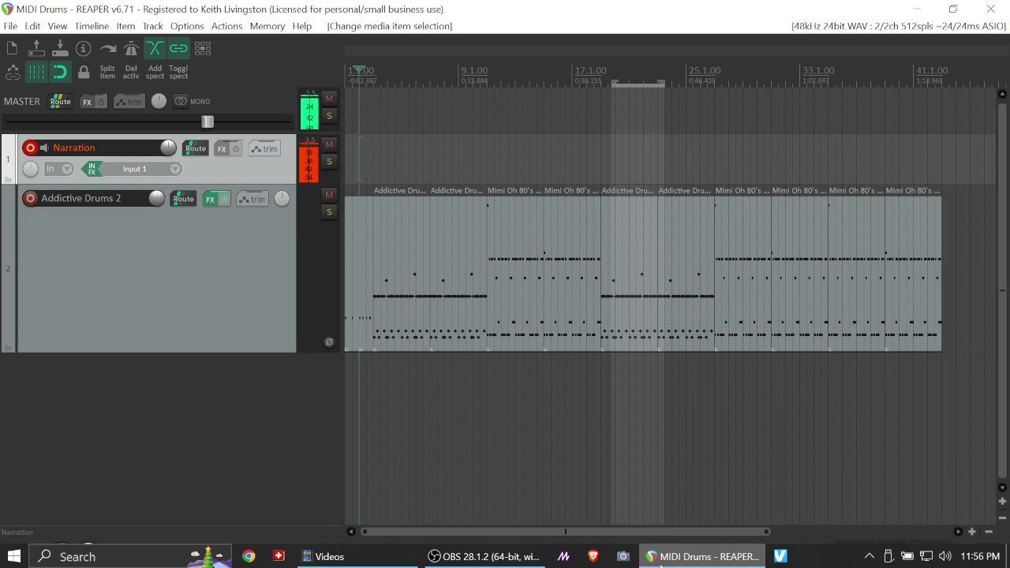
pyautogui.click(421, 252)
pyautogui.click(458, 248)
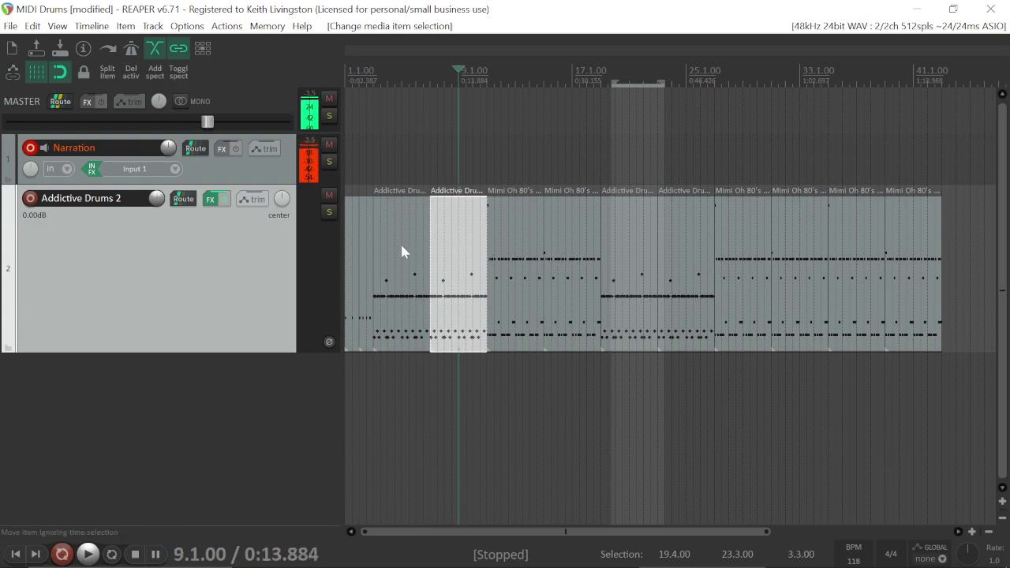
pyautogui.click(402, 245)
pyautogui.doubleClick(418, 249)
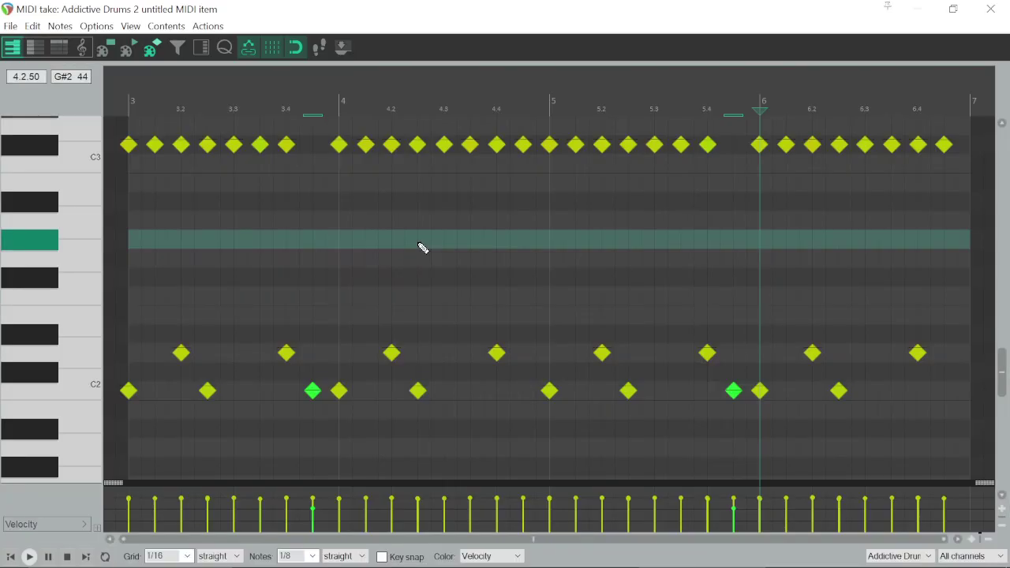
pyautogui.click(948, 359)
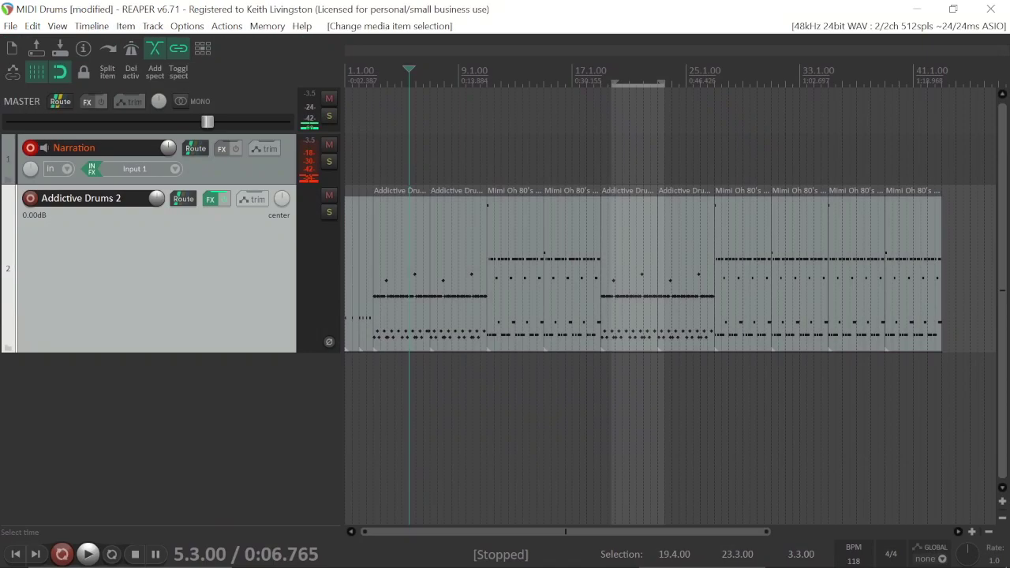
pyautogui.press('space')
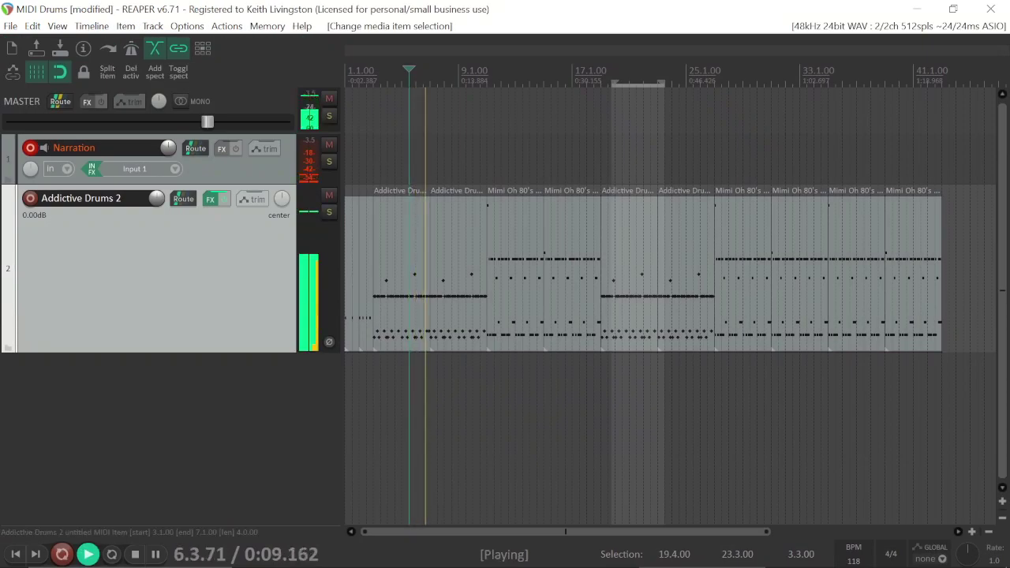
pyautogui.press('space')
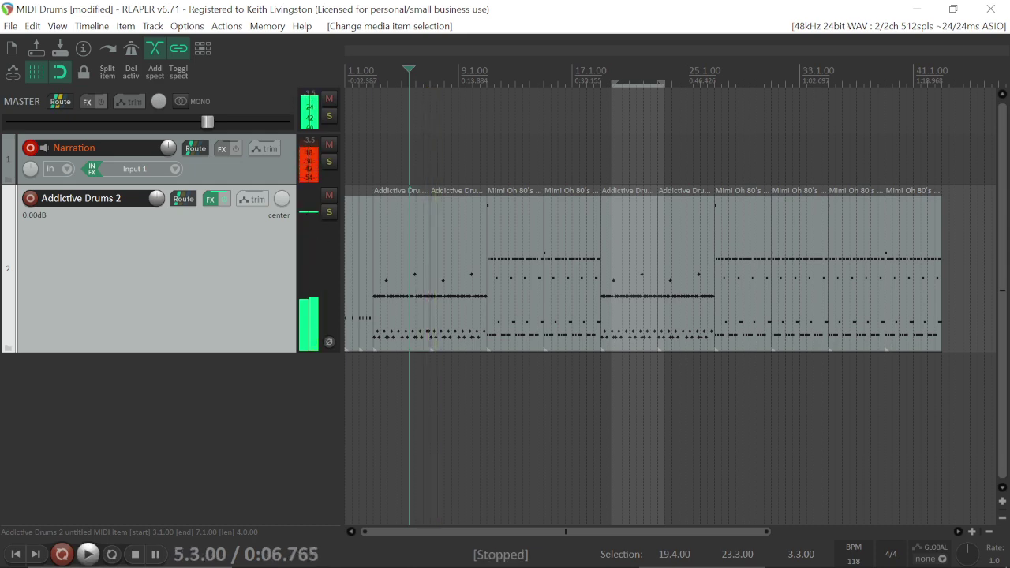
# - Trim the end of the Addictive Drums 2 item before bar 11 back to 10.3.75
pyautogui.click(473, 162)
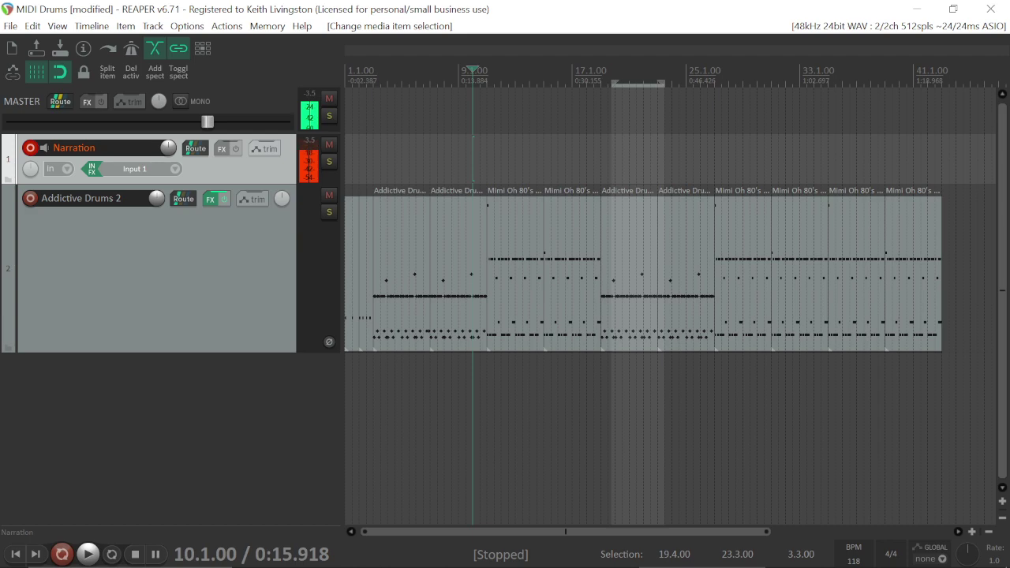
pyautogui.scroll(5, 621, 279)
pyautogui.moveTo(621, 279); pyautogui.dragTo(589, 279)
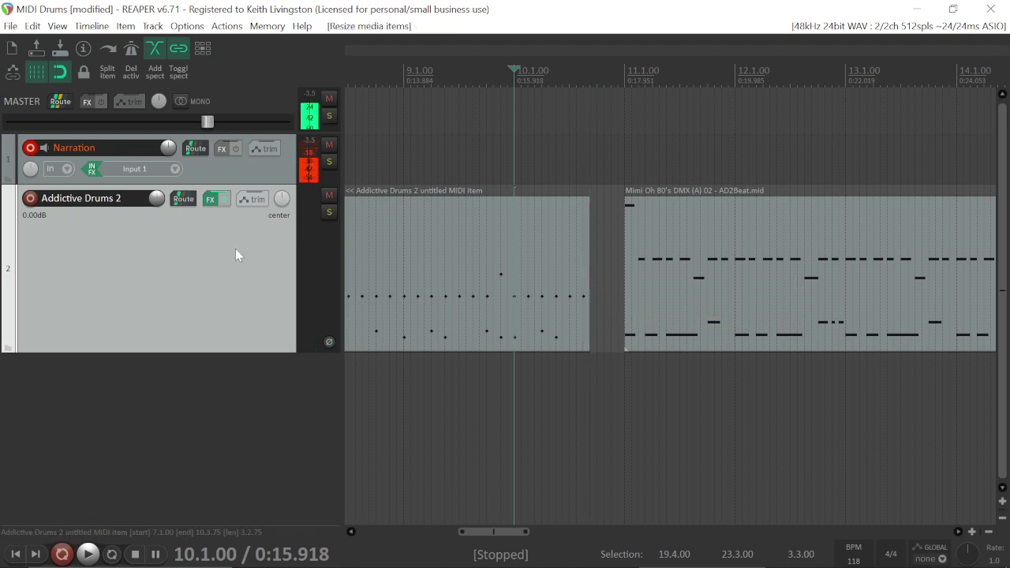
# - Open the Addictive Drums 2 plugin and filter its 4/4 beat library to list only fills
pyautogui.click(207, 201)
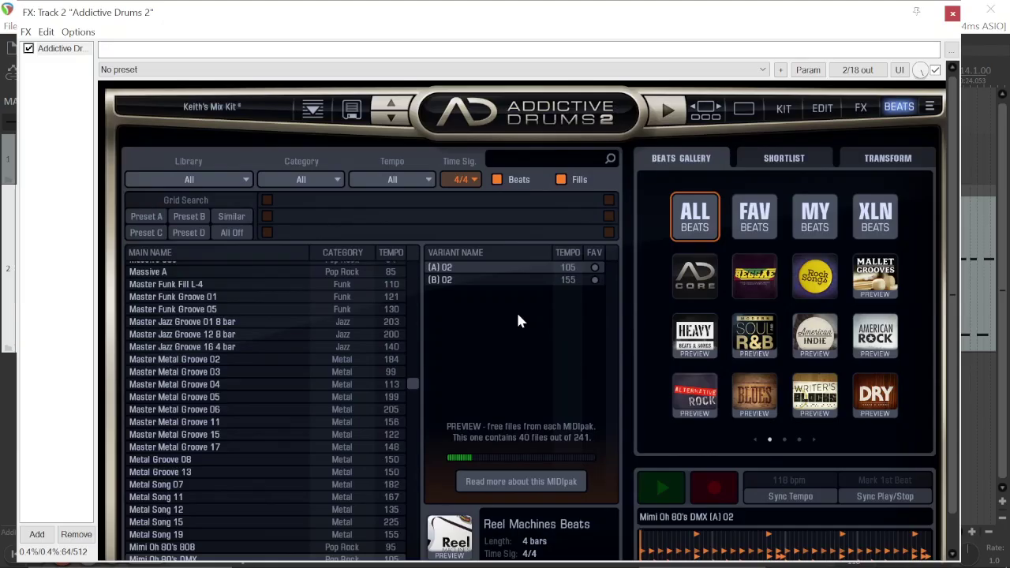
pyautogui.click(496, 179)
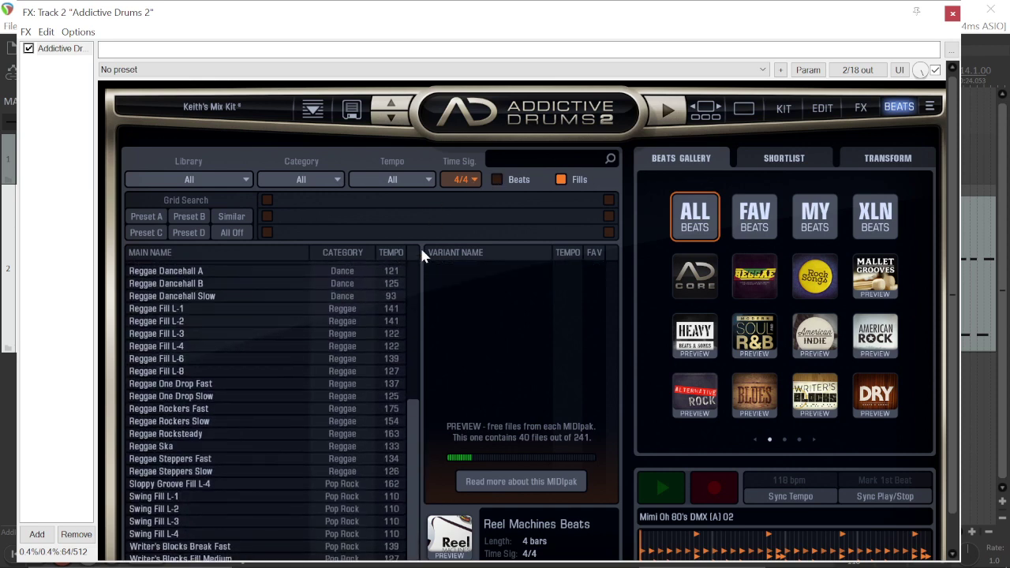
pyautogui.moveTo(415, 406); pyautogui.dragTo(401, 243)
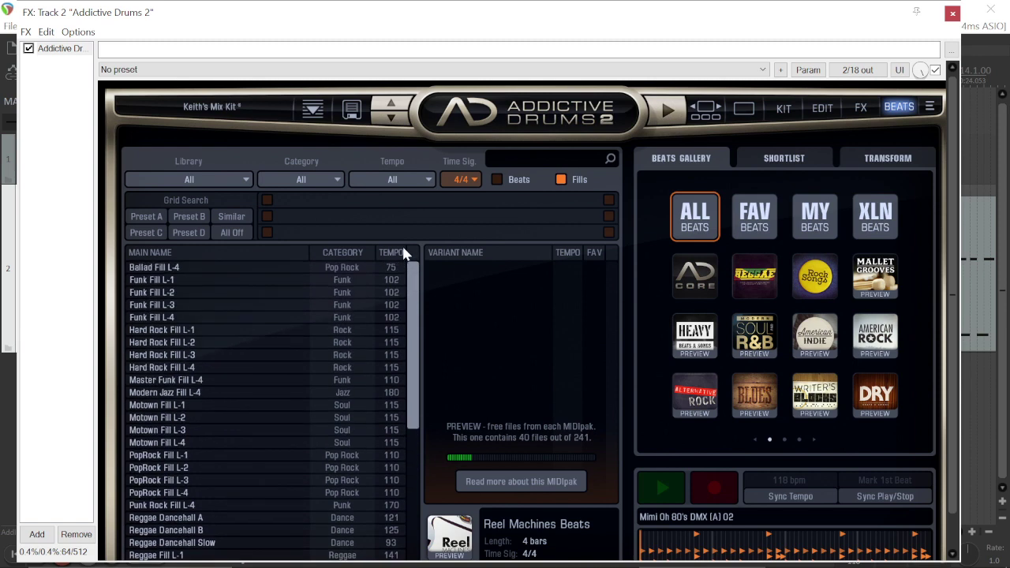
# - Audition Funk Fill L-1 18 and Funk Fill L-2 variants 08 and 09 with Sync Tempo on
pyautogui.click(157, 281)
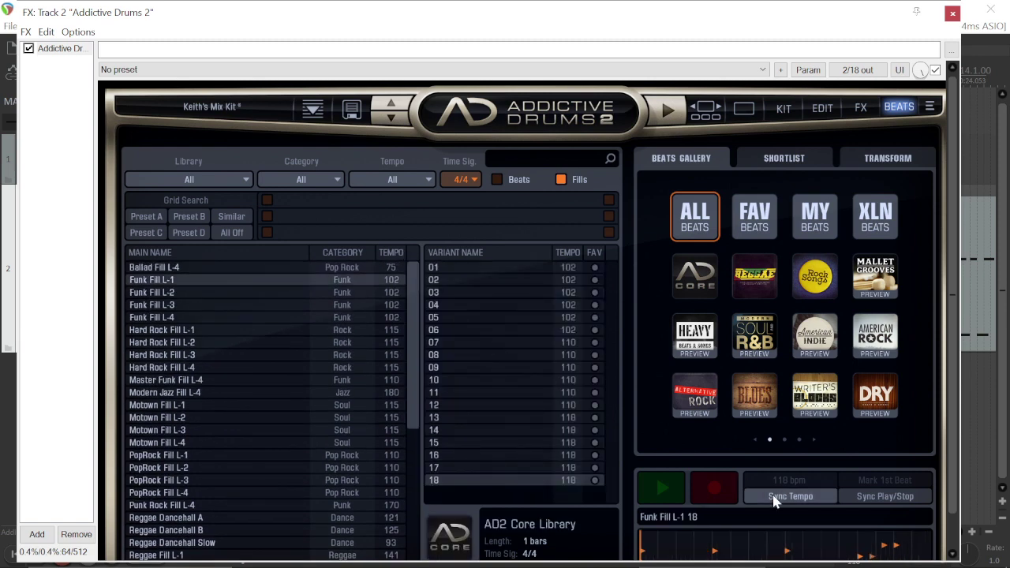
pyautogui.click(671, 489)
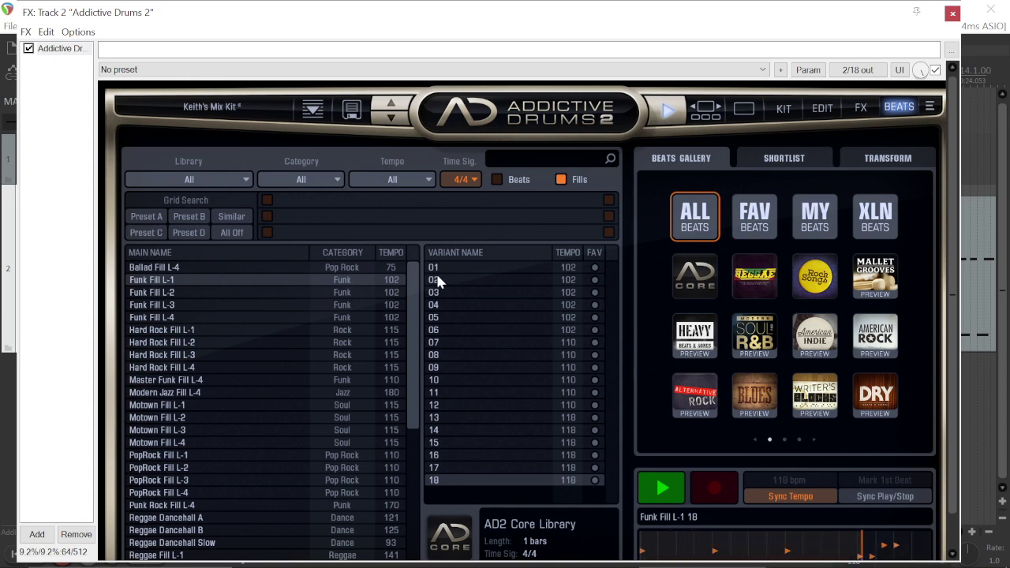
pyautogui.click(223, 293)
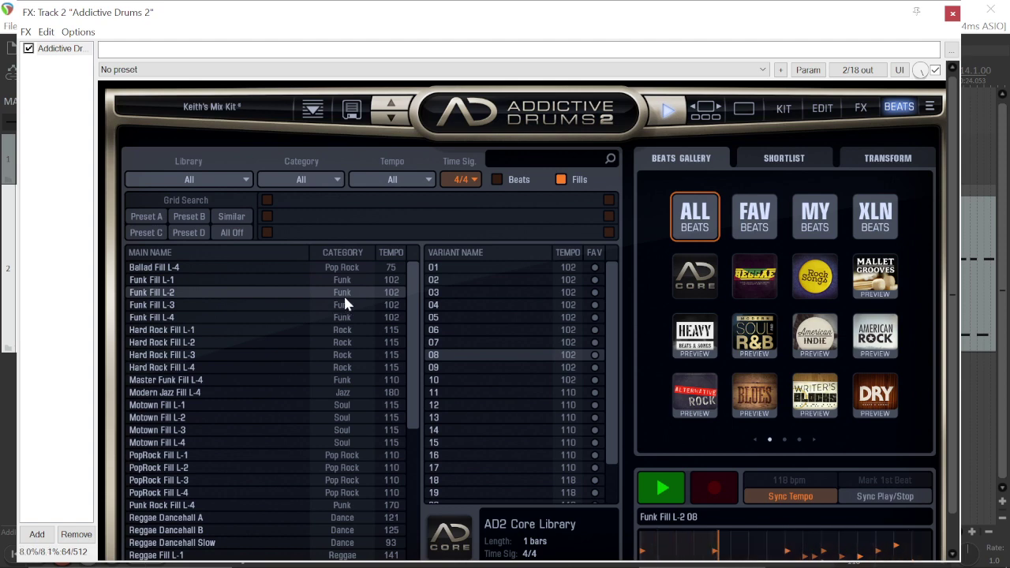
pyautogui.click(441, 366)
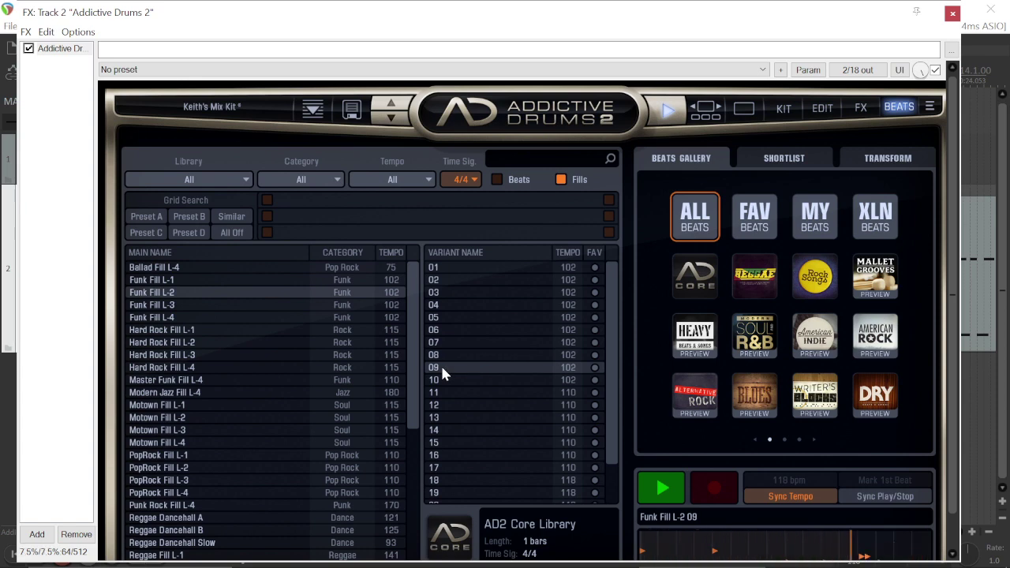
pyautogui.doubleClick(442, 368)
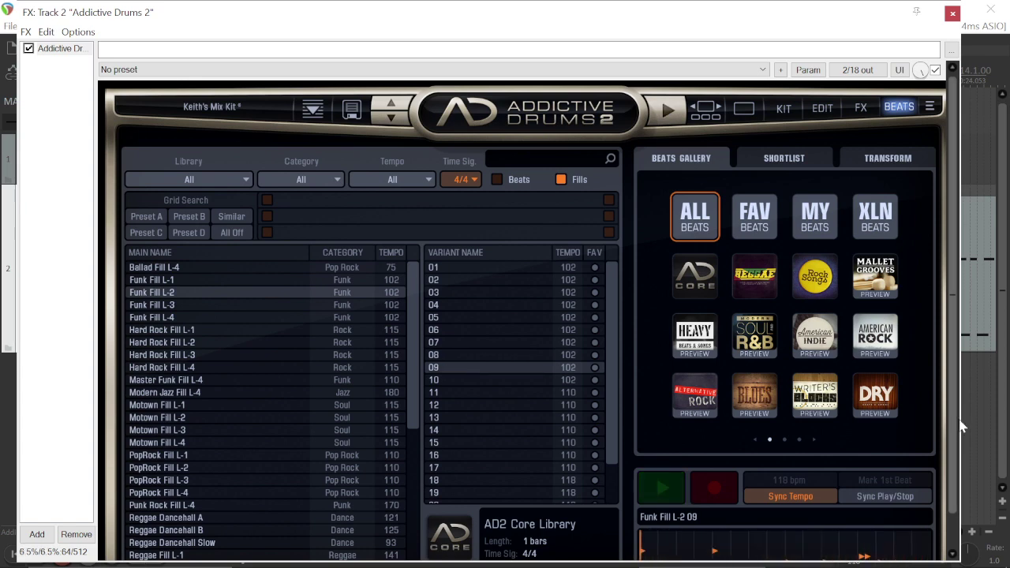
# - Bring Funk Fill L-2 09 into the project and fit it into the gap before bar 11 on the Addictive Drums 2 track
pyautogui.moveTo(962, 427); pyautogui.dragTo(618, 430)
pyautogui.moveTo(464, 368); pyautogui.dragTo(684, 397)
pyautogui.click(610, 14)
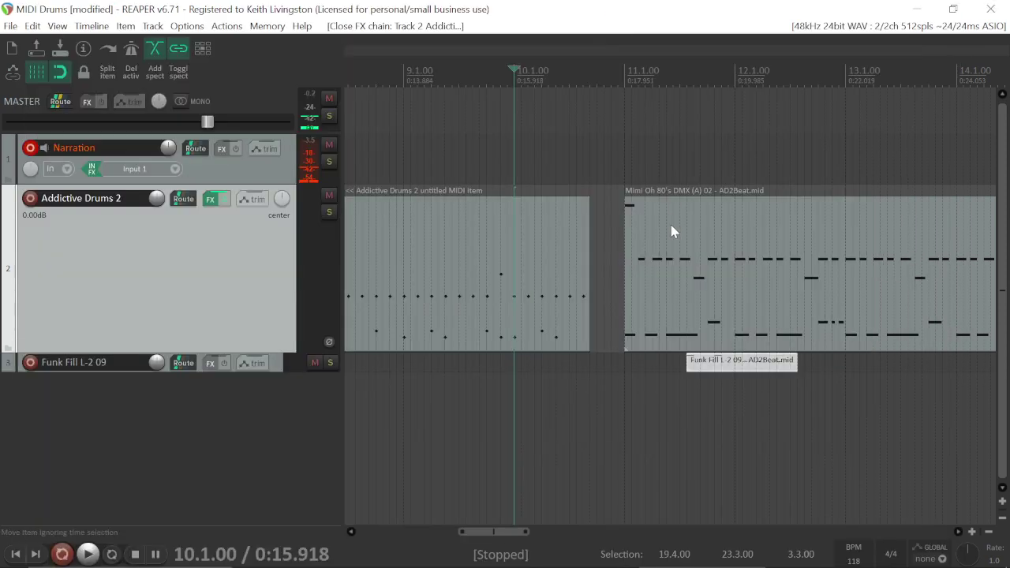
pyautogui.moveTo(746, 363); pyautogui.dragTo(598, 325)
# - Play the transition through the funk fill, starting from 9.4.75
pyautogui.click(507, 190)
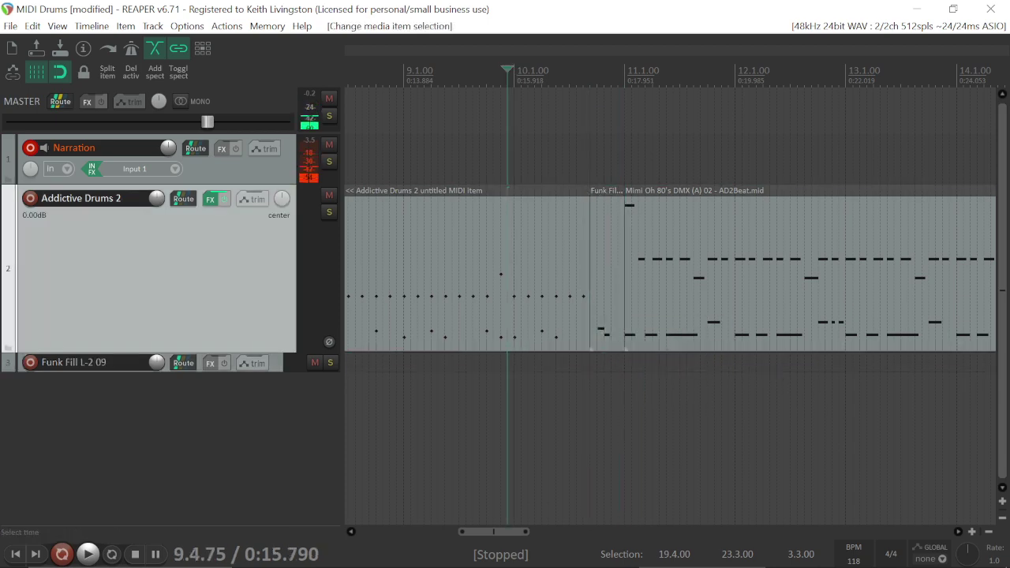
pyautogui.press('space')
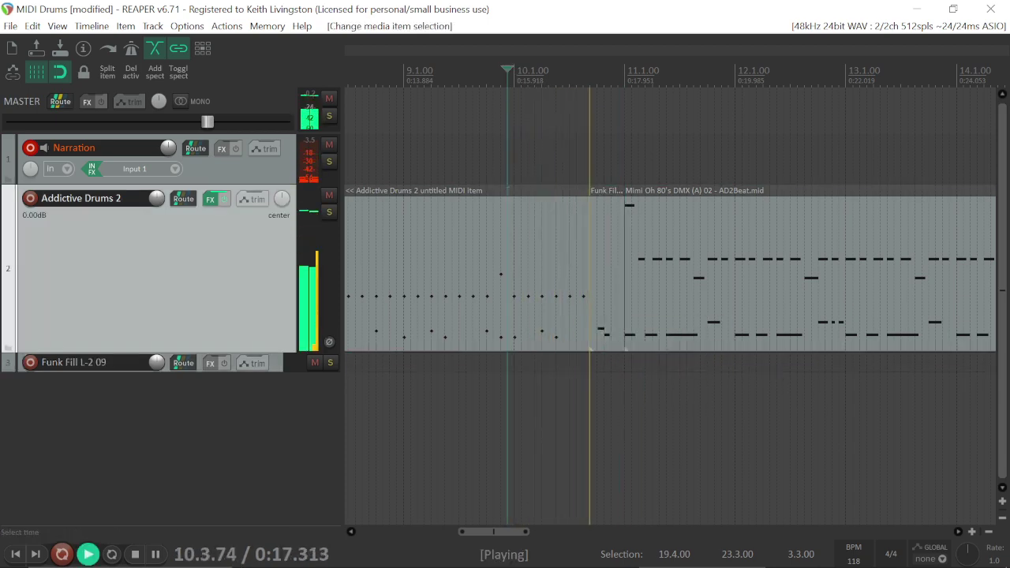
pyautogui.press('space')
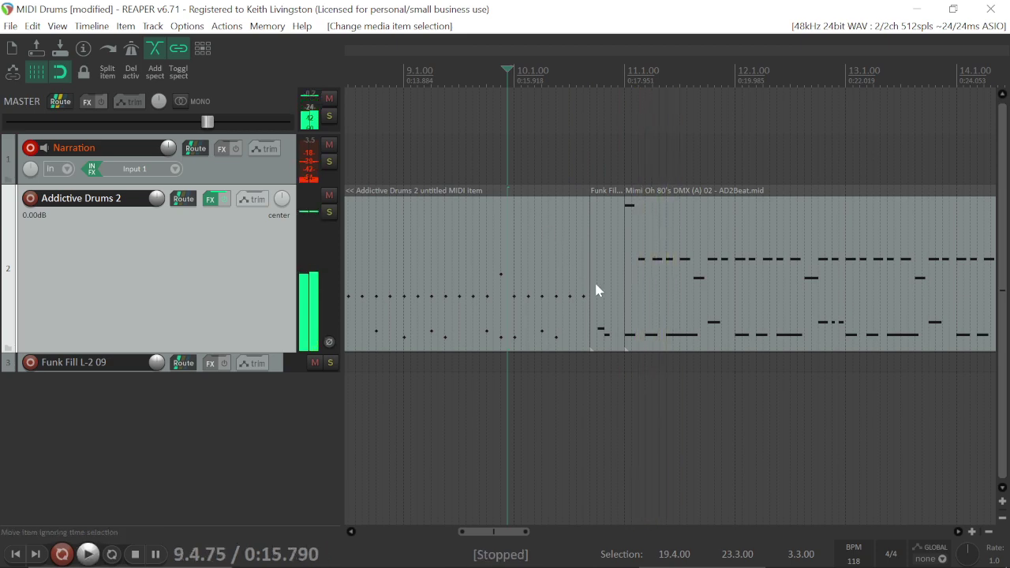
# - Move the boundary between the Addictive Drums 2 item and the funk fill before bar 11 to 10.3.50
pyautogui.moveTo(589, 282); pyautogui.dragTo(581, 282)
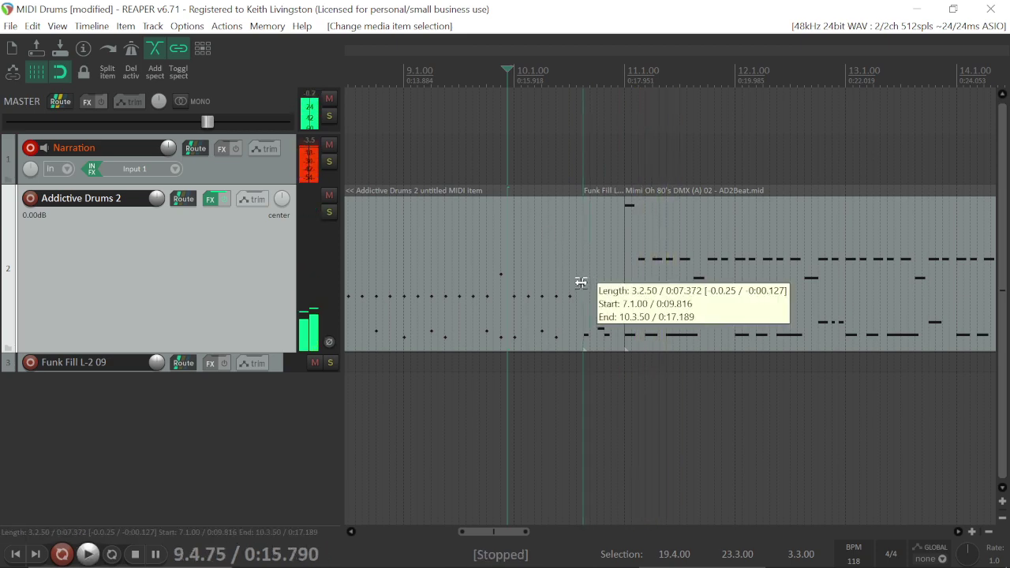
pyautogui.click(553, 277)
pyautogui.click(596, 275)
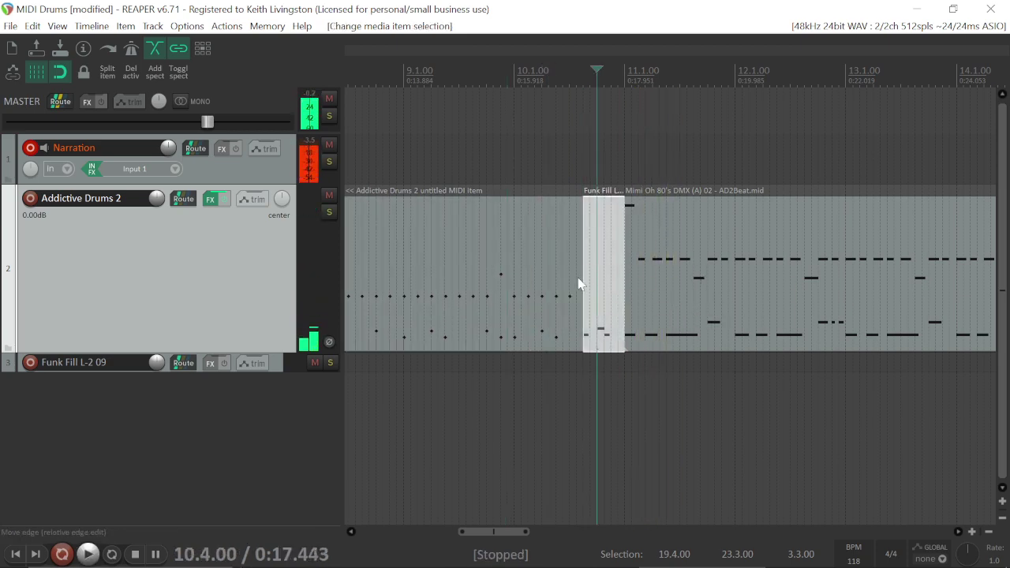
# - Play the adjusted fill transition from 9.2.75, and the arrangement from bar 2 into the Mimi Oh section
pyautogui.click(453, 160)
pyautogui.press('space')
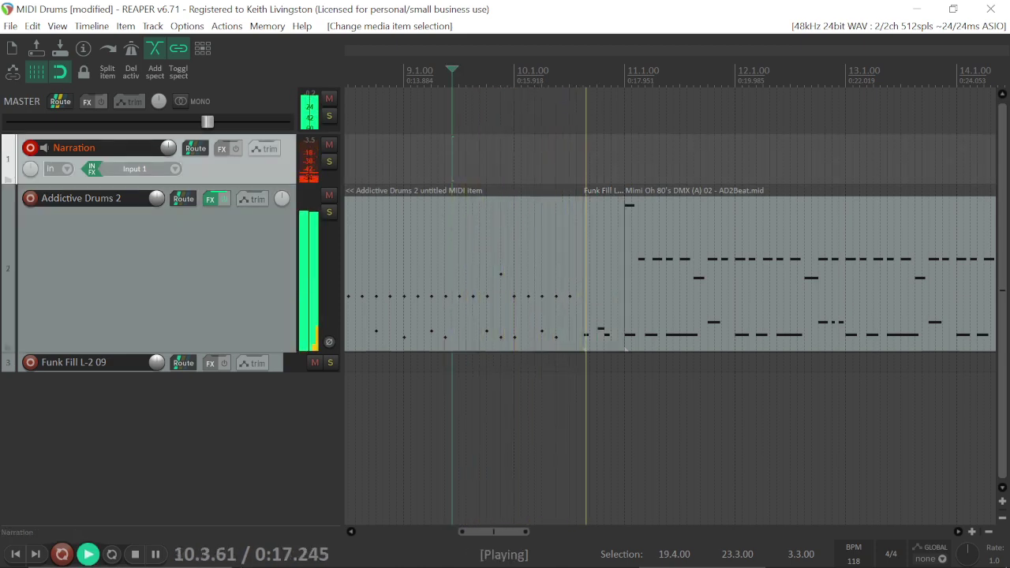
pyautogui.press('-')
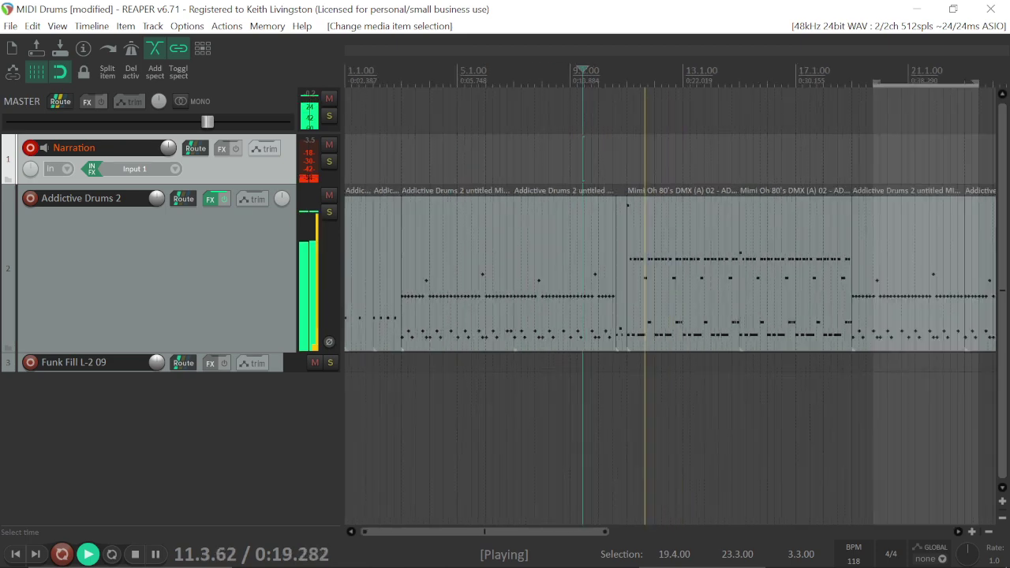
pyautogui.press('space')
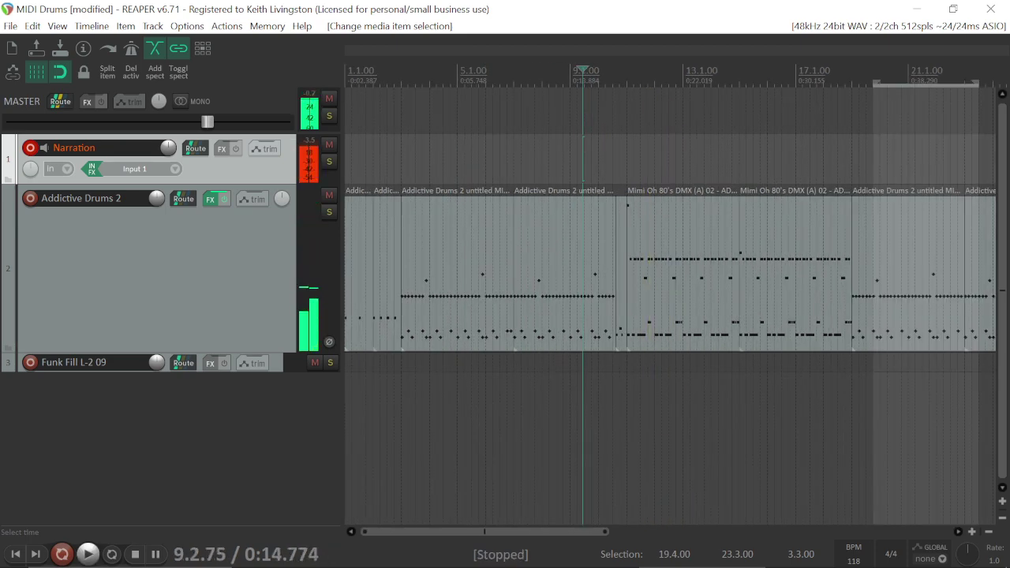
pyautogui.click(373, 160)
pyautogui.press('space')
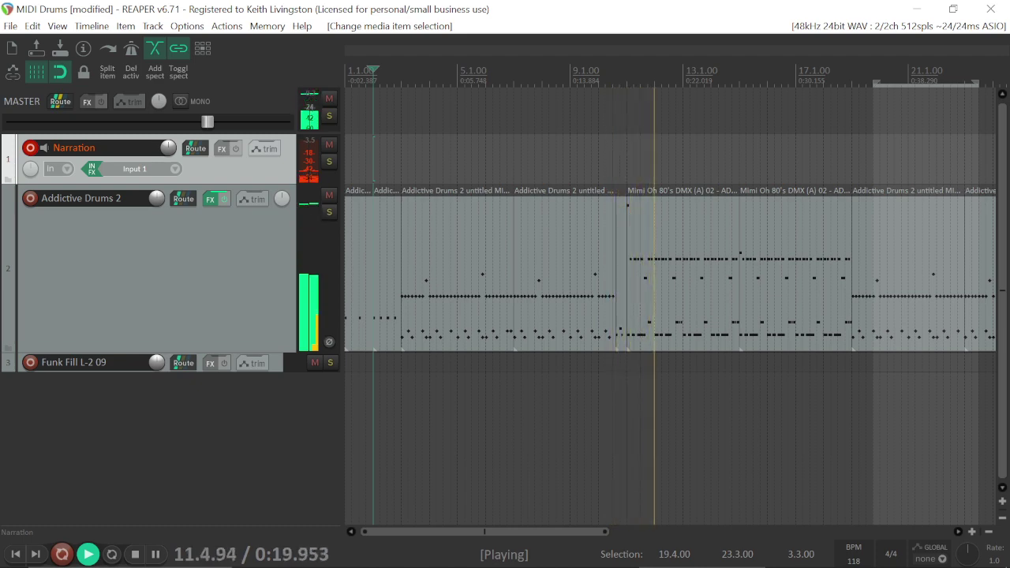
pyautogui.press('space')
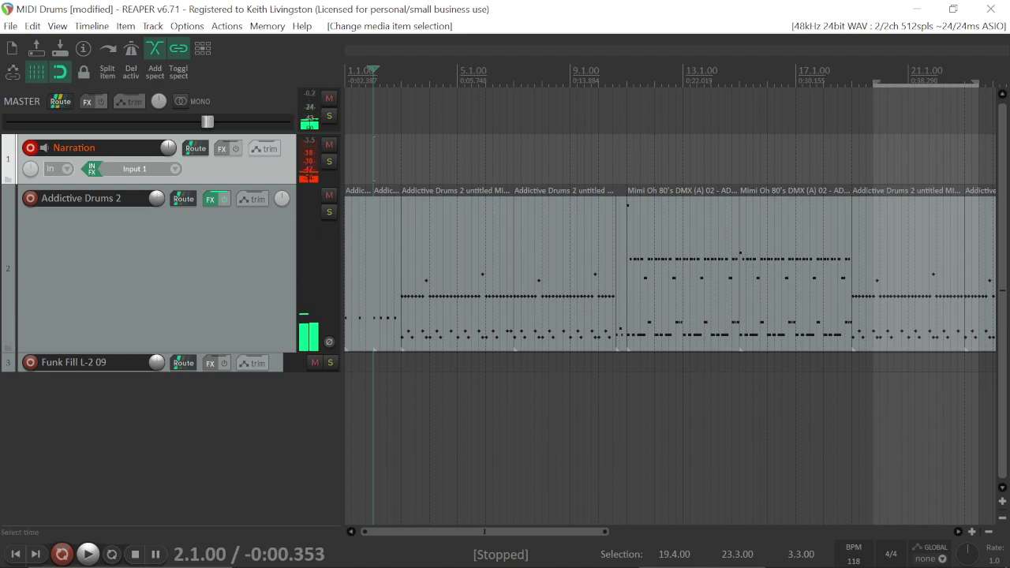
# - Play the first Mimi Oh 80's DMX item from bar 11 through to its last bar
pyautogui.click(681, 240)
pyautogui.scroll(5, 675, 235)
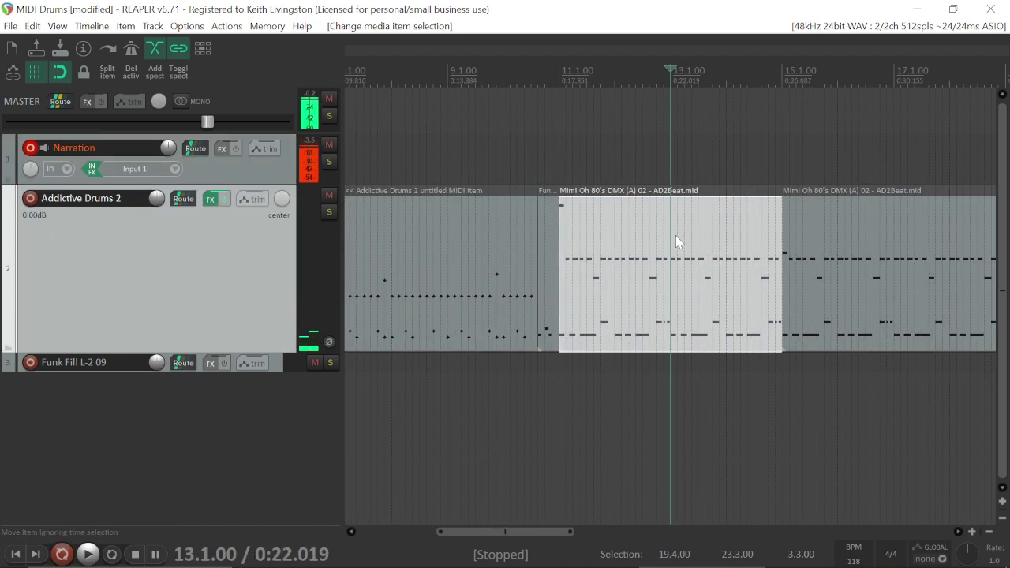
pyautogui.click(444, 162)
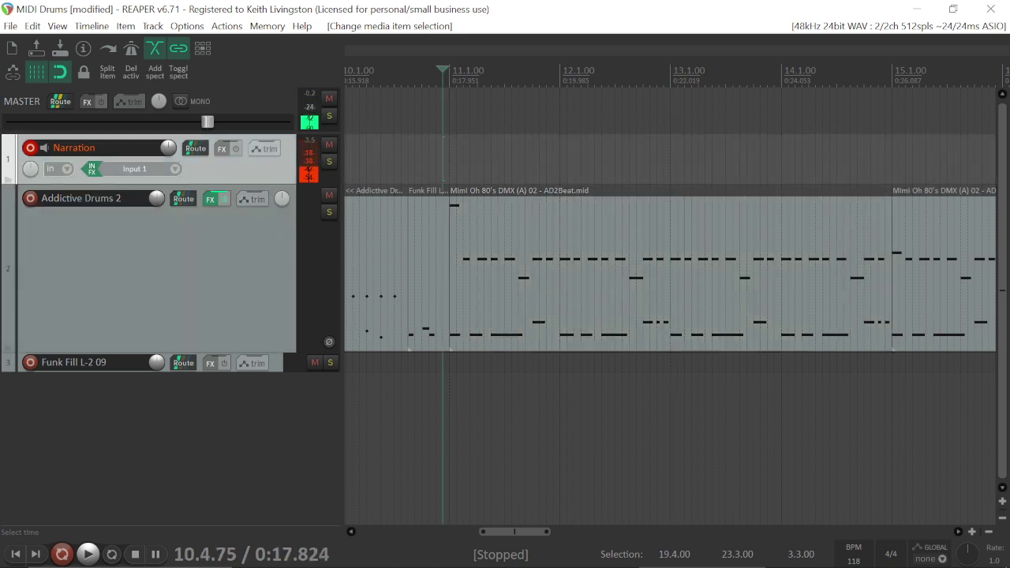
pyautogui.click(450, 163)
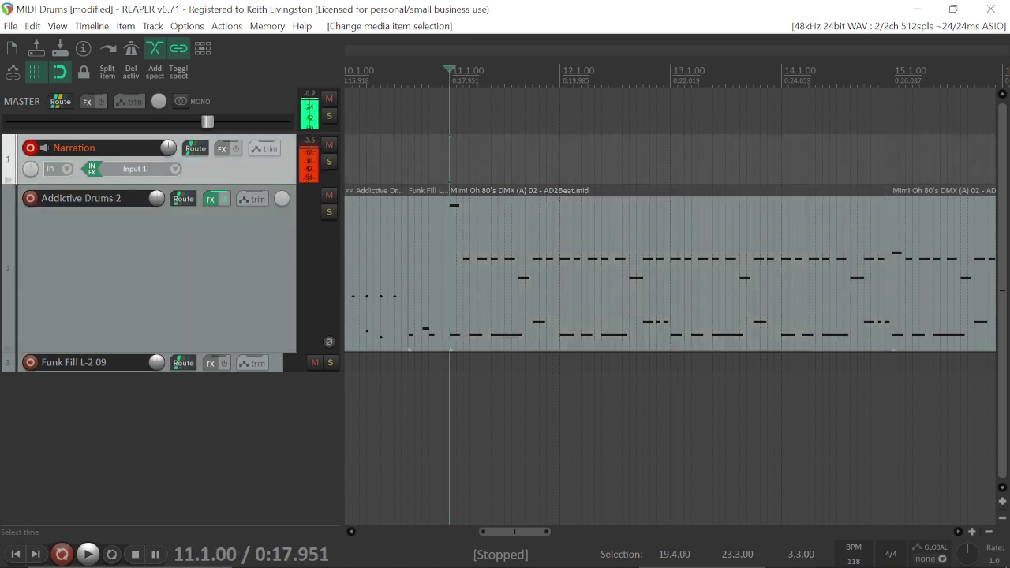
pyautogui.press('space')
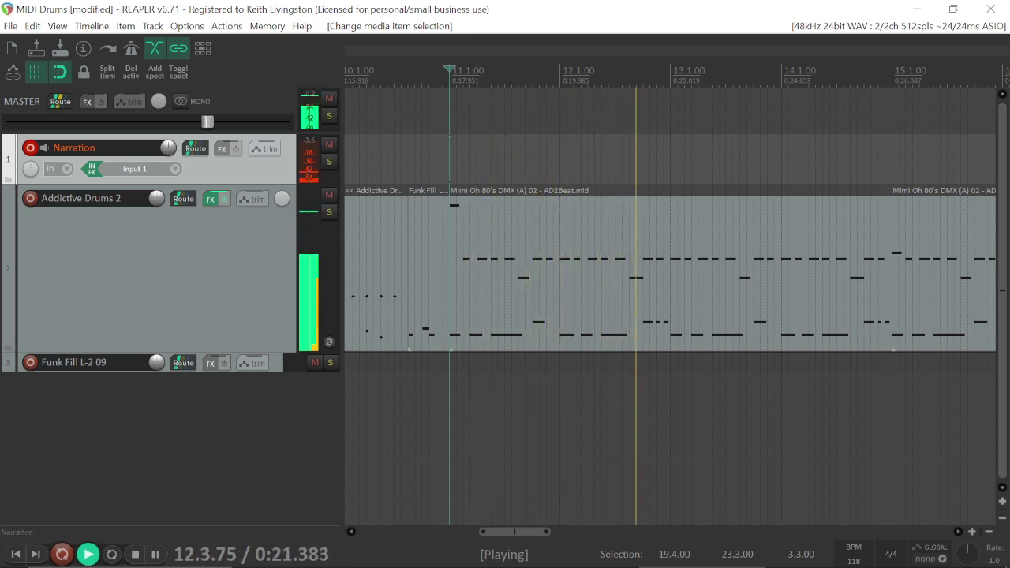
pyautogui.scroll(-3, 670, 306)
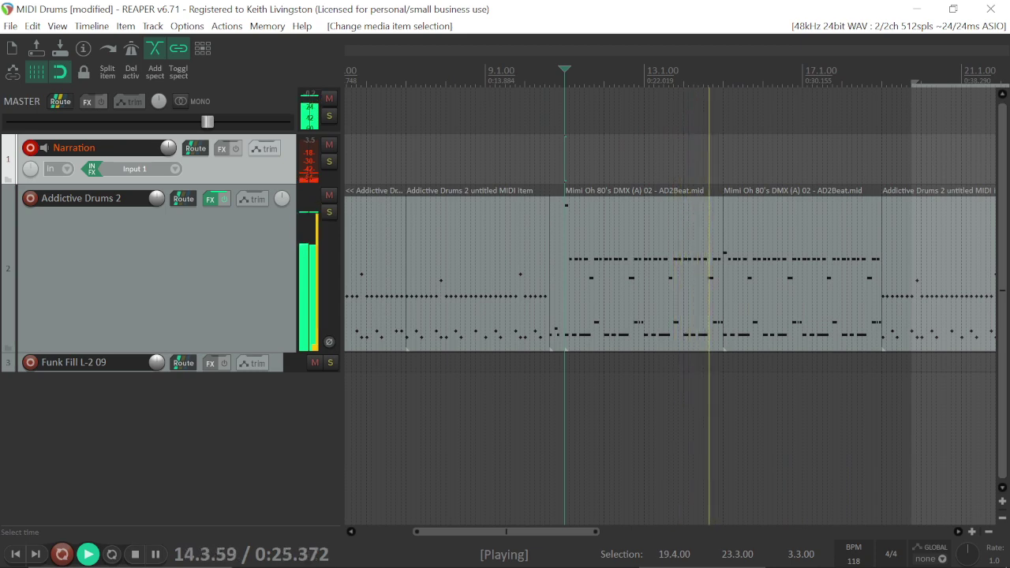
pyautogui.press('space')
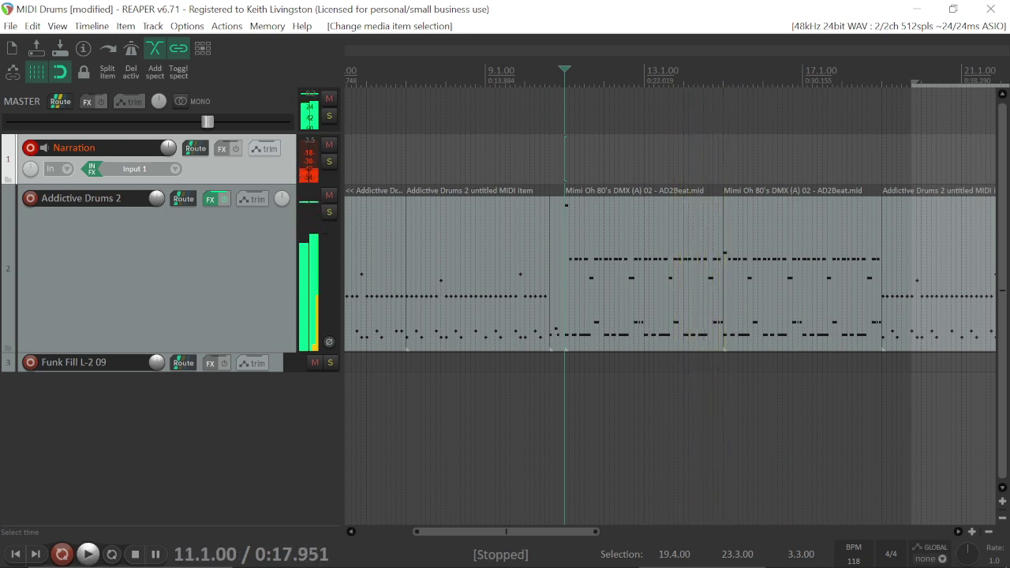
# - Open the first Mimi Oh 80's DMX item in the MIDI editor and play its ending from 13.3.80
pyautogui.doubleClick(713, 327)
pyautogui.scroll(-4, 716, 327)
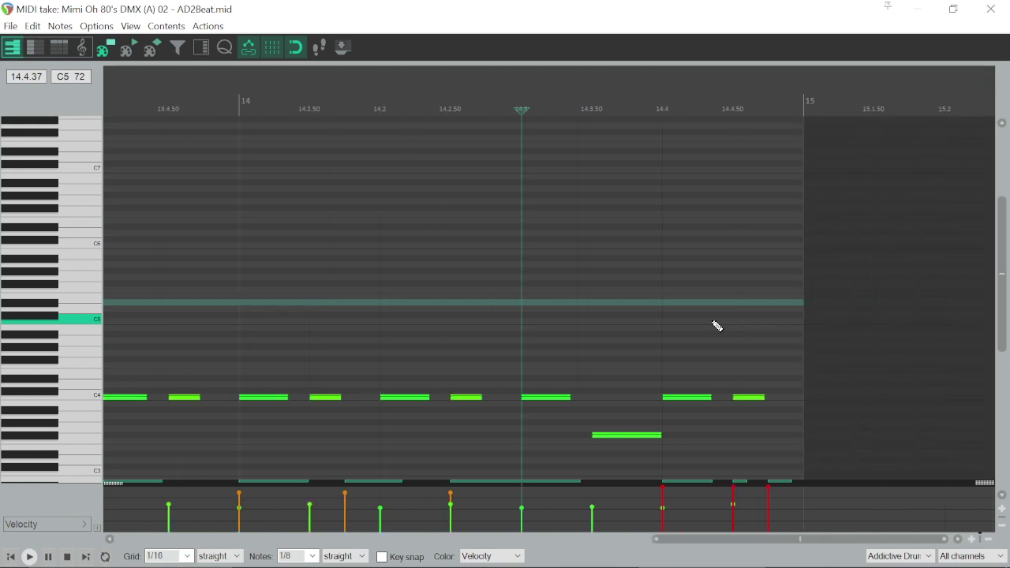
pyautogui.click(291, 229)
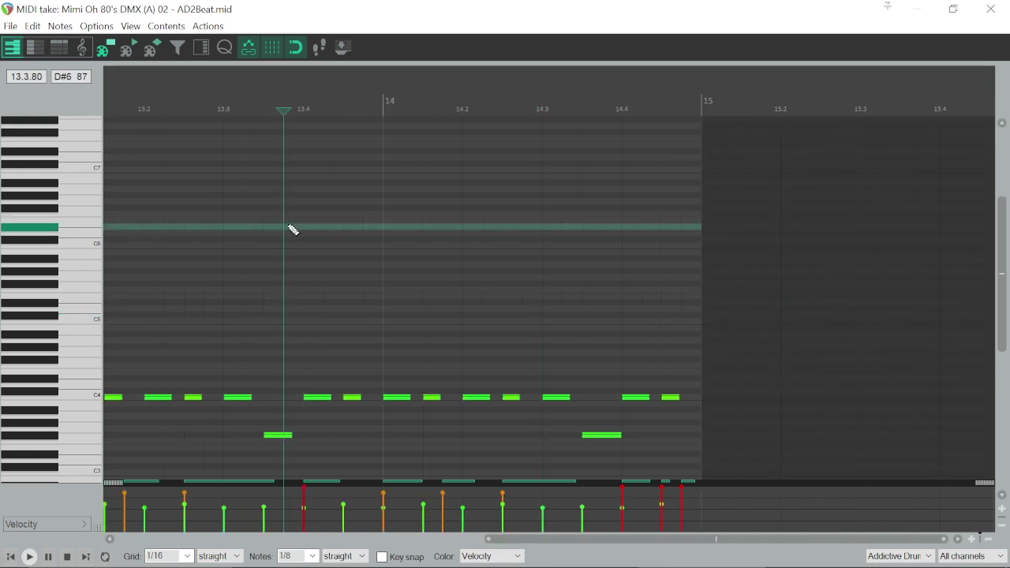
pyautogui.scroll(-2, 291, 229)
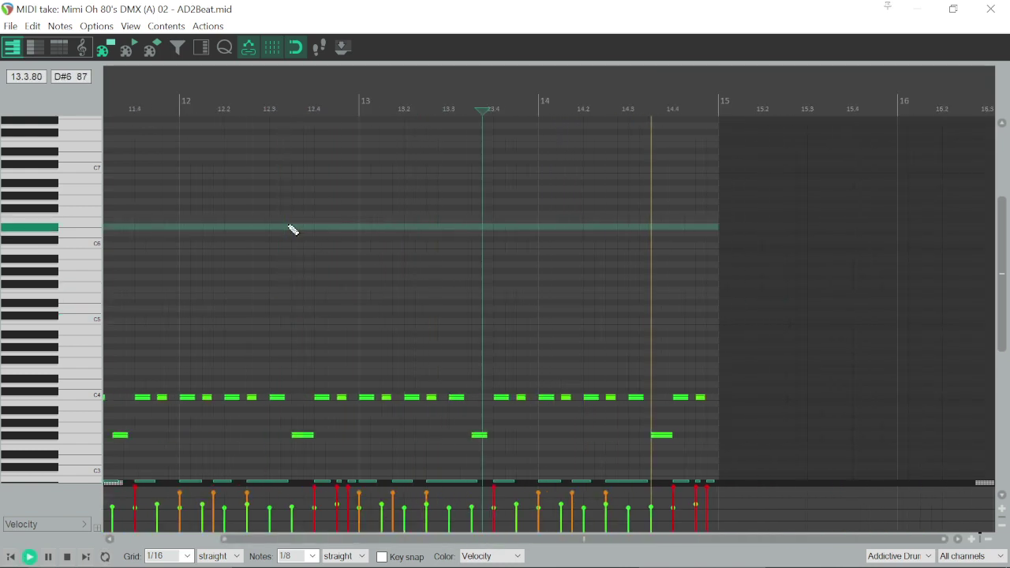
pyautogui.press('space')
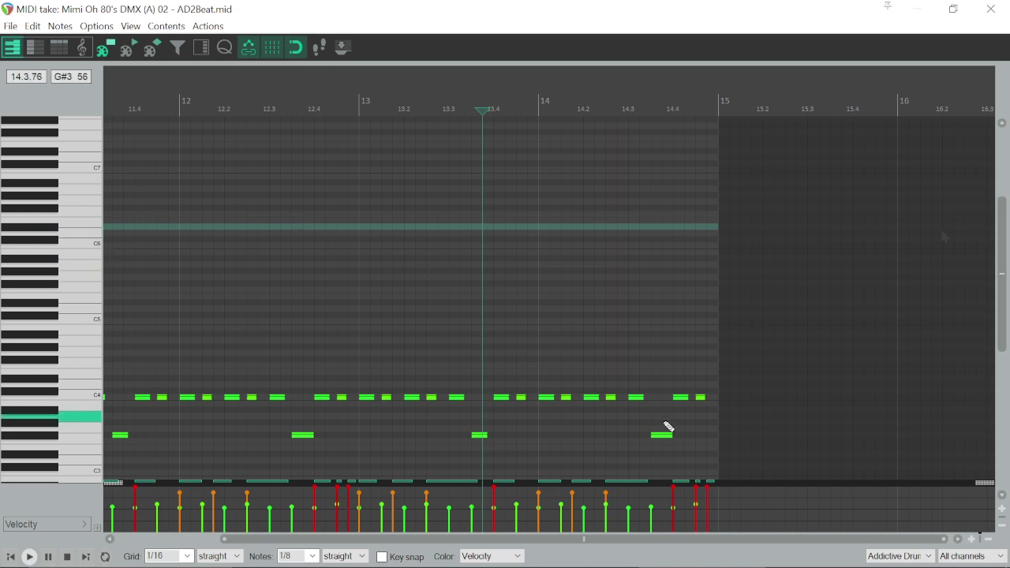
# - Add a short E2 note at 14.3.50, just before the last group of E2 hits in the item
pyautogui.click(664, 398)
pyautogui.moveTo(999, 242); pyautogui.dragTo(999, 352)
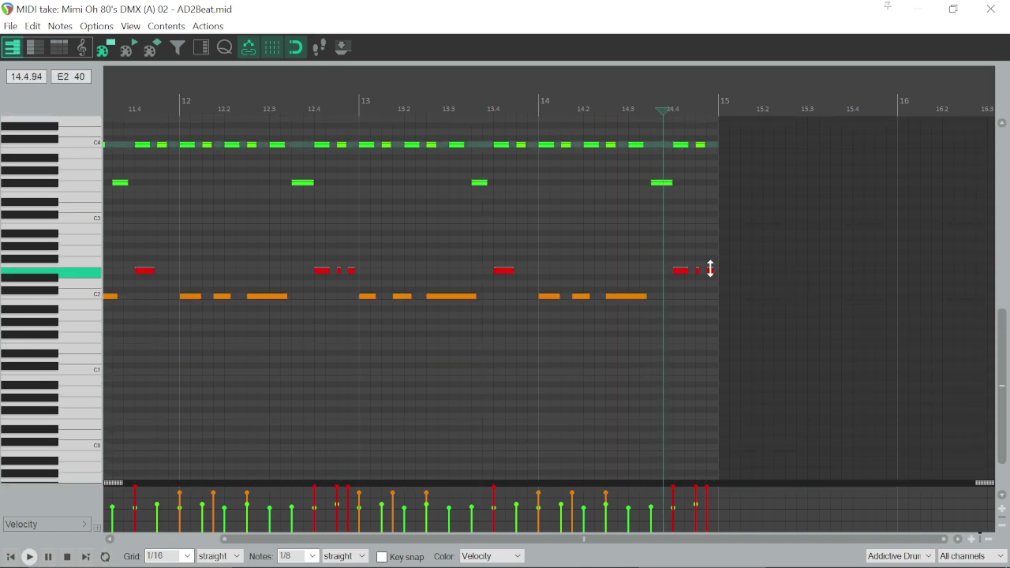
pyautogui.click(664, 276)
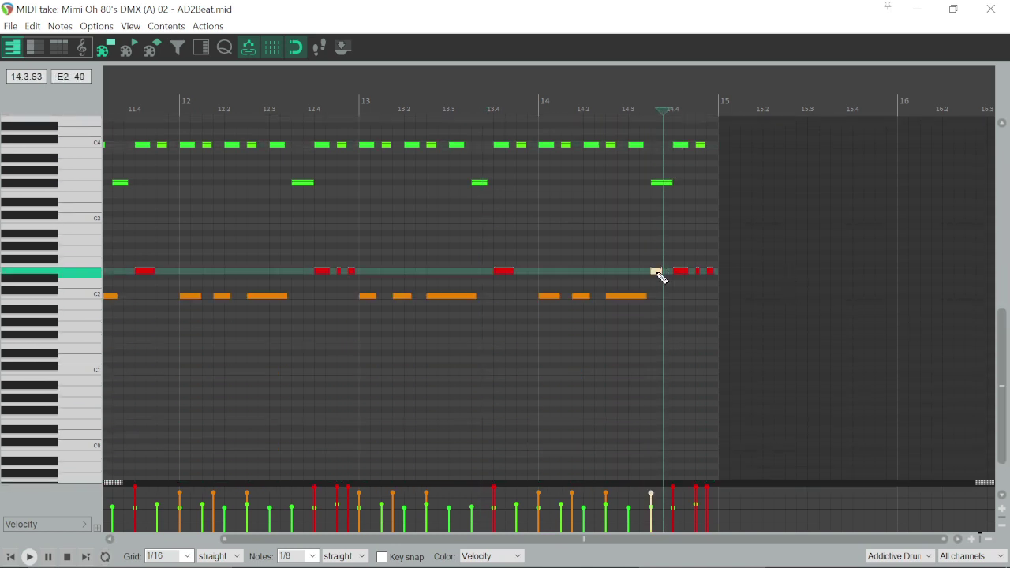
# - Play the edited ending from 13.4.25 and close the MIDI editor
pyautogui.click(511, 253)
pyautogui.press('space')
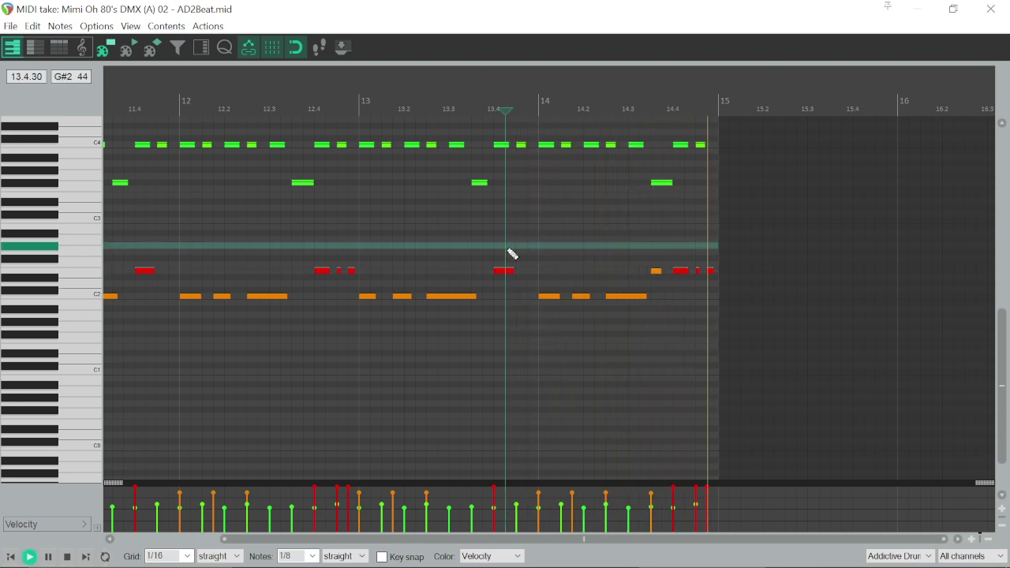
pyautogui.press('space')
pyautogui.click(991, 11)
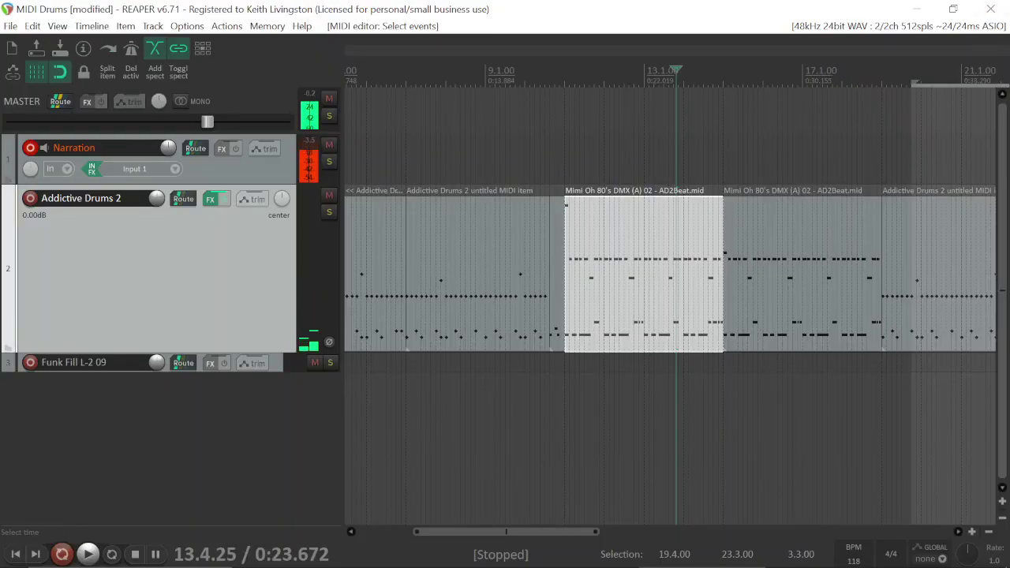
# - Play the arrangement from bar 11 through the first Mimi Oh item into the second one
pyautogui.click(565, 411)
pyautogui.press('space')
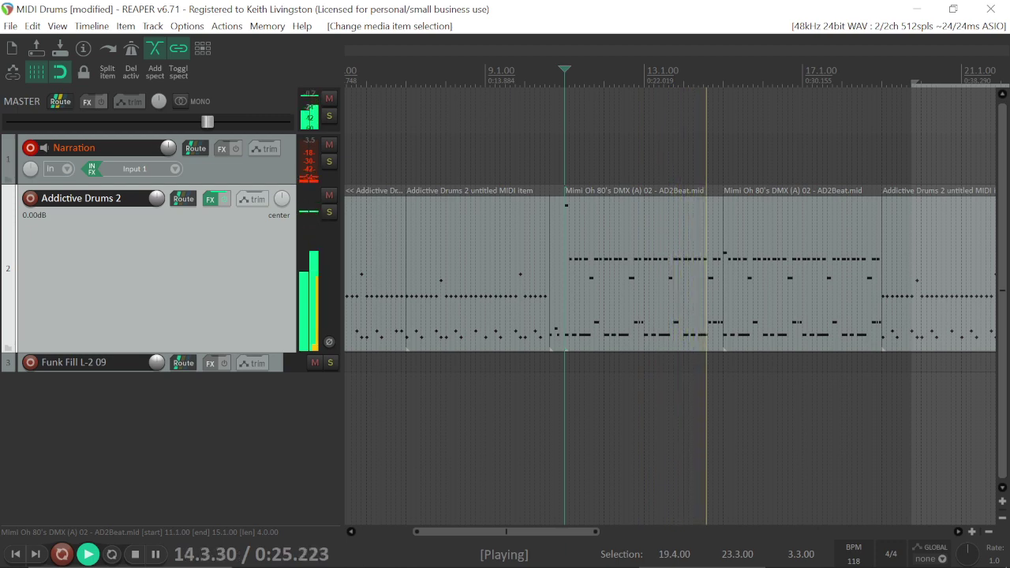
pyautogui.scroll(-2, 655, 276)
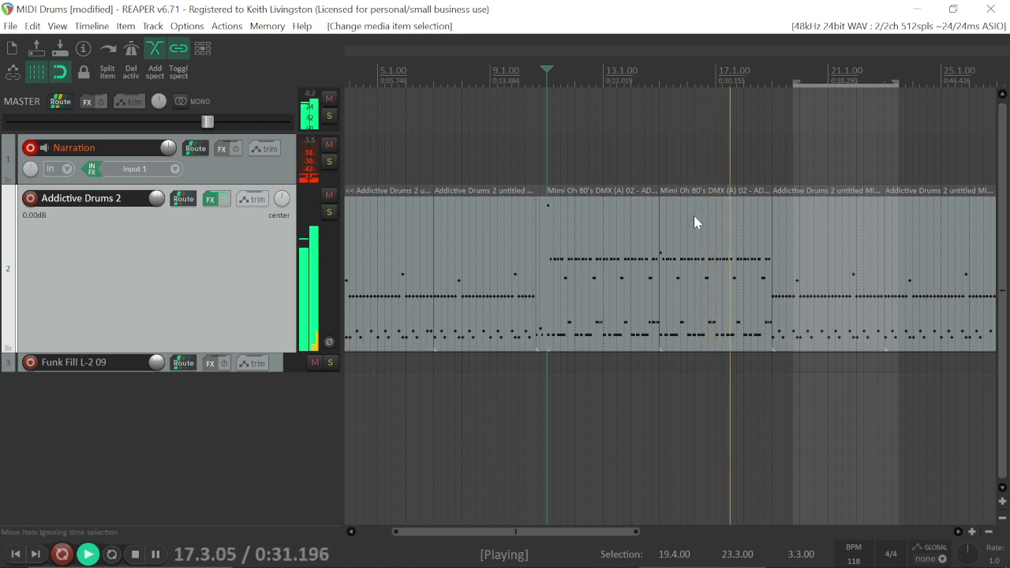
# - Check the second Mimi Oh 80's DMX item's notes and shorten the item so it ends at 18.3.00
pyautogui.doubleClick(758, 294)
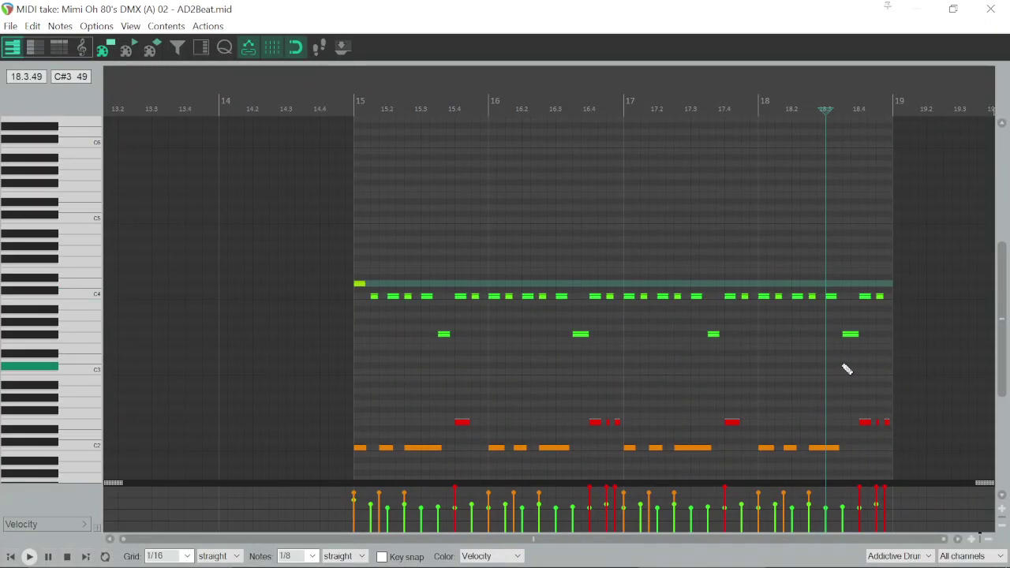
pyautogui.click(992, 9)
pyautogui.moveTo(768, 333); pyautogui.dragTo(751, 333)
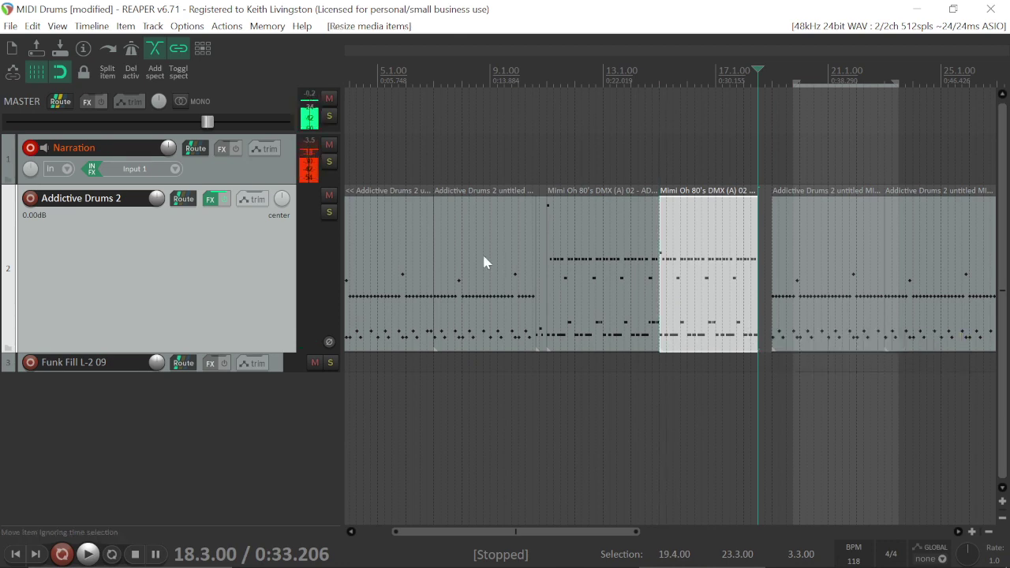
# - Preview variant 10 of Funk Fill L-2 in the Addictive Drums 2 beat library
pyautogui.click(210, 199)
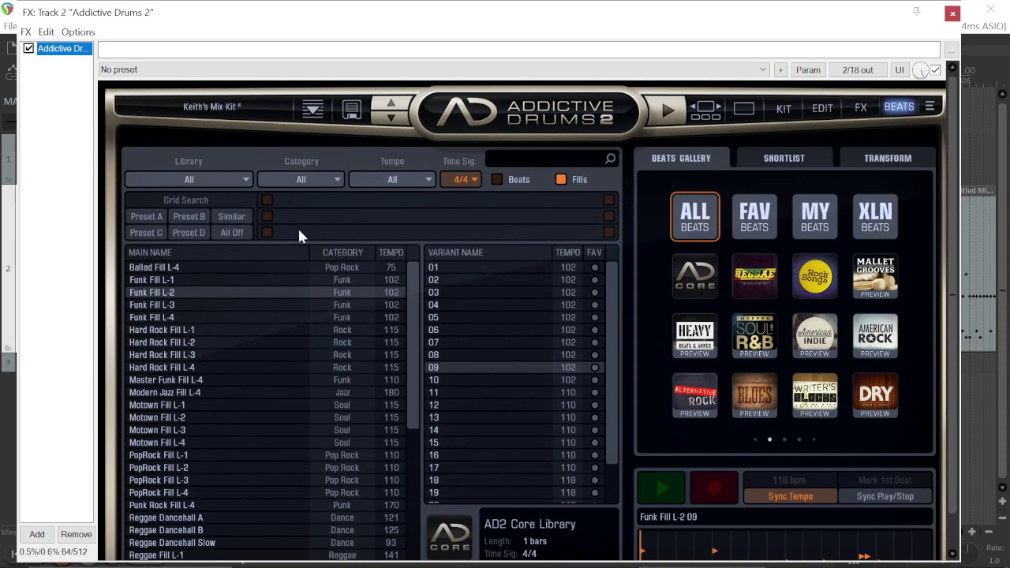
pyautogui.scroll(-2, 947, 366)
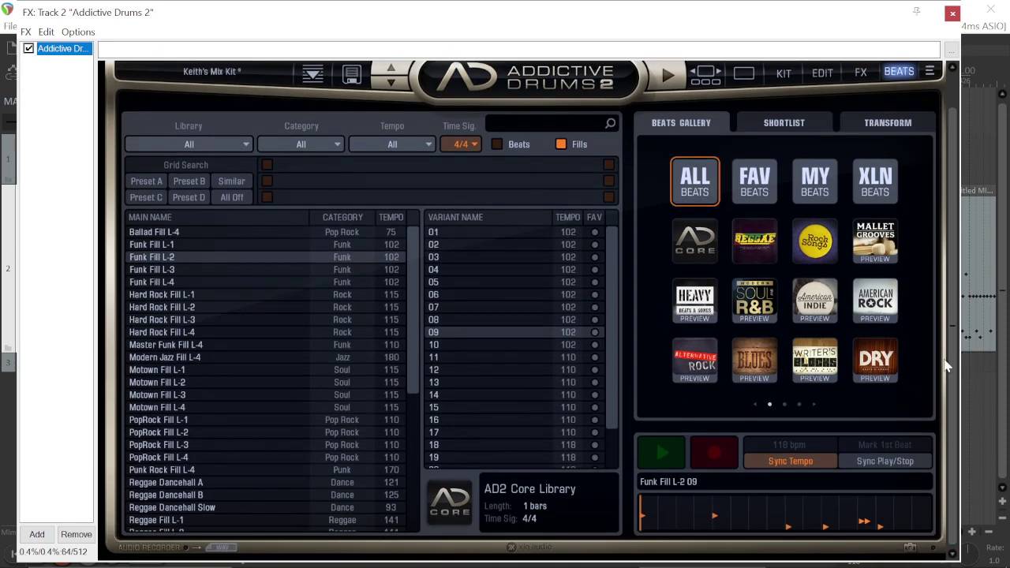
pyautogui.click(440, 348)
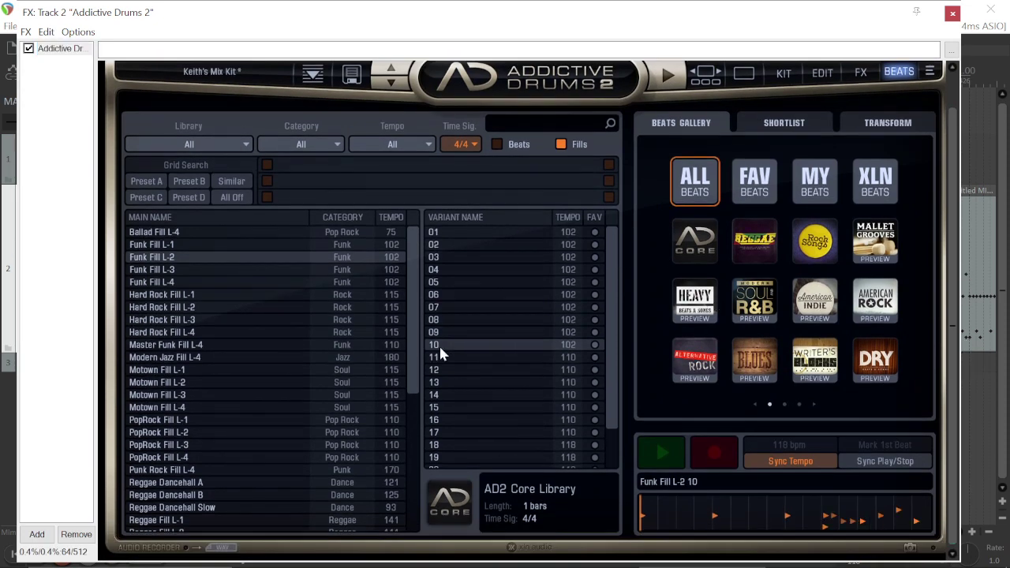
pyautogui.click(663, 453)
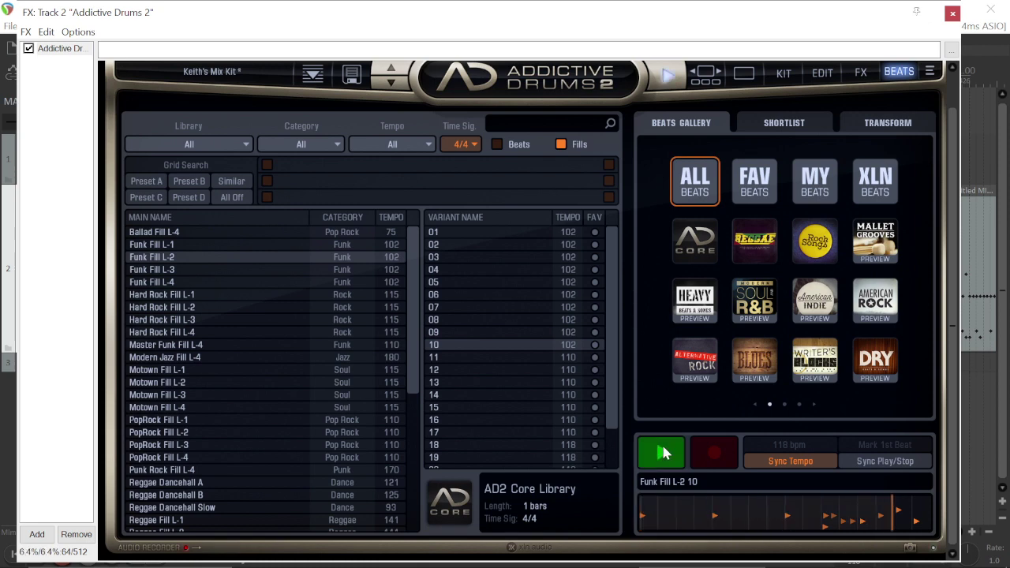
pyautogui.click(953, 13)
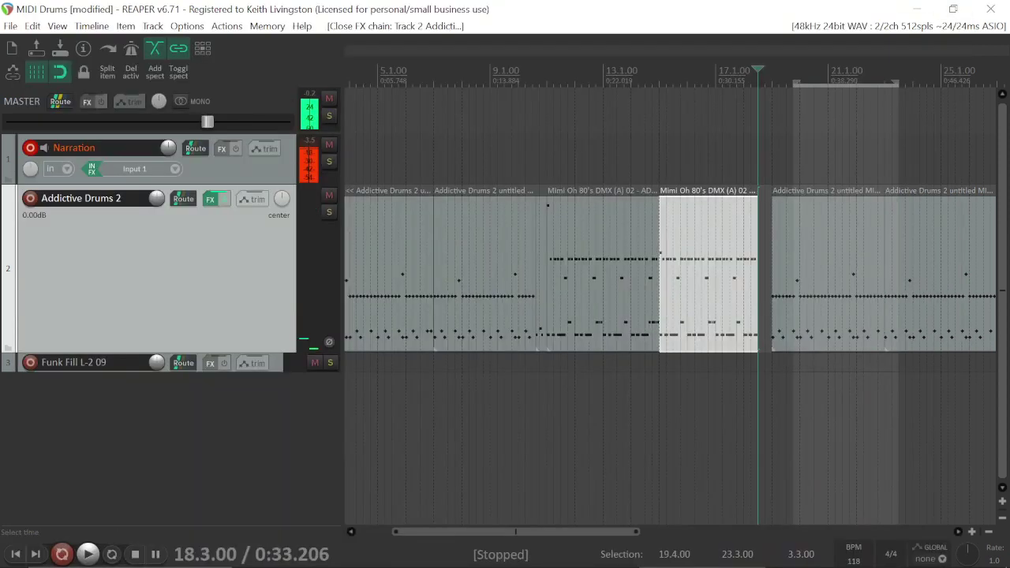
# - Place Funk Fill L-2 10 on the Addictive Drums 2 track in the gap from 18.3.00 to bar 19
pyautogui.click(210, 202)
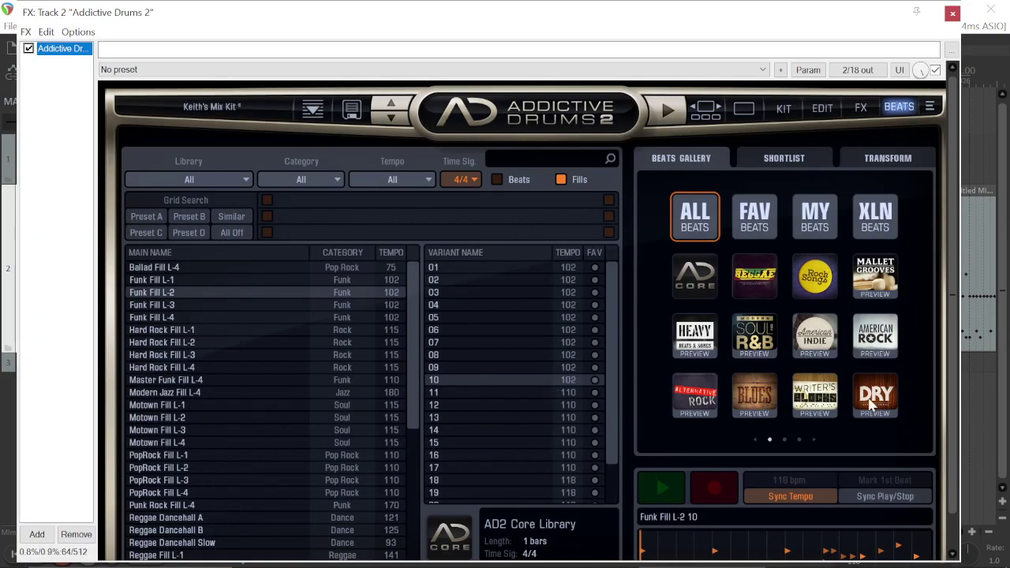
pyautogui.moveTo(965, 419); pyautogui.dragTo(706, 419)
pyautogui.moveTo(539, 386); pyautogui.dragTo(687, 339)
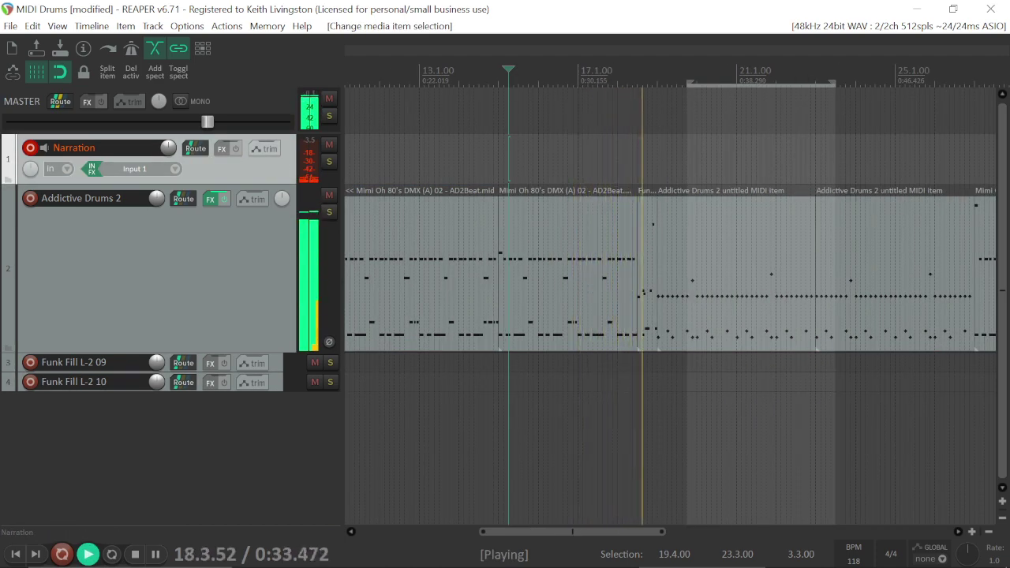
# - Stop playback and delete the Funk Fill L-2 10 item before bar 19
pyautogui.press('space')
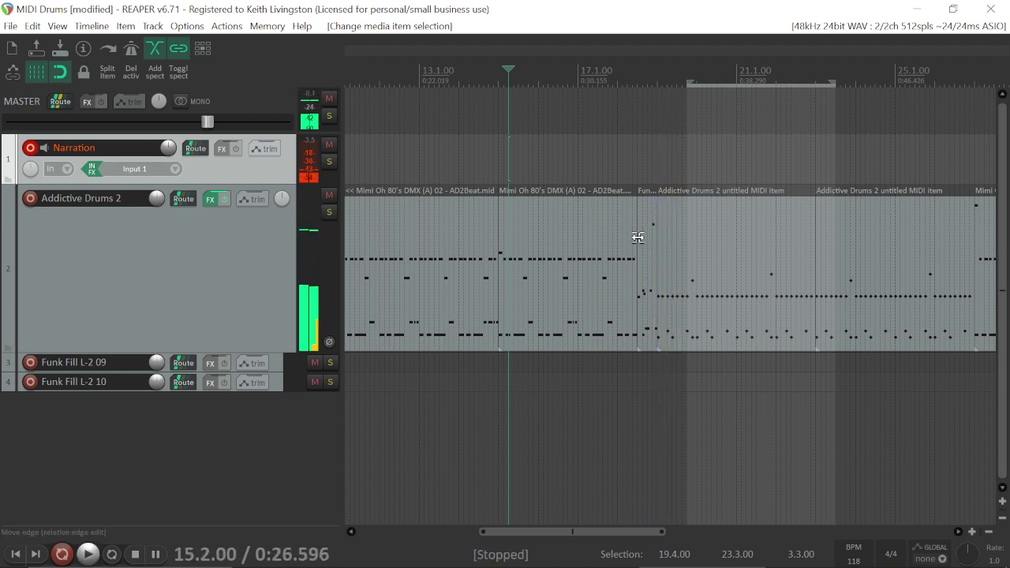
pyautogui.click(639, 249)
pyautogui.press('Delete')
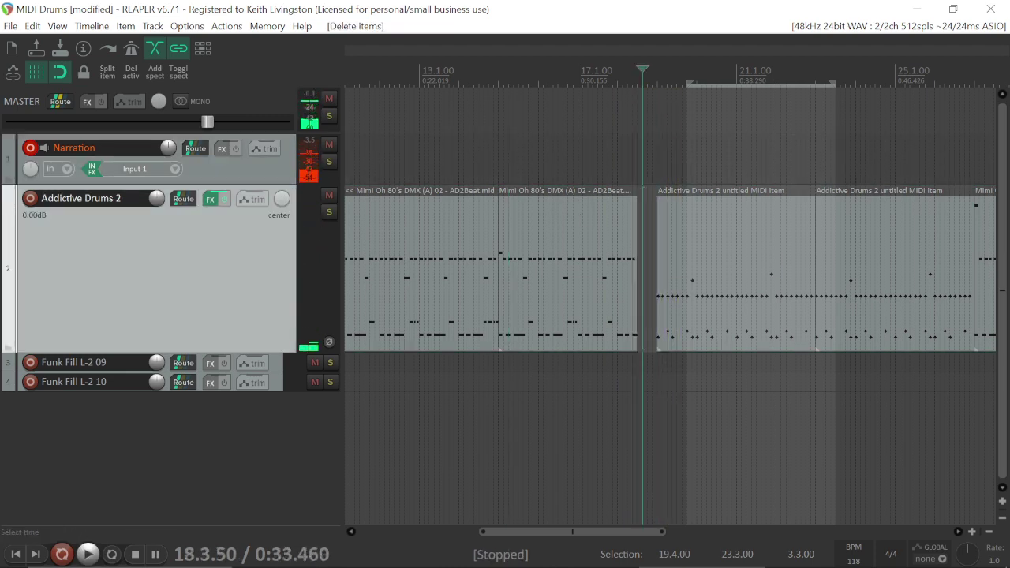
# - Preview Funk Fill L-2 variants 11, 12, 13 and 14 in the Addictive Drums 2 beat library
pyautogui.click(210, 199)
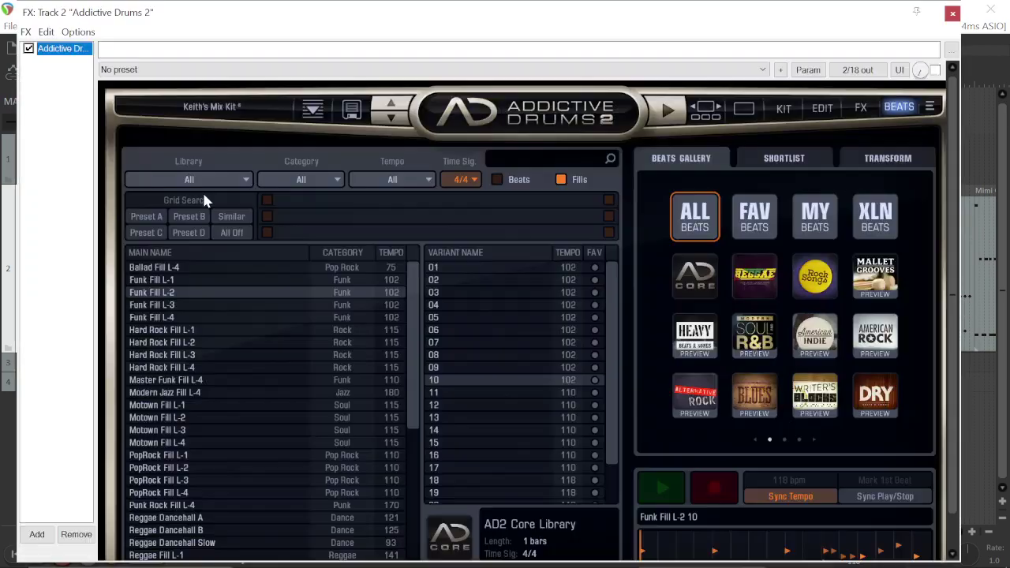
pyautogui.click(471, 394)
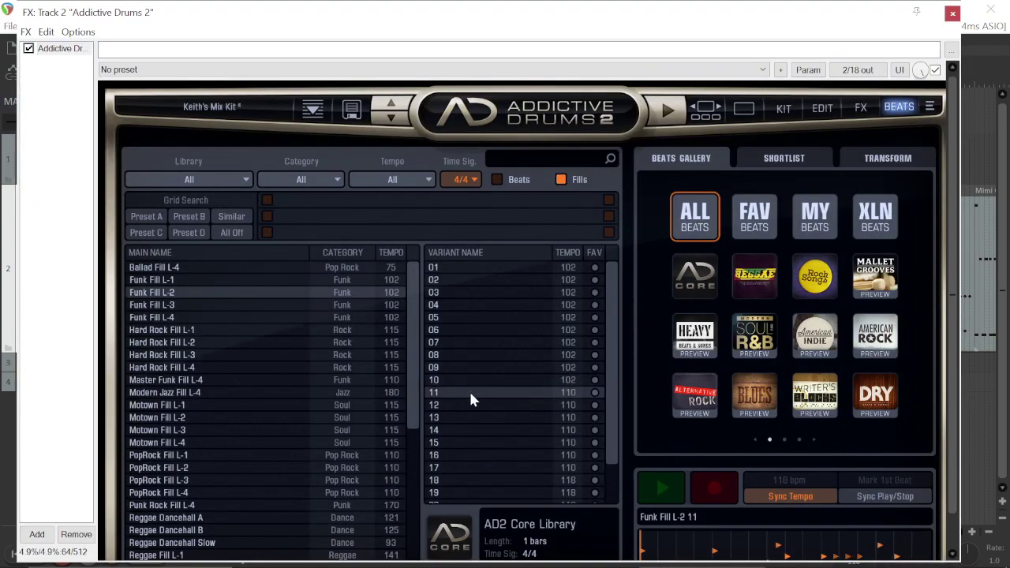
pyautogui.click(663, 489)
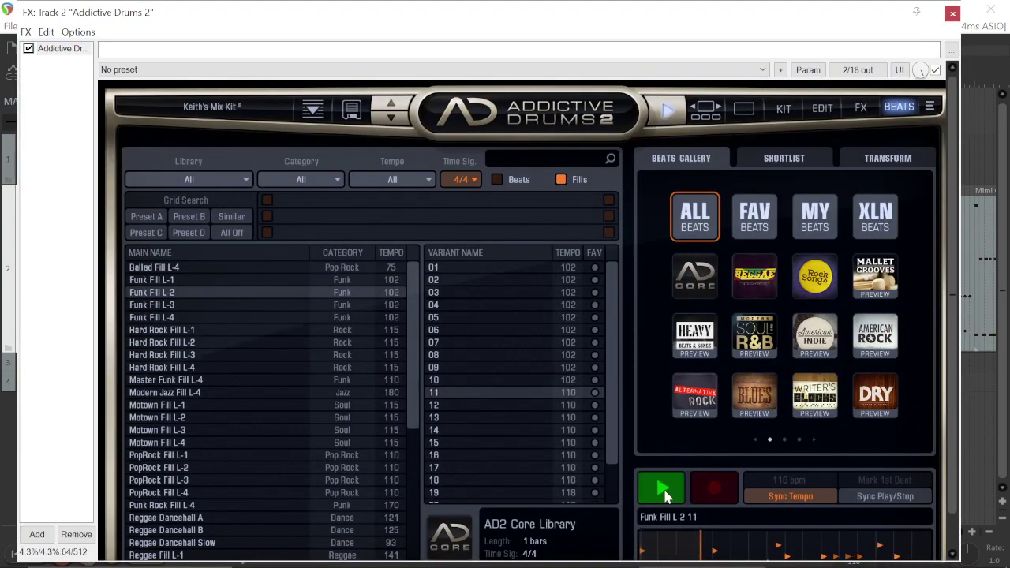
pyautogui.click(530, 401)
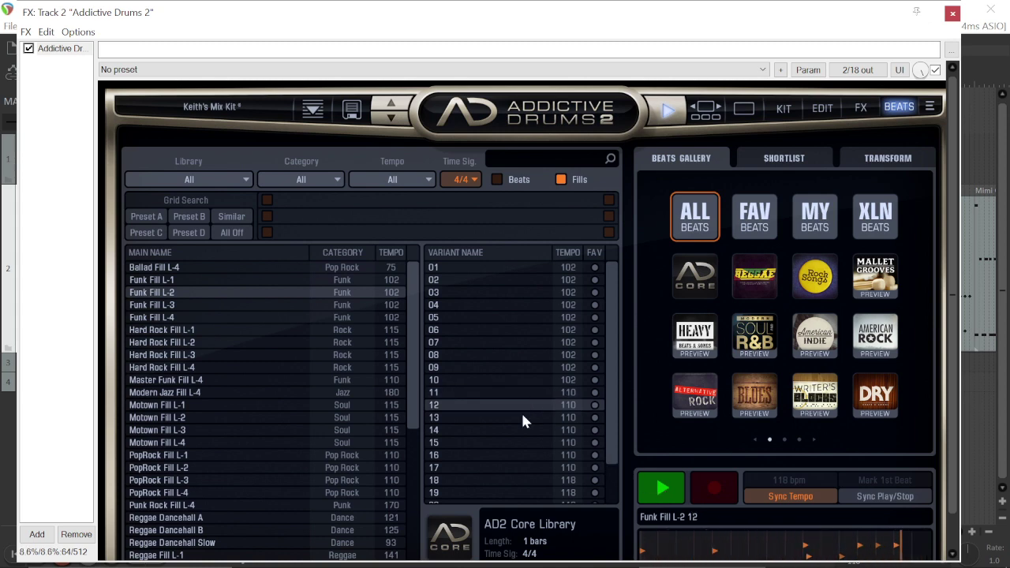
pyautogui.click(520, 417)
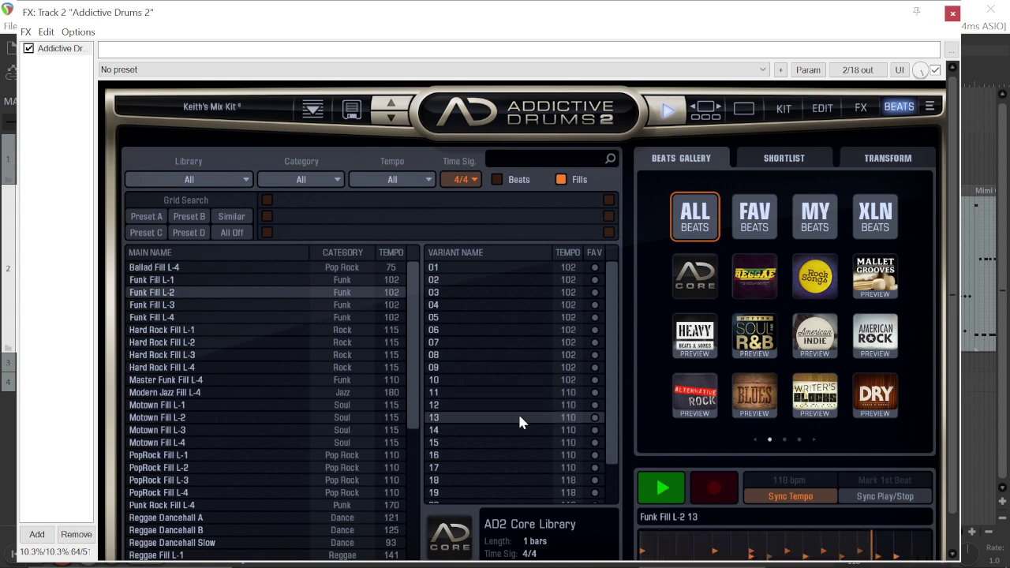
pyautogui.click(507, 431)
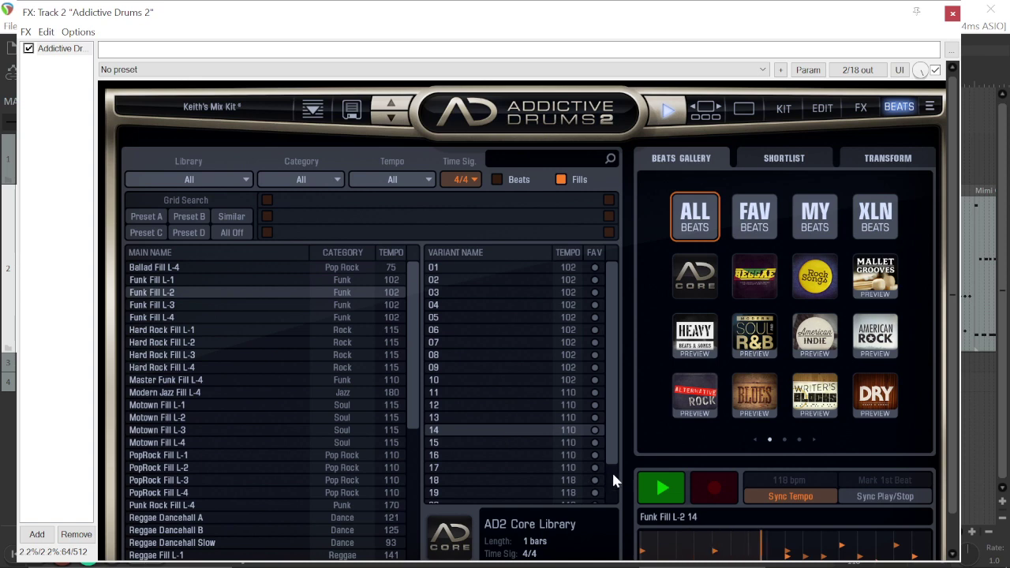
pyautogui.click(666, 483)
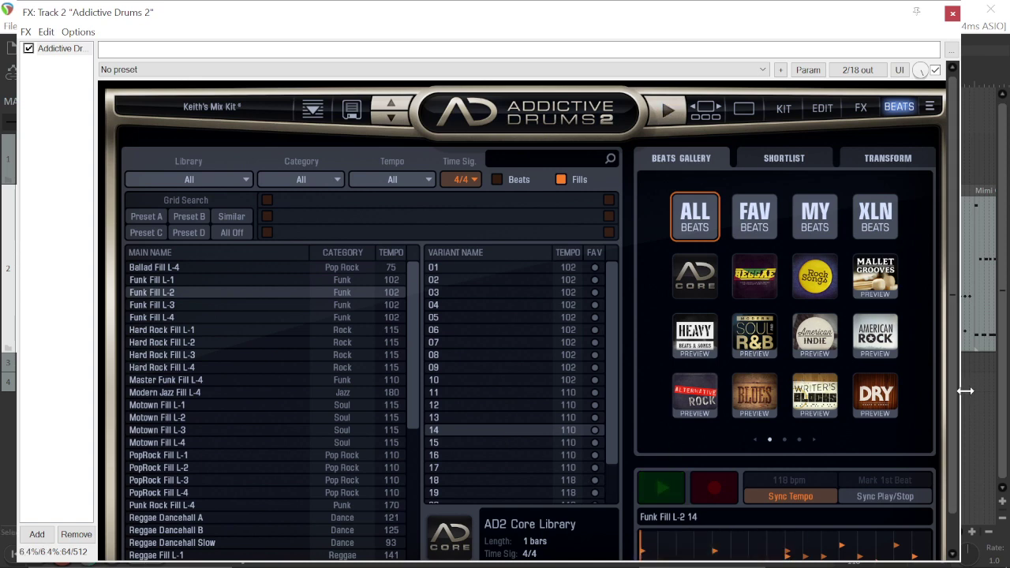
# - Place Funk Fill L-2 14 in the gap from 18.3.00 to bar 19 and play the transition from bar 16
pyautogui.moveTo(966, 391); pyautogui.dragTo(647, 300)
pyautogui.click(557, 233)
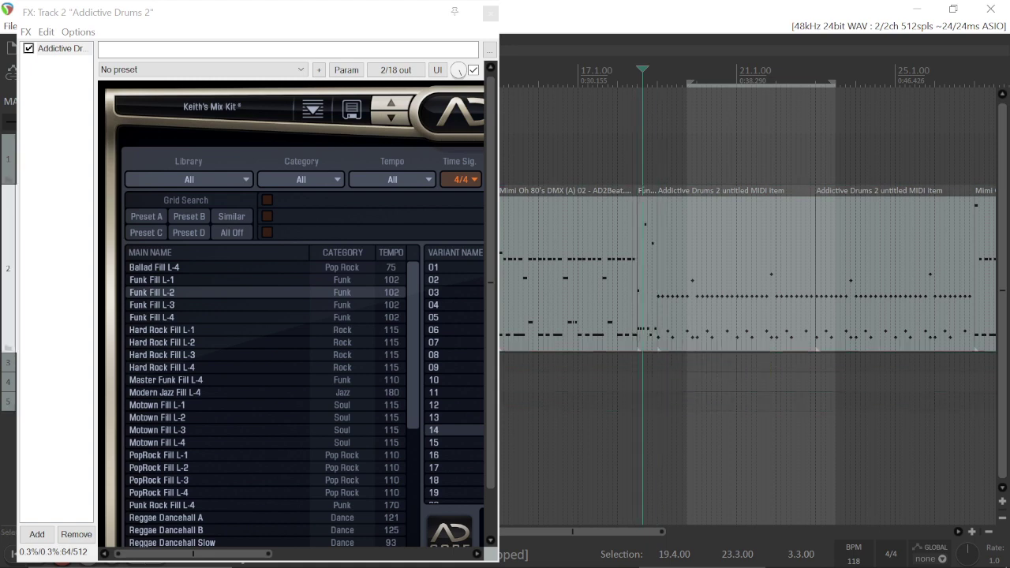
pyautogui.press('space')
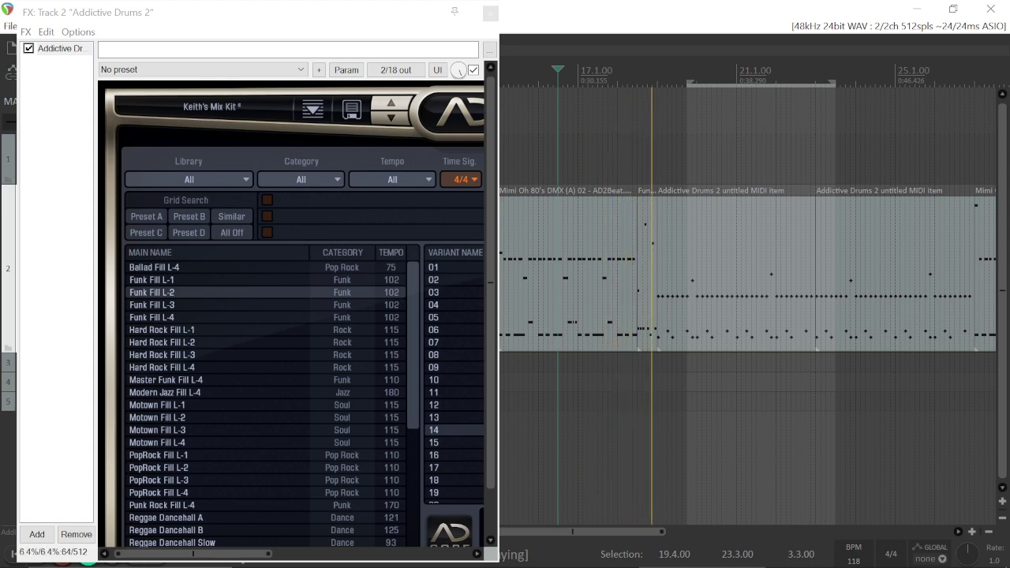
pyautogui.press('space')
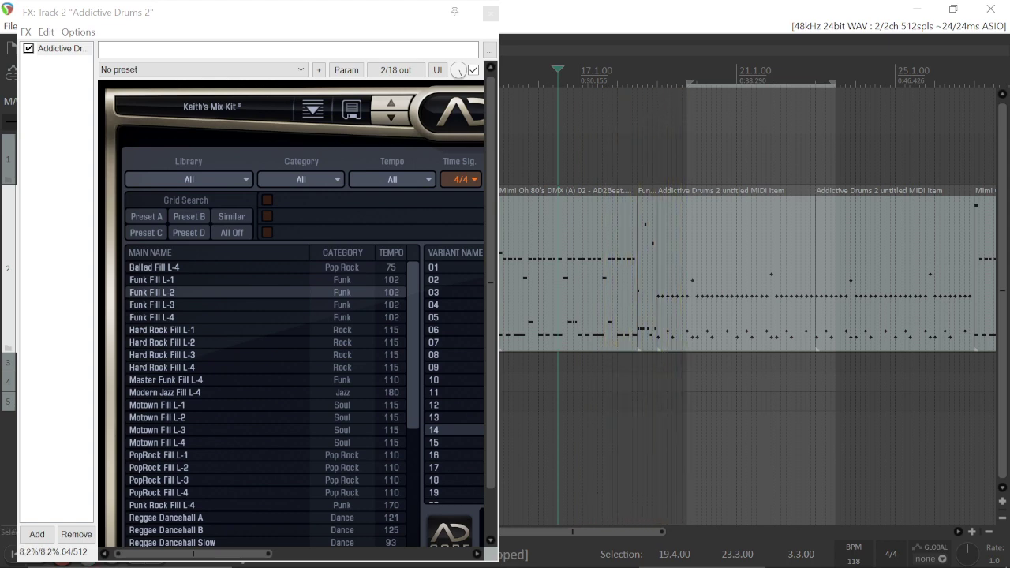
# - Preview Funk Fill L-2 variants 15 and 16 in the Addictive Drums 2 beat library
pyautogui.click(644, 243)
pyautogui.click(665, 490)
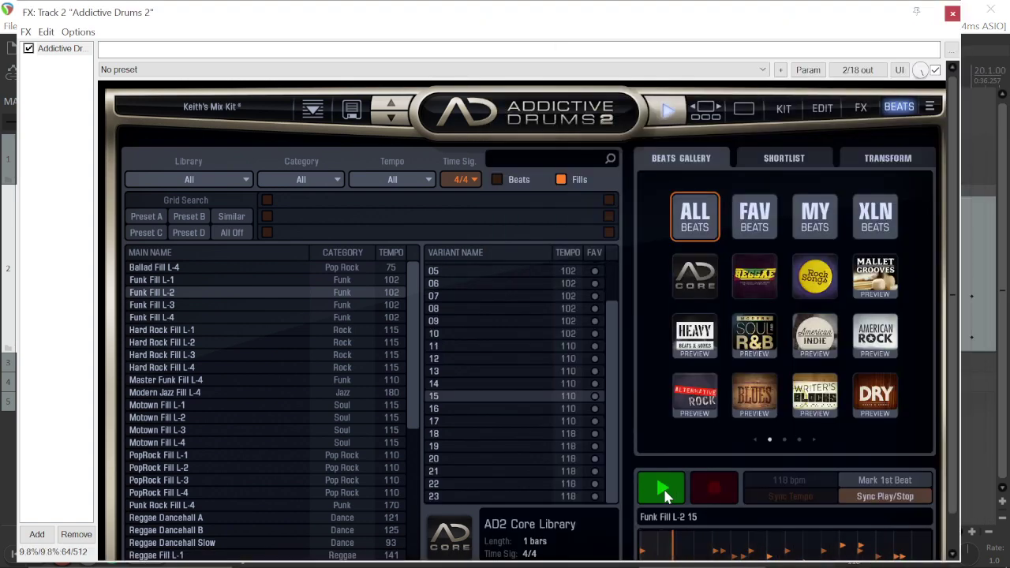
pyautogui.click(663, 492)
pyautogui.click(660, 488)
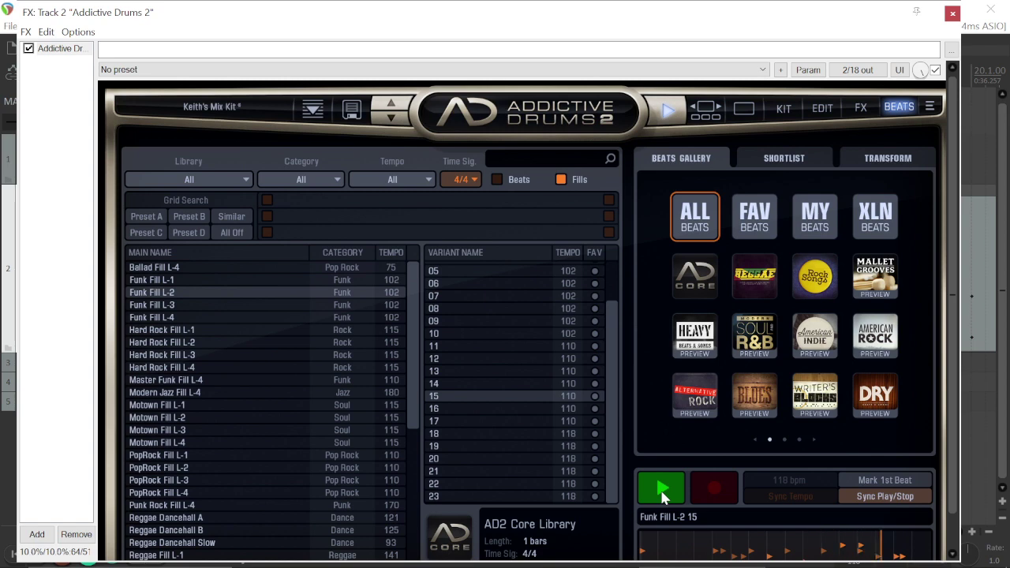
pyautogui.click(542, 407)
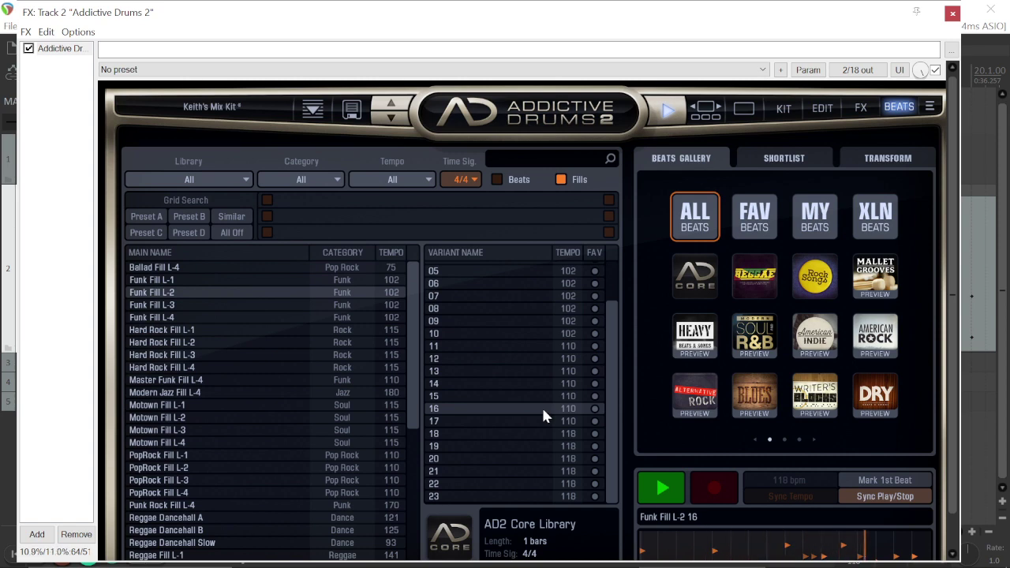
pyautogui.click(670, 496)
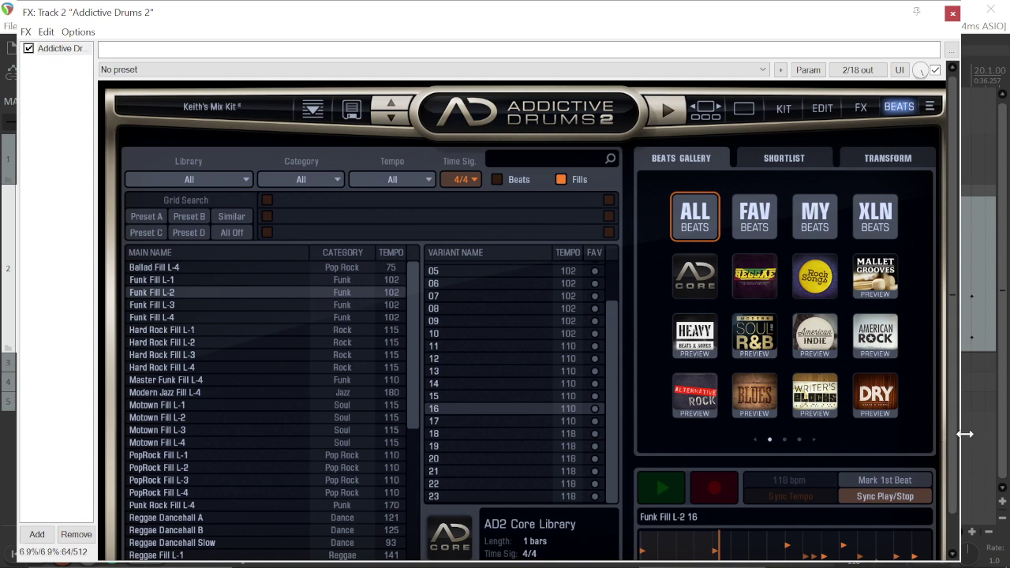
# - Place Funk Fill L-2 16 in the gap from 18.3.00 to bar 19 and play the transition from just before bar 15
pyautogui.moveTo(964, 433); pyautogui.dragTo(474, 479)
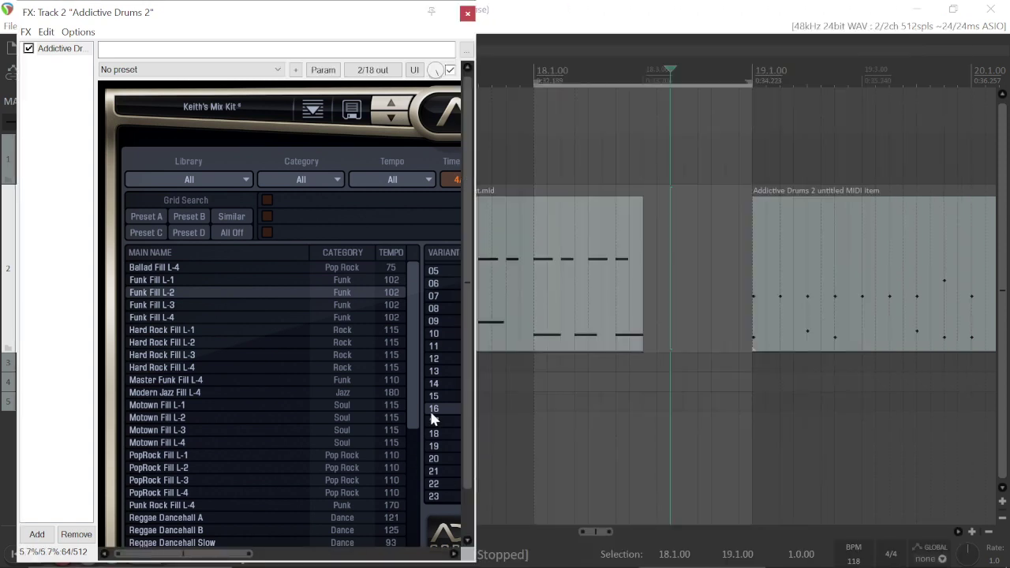
pyautogui.moveTo(431, 412); pyautogui.dragTo(670, 341)
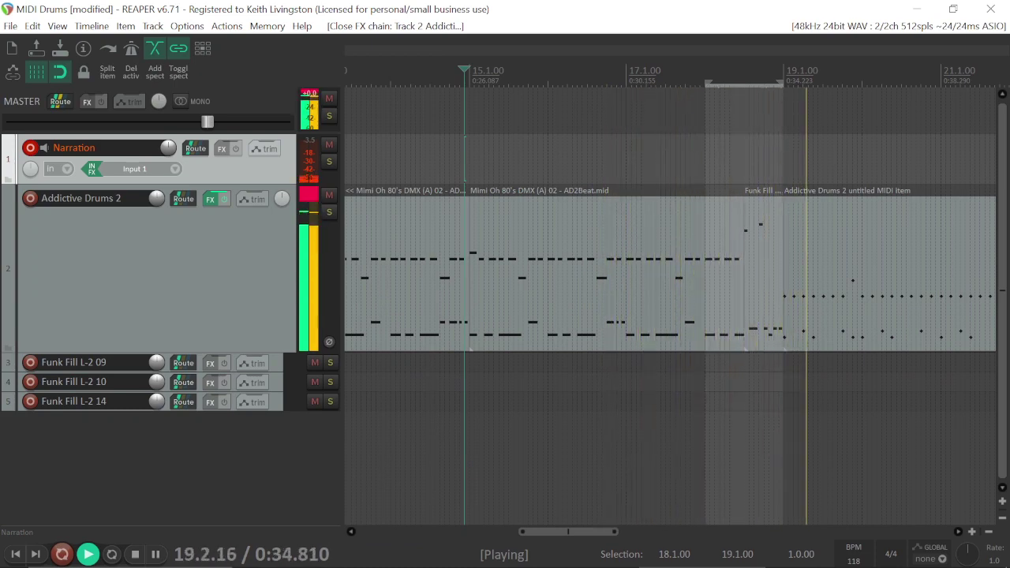
pyautogui.press('space')
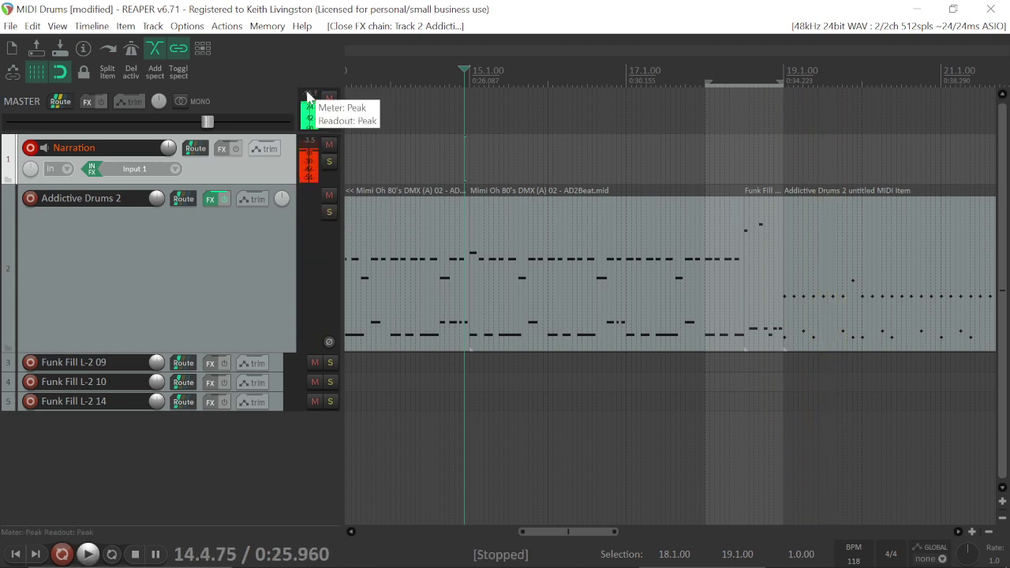
pyautogui.scroll(-5, 510, 204)
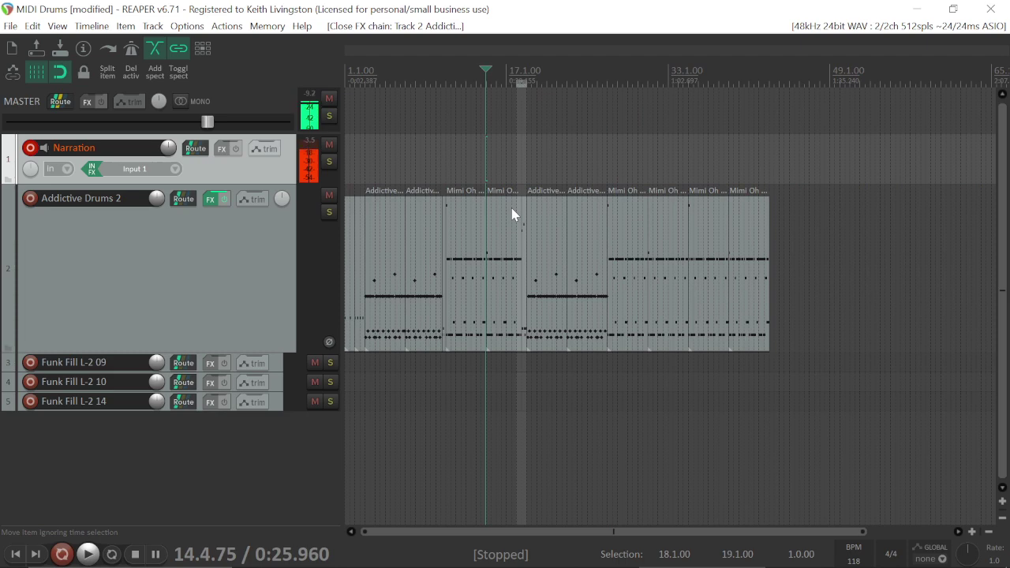
pyautogui.scroll(3, 511, 208)
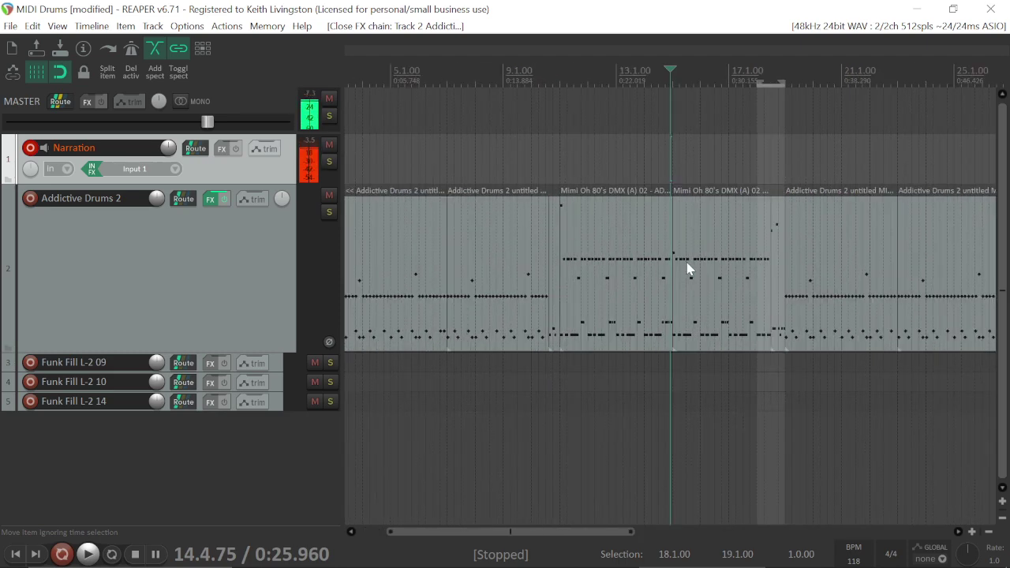
pyautogui.scroll(-1, 707, 260)
pyautogui.scroll(-1, 715, 252)
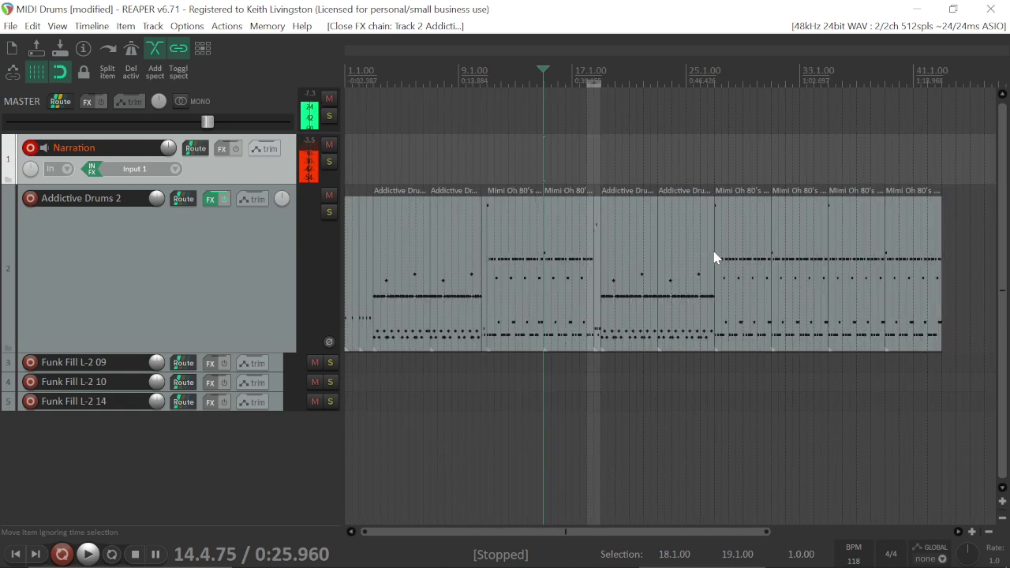